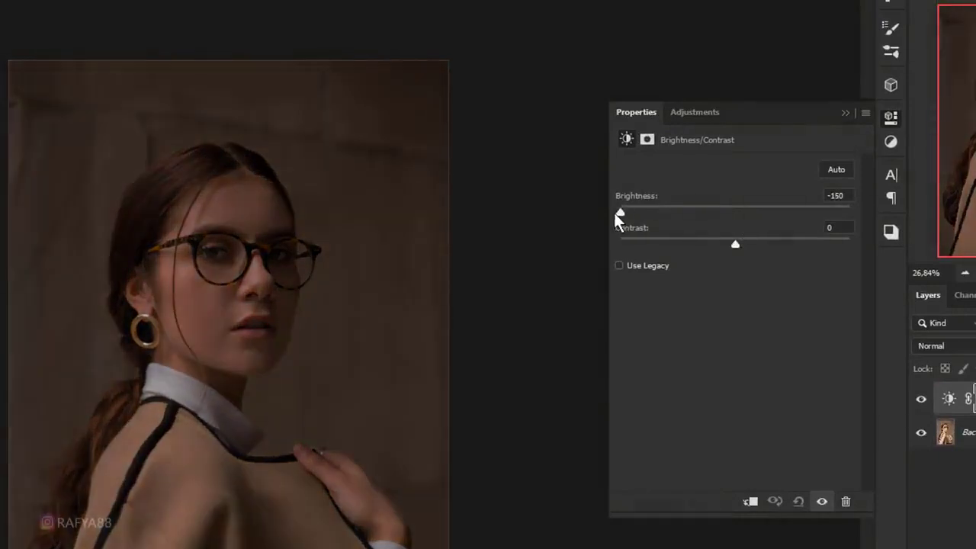
Set the contrast of the Brightness/Contrast adjustment to 100.
left_click_drag(736, 244, 860, 246)
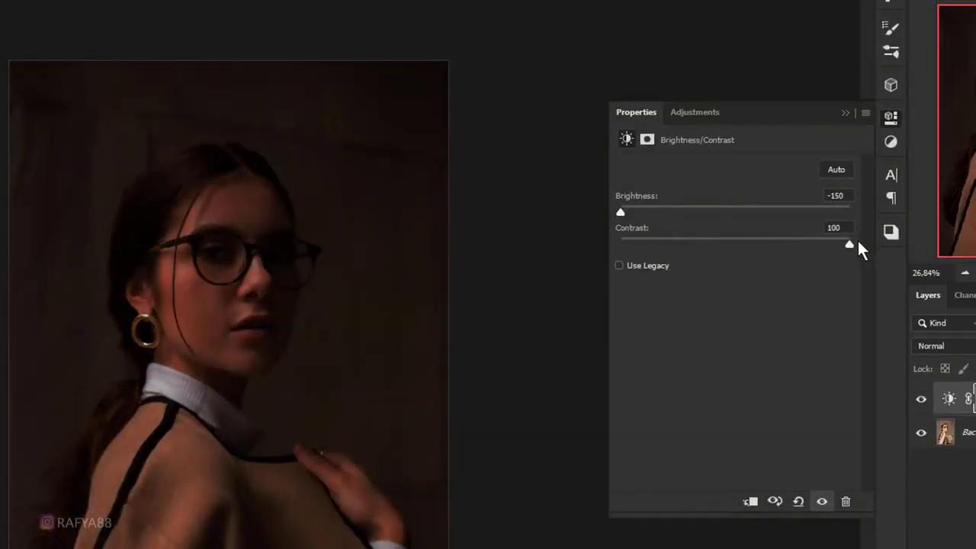
left_click(845, 113)
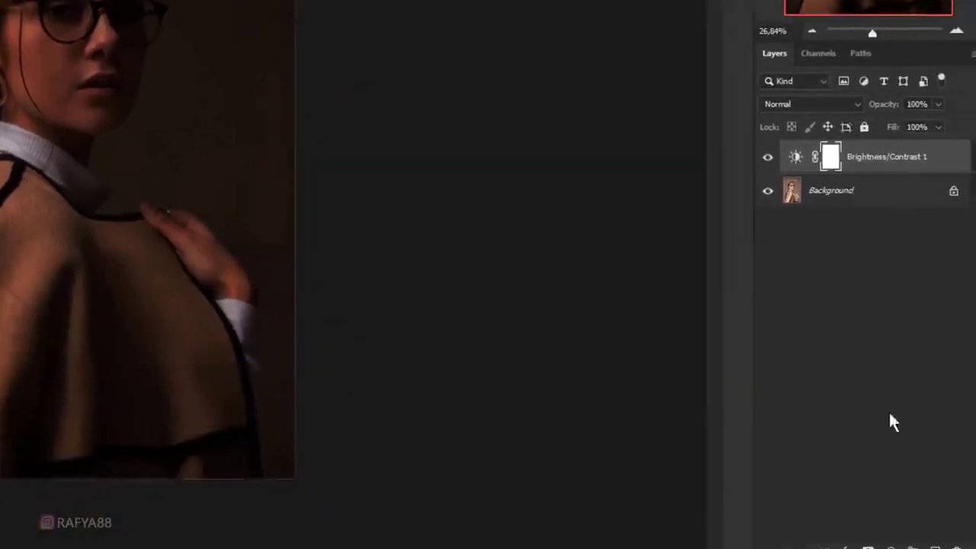
Add a Hue/Saturation adjustment layer with Colorize on, hue 182 and saturation 33.
left_click(889, 548)
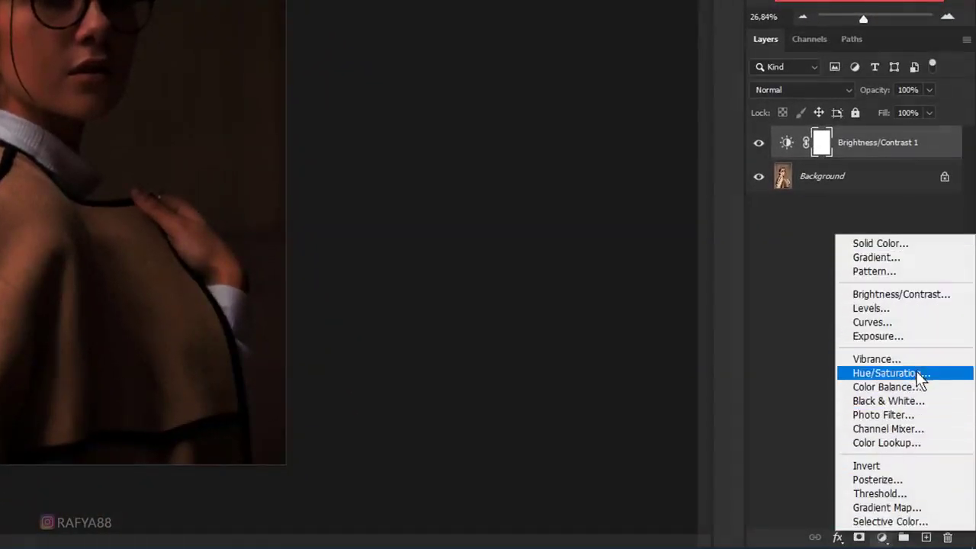
left_click(933, 378)
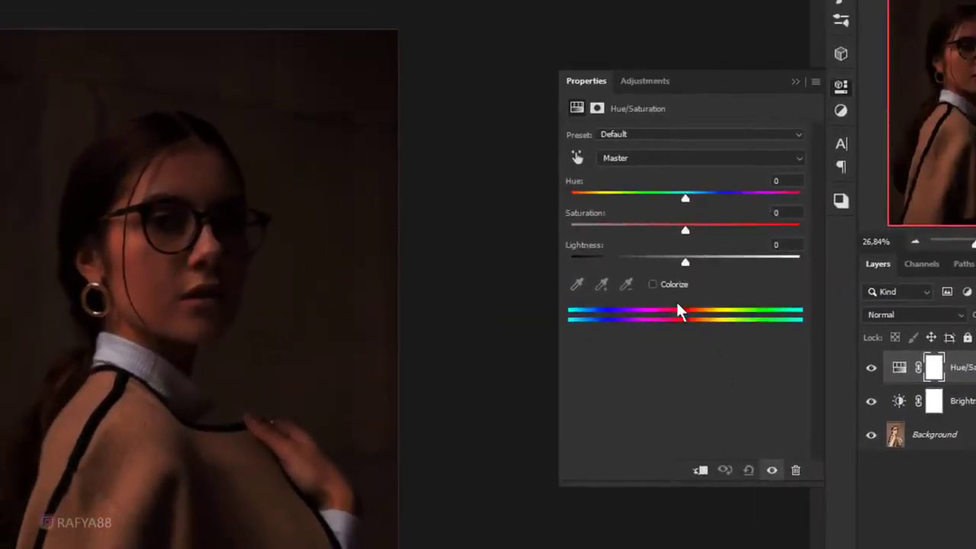
left_click(670, 284)
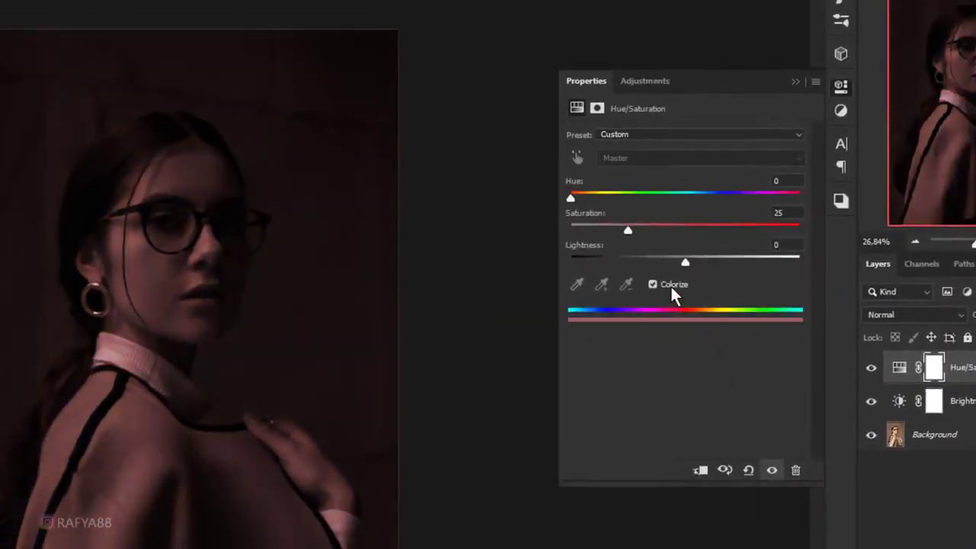
left_click_drag(570, 199, 688, 196)
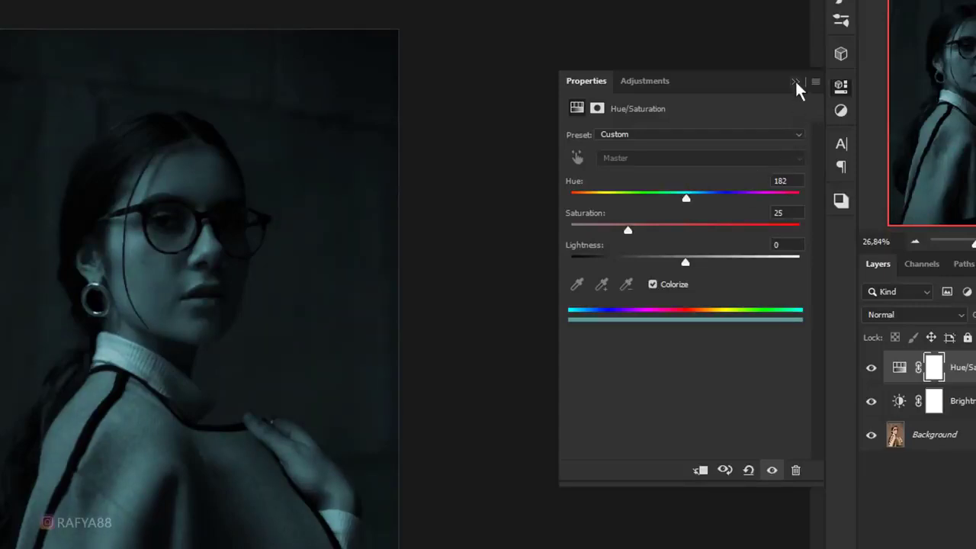
left_click_drag(629, 228, 645, 232)
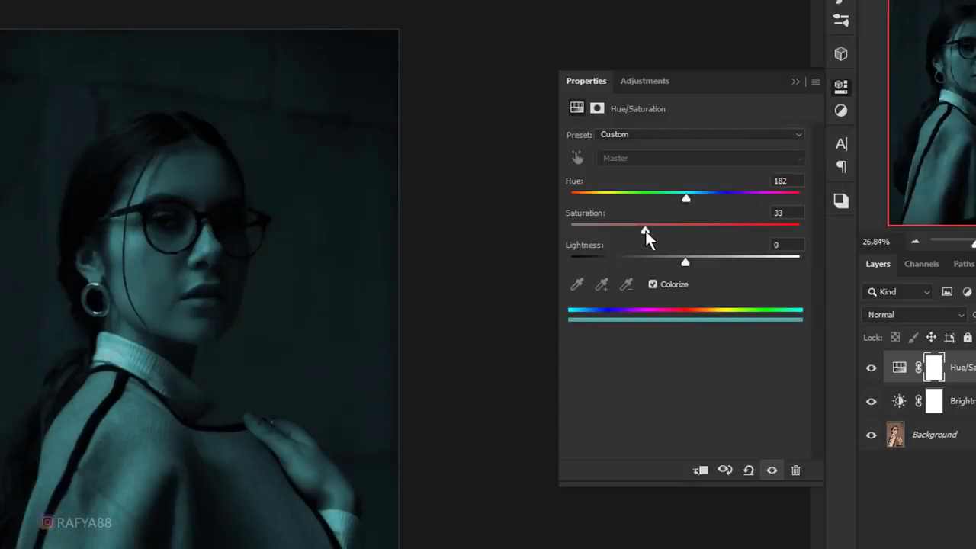
left_click(794, 82)
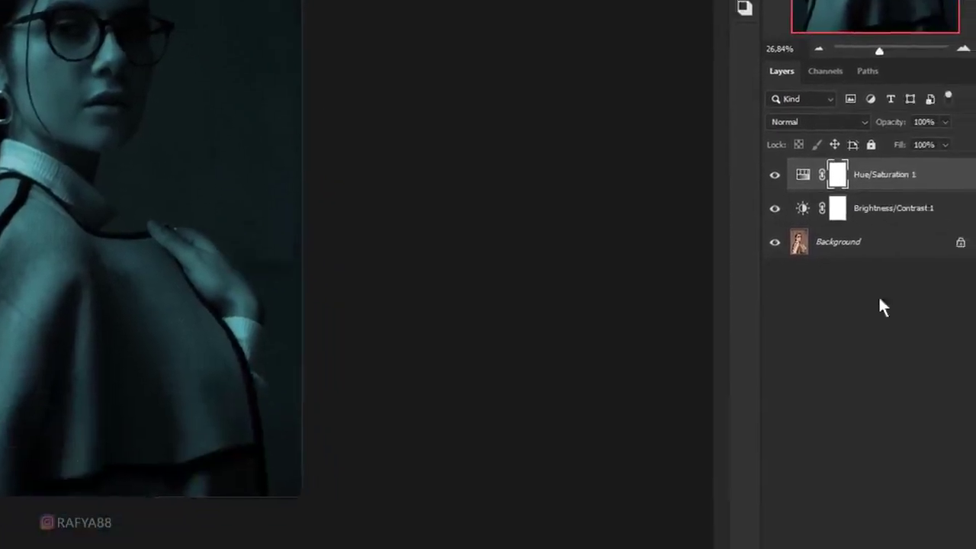
Add a Levels adjustment layer with output white at 152 and midtones at 0.74, and lower the input white level slightly.
left_click(882, 537)
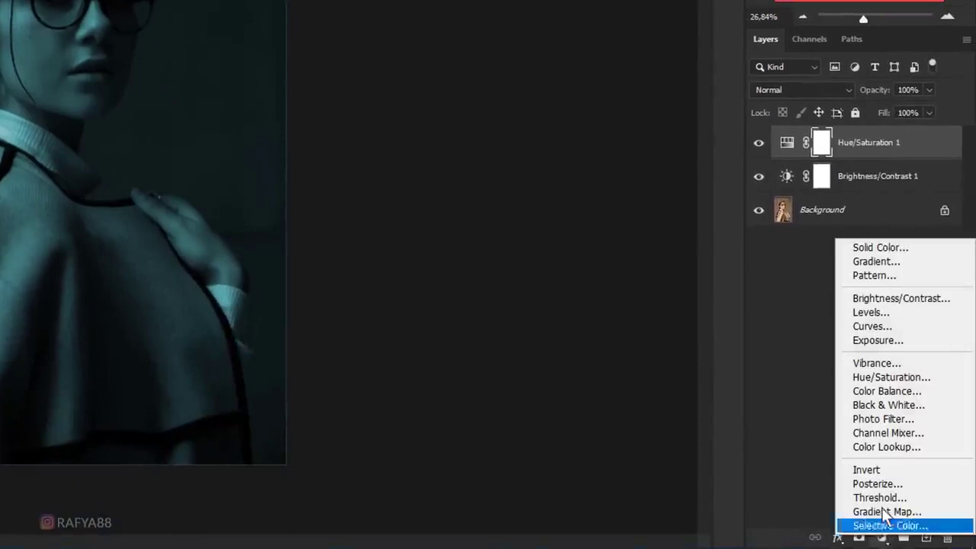
left_click(915, 316)
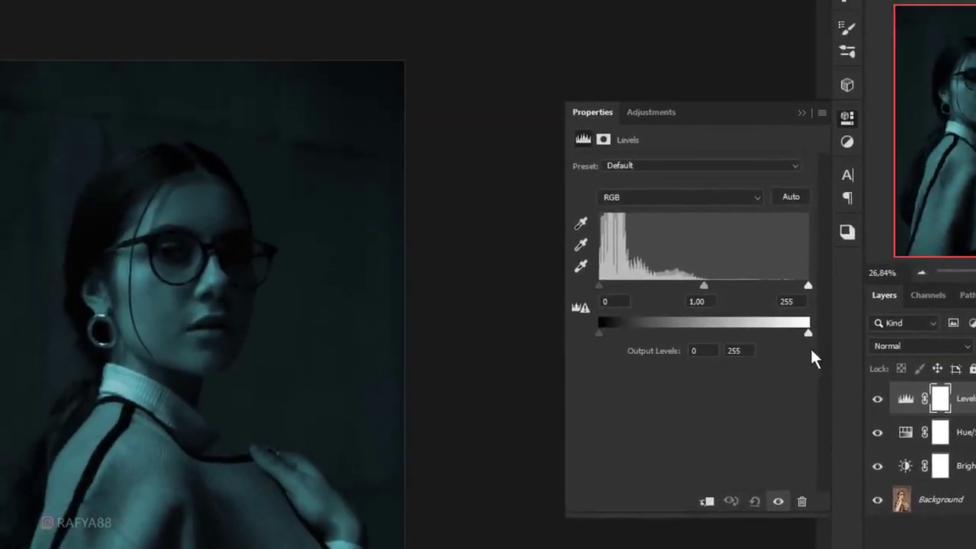
left_click_drag(807, 332, 722, 330)
left_click_drag(704, 285, 724, 291)
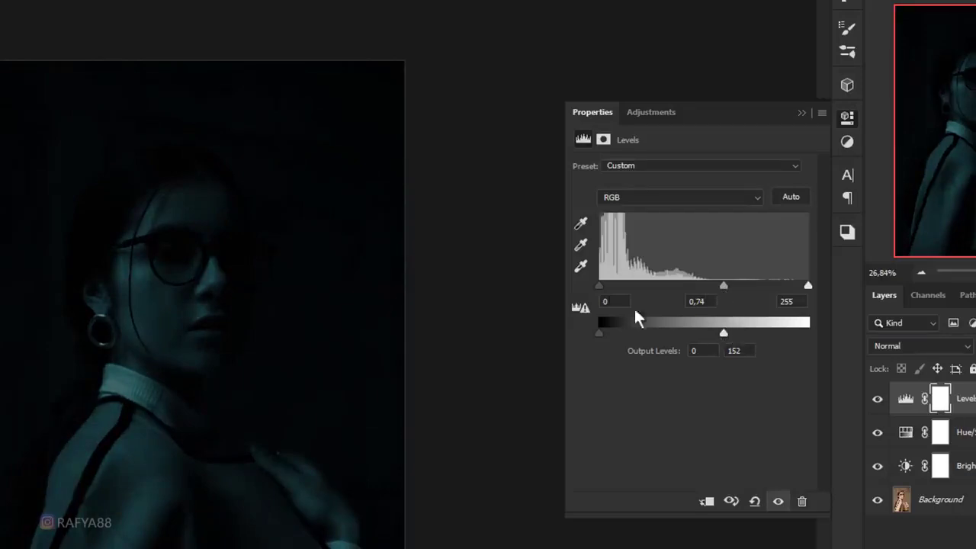
left_click_drag(807, 286, 791, 288)
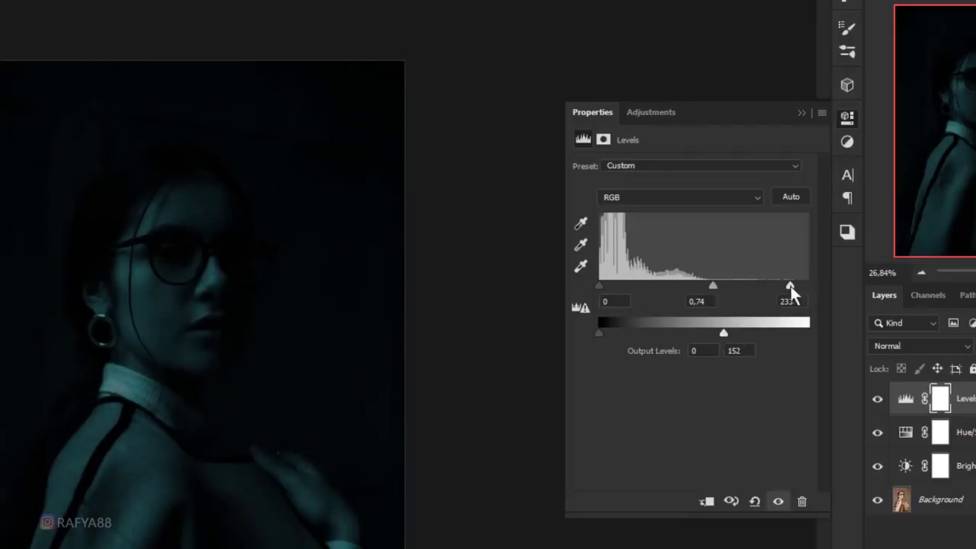
left_click_drag(790, 287, 787, 287)
left_click(807, 113)
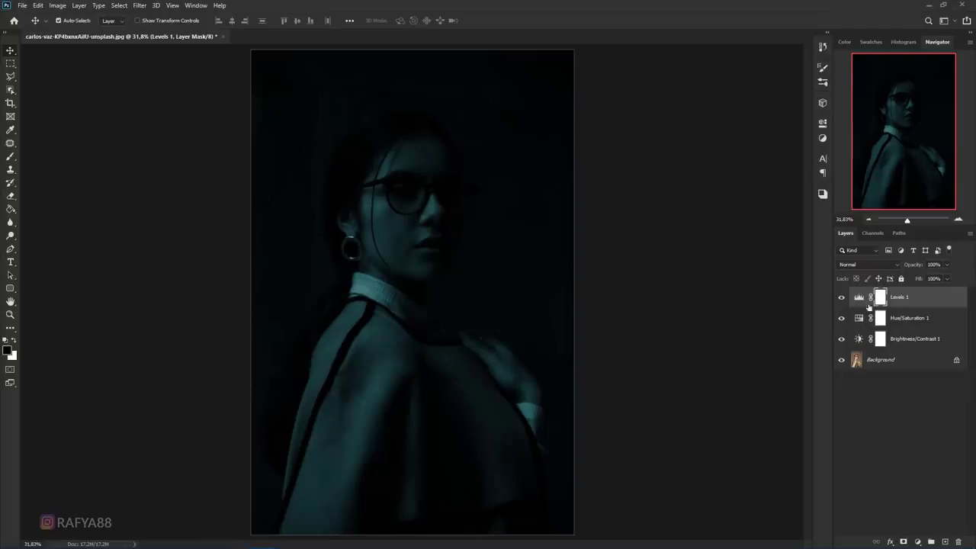
Duplicate the Background layer and move the copy above all the adjustment layers.
key("ctrl+2")
left_click(910, 351)
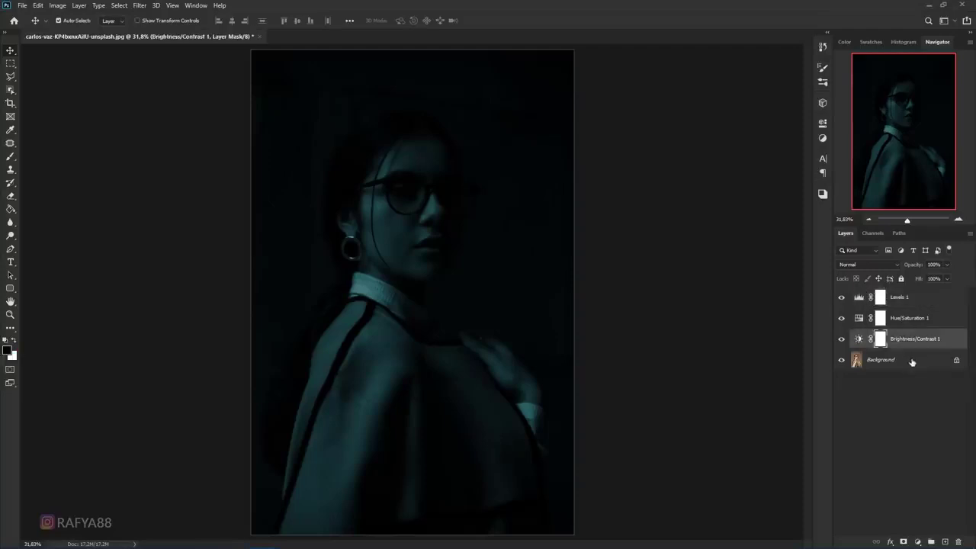
left_click(916, 360)
key("ctrl+j")
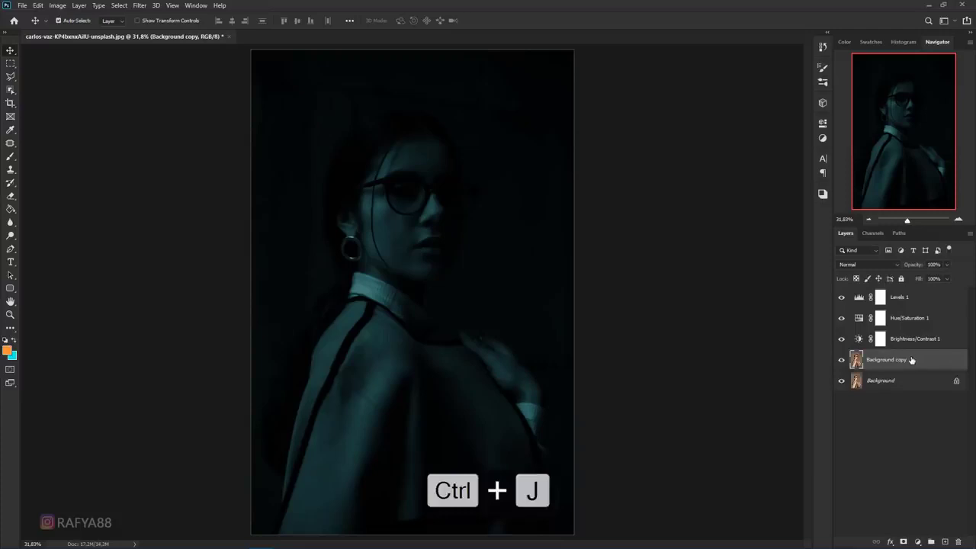
left_click_drag(911, 360, 890, 290)
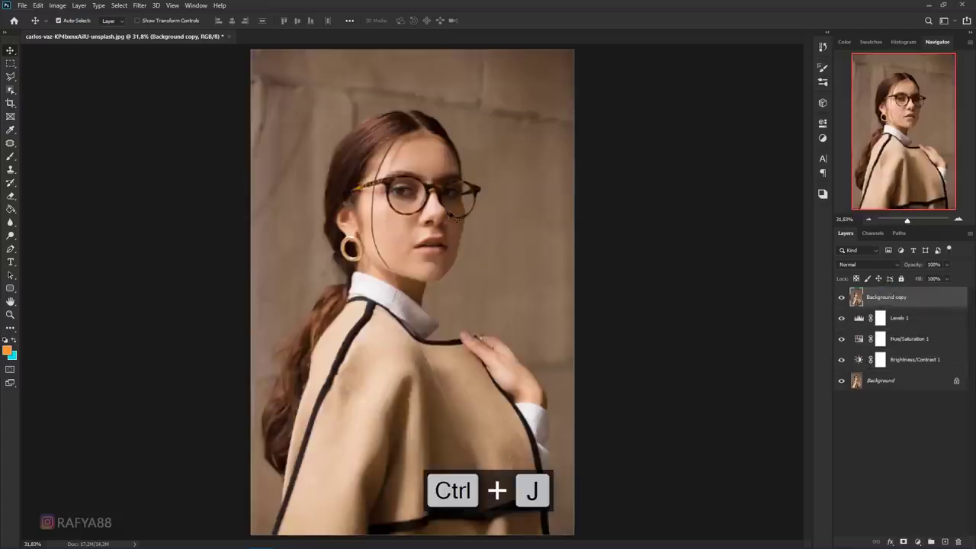
With the Pen tool, start a path at the glasses' temple tip and trace the arm's upper edge to the top of the first rim.
key("z")
left_click_drag(450, 219, 466, 302)
key("v")
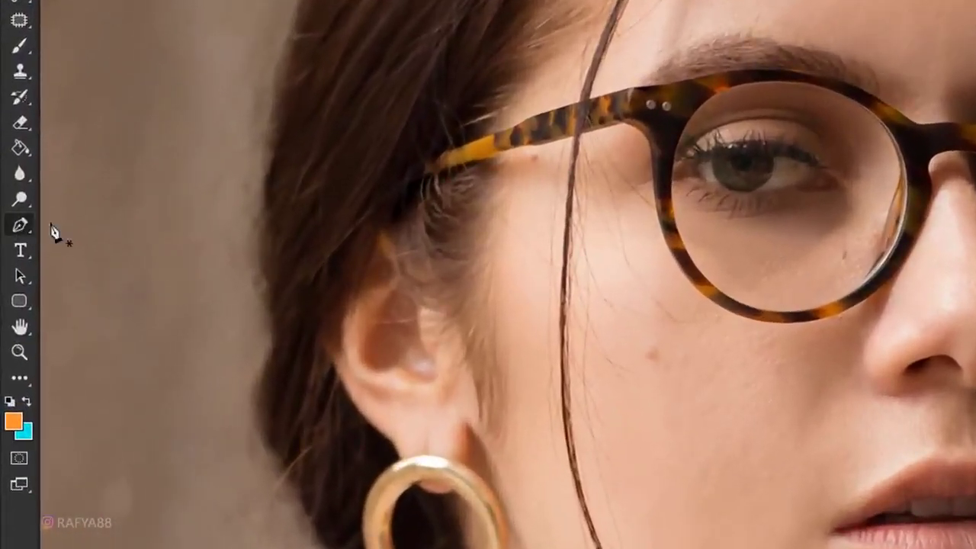
right_click(22, 220)
left_click(82, 225)
scroll(448, 122, "up", 3)
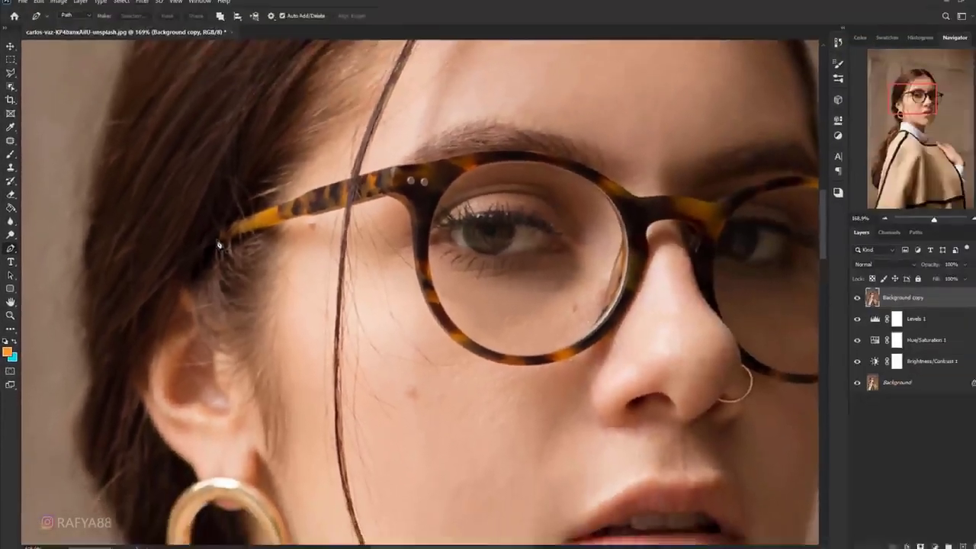
left_click(216, 239)
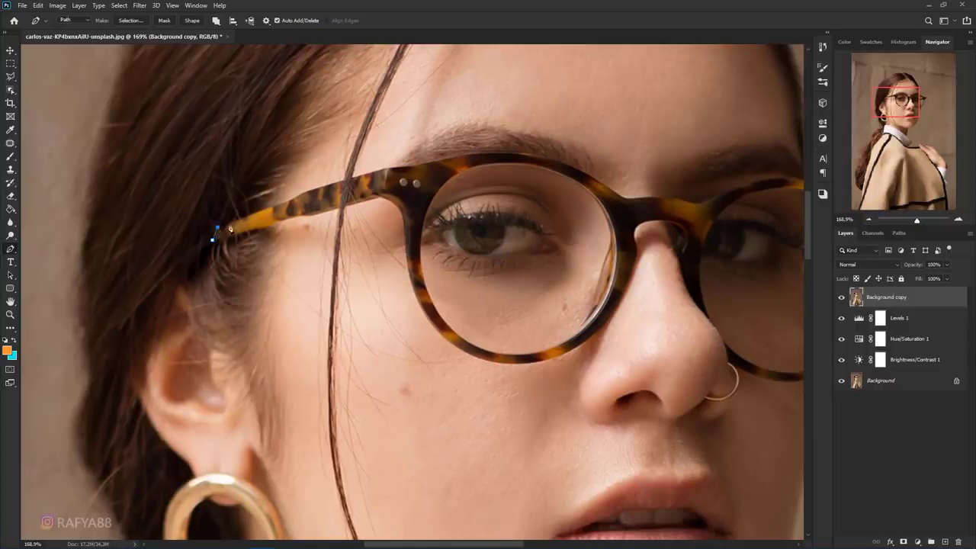
scroll(247, 215, "up", 1)
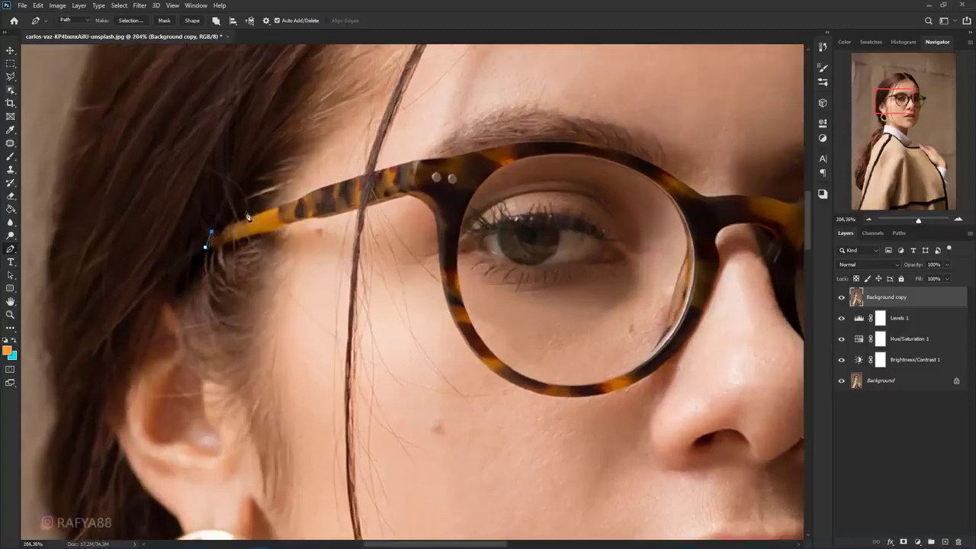
left_click_drag(268, 213, 278, 212)
left_click(311, 193)
left_click_drag(381, 168, 412, 163)
left_click(604, 147)
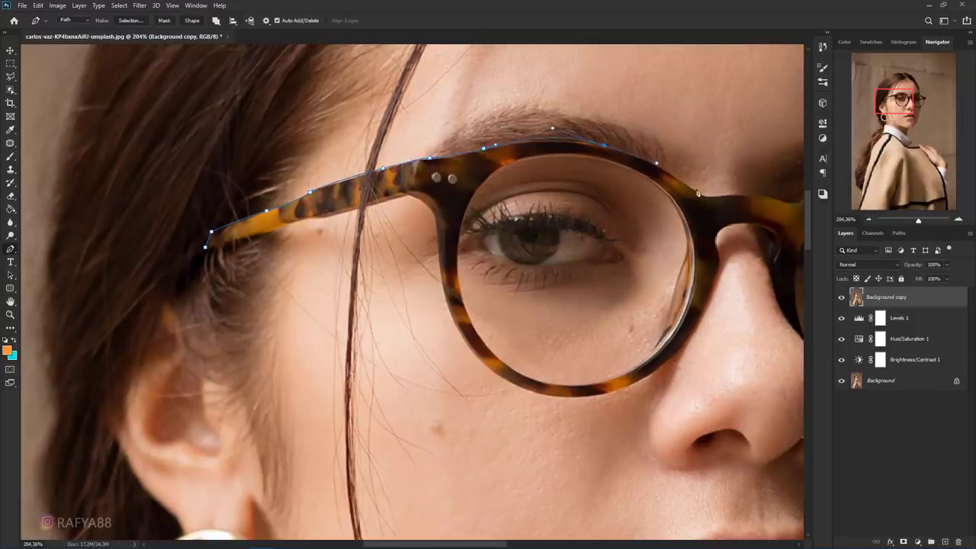
Continue the path over the glasses' bridge and along the top of the second rim to its outer hinge.
left_click(699, 195)
left_click_drag(699, 195, 539, 221)
left_click(592, 221)
left_click(630, 232)
left_click_drag(630, 232, 490, 229)
left_click_drag(638, 208, 745, 247)
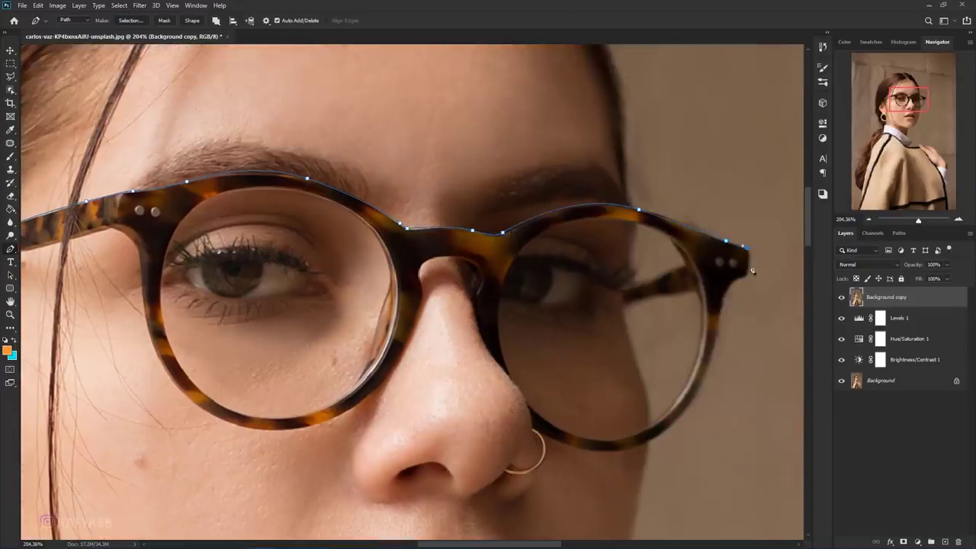
Trace the path around the hinge and the second rim's outer lower edge, going up beside the nose towards the bridge.
left_click(720, 303)
scroll(667, 385, "down", 2)
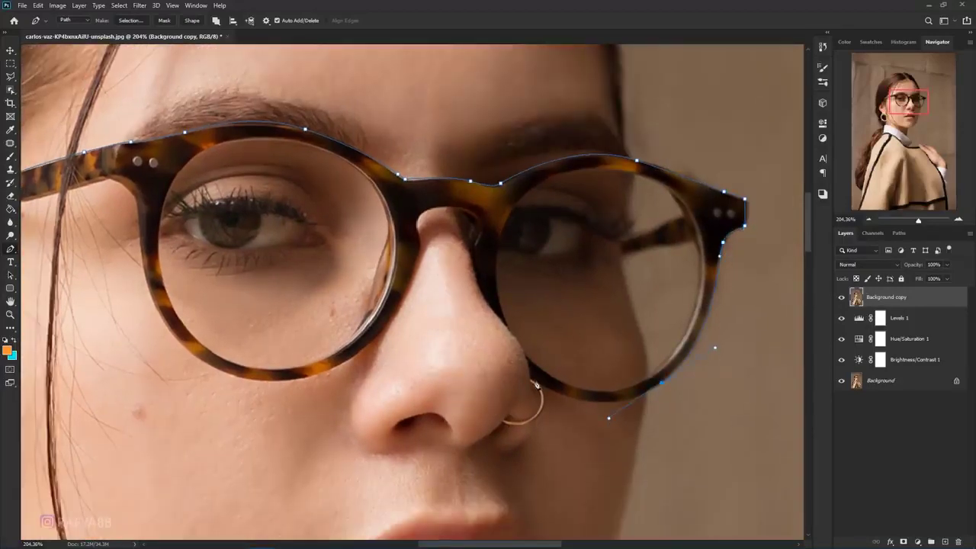
left_click_drag(535, 385, 492, 317)
key("ctrl+z")
left_click(474, 262)
left_click(468, 222)
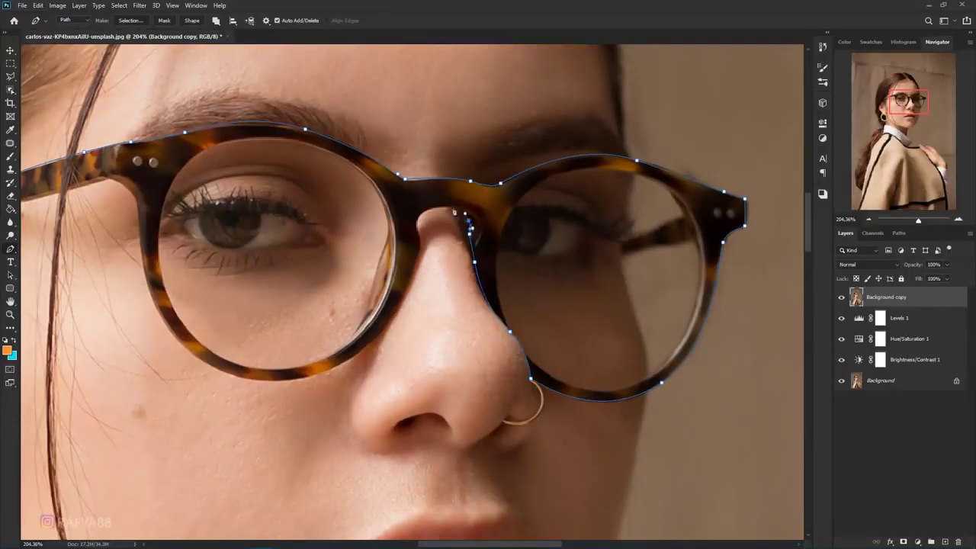
Trace the path under the bridge and down around the lower outer edge of the first rim.
left_click(450, 206)
left_click(418, 221)
left_click_drag(420, 260, 499, 235)
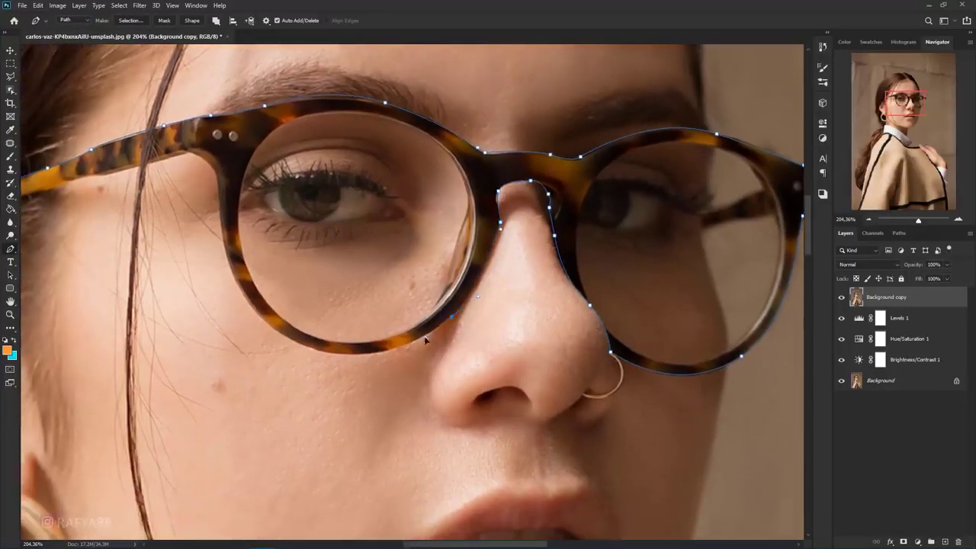
left_click_drag(281, 333, 203, 282)
left_click(218, 195)
key("ctrl+z")
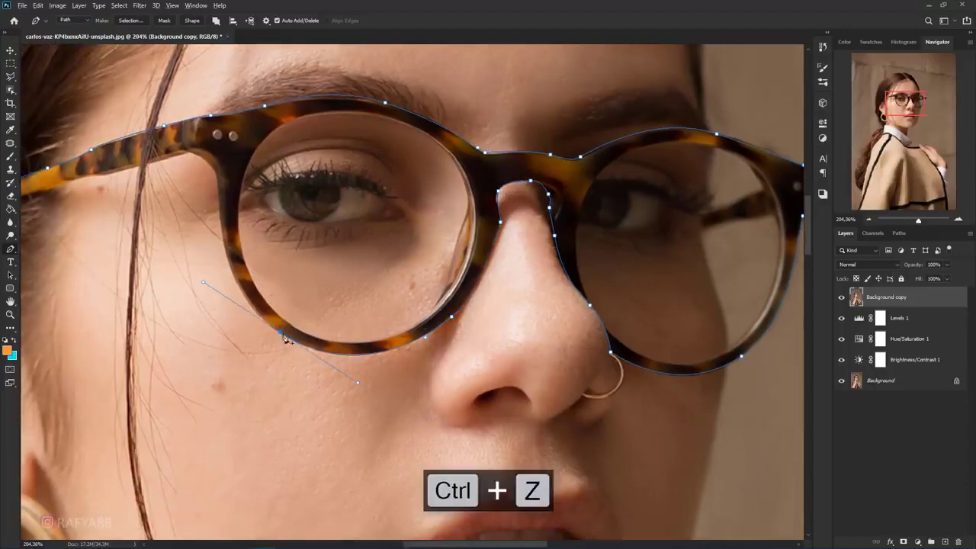
Trace up the first rim's outer side and along the arm's lower edge, closing the path at the temple tip.
left_click(223, 241)
left_click(218, 173)
left_click(197, 155)
left_click_drag(191, 157, 338, 200)
left_click(252, 221)
left_click(186, 238)
left_click(134, 249)
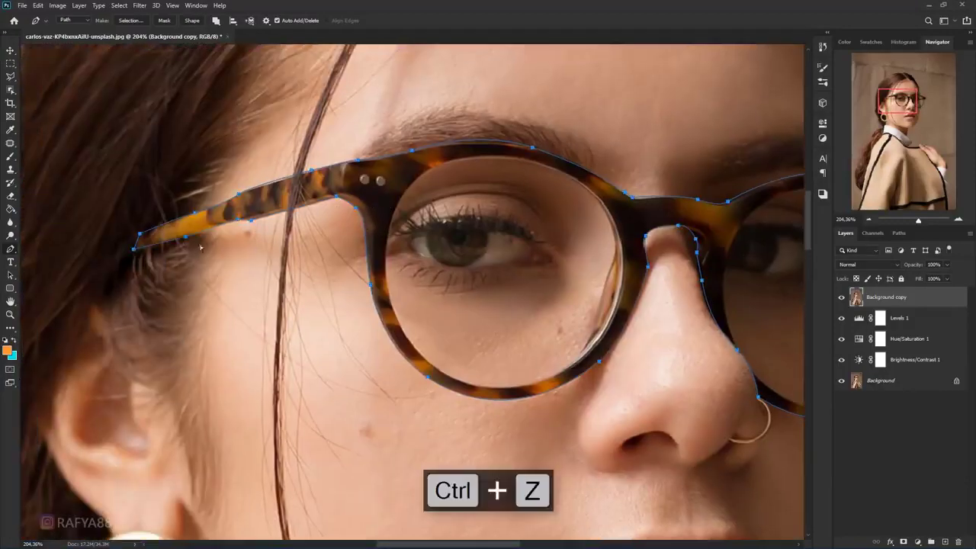
Set the path operation to Exclude Overlapping Shapes.
scroll(183, 246, "down", 2)
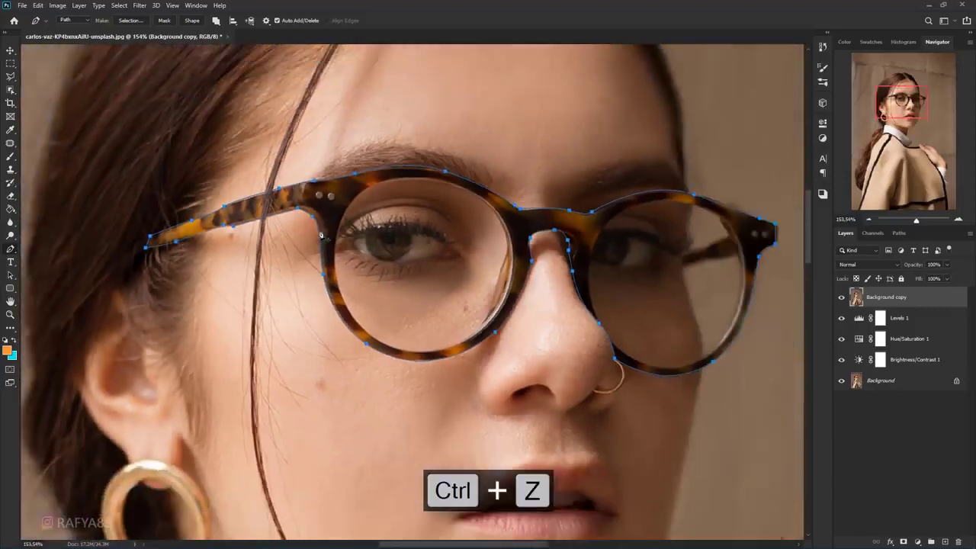
scroll(321, 237, "down", 3)
scroll(429, 163, "up", 3)
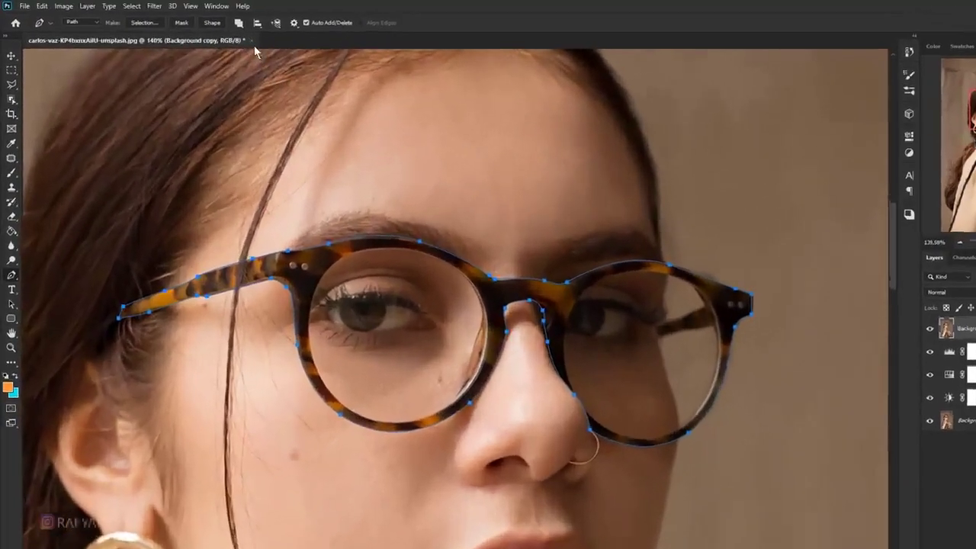
left_click(216, 21)
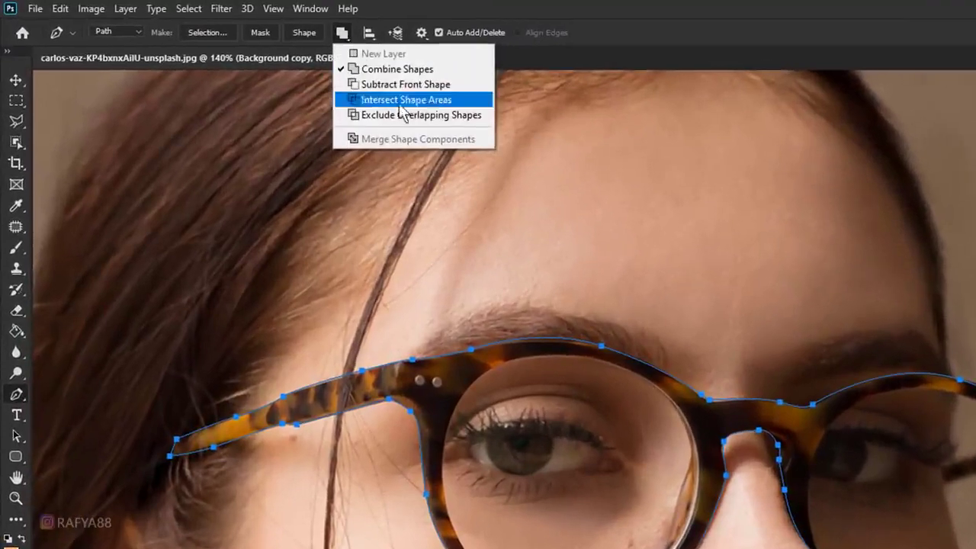
left_click(420, 115)
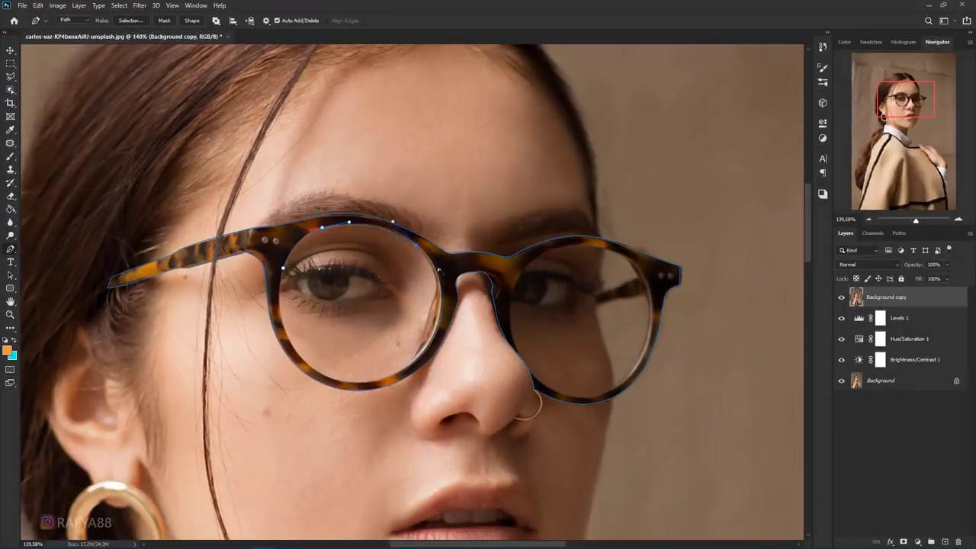
Trace the rest of the first rim's inner edge around the lens and close that path.
scroll(439, 271, "up", 2)
left_click(433, 303)
left_click(418, 364)
left_click(406, 393)
left_click(379, 404)
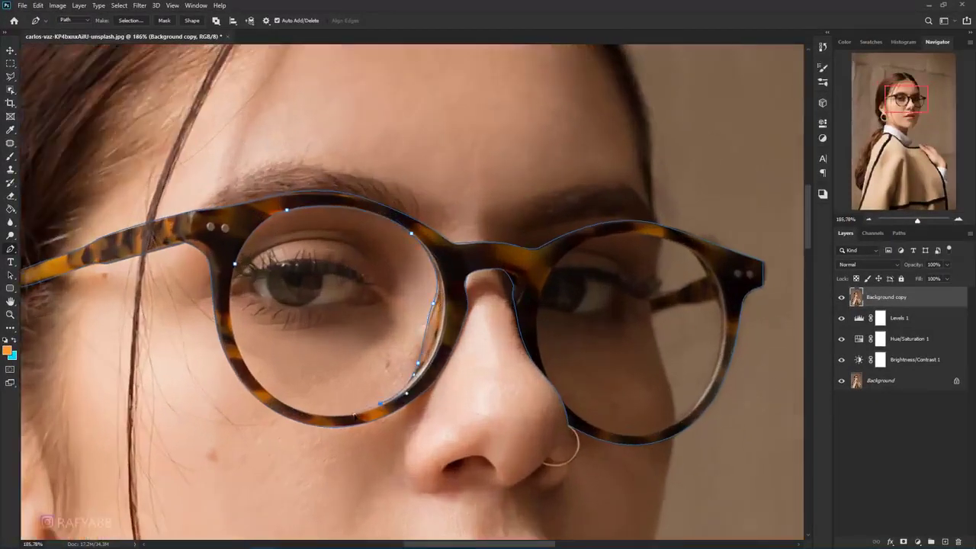
left_click(271, 392)
left_click(225, 281)
Trace the second rim's inner edge along the top, around the arm seen through the lens, and down the outer side.
left_click(596, 239)
left_click(632, 232)
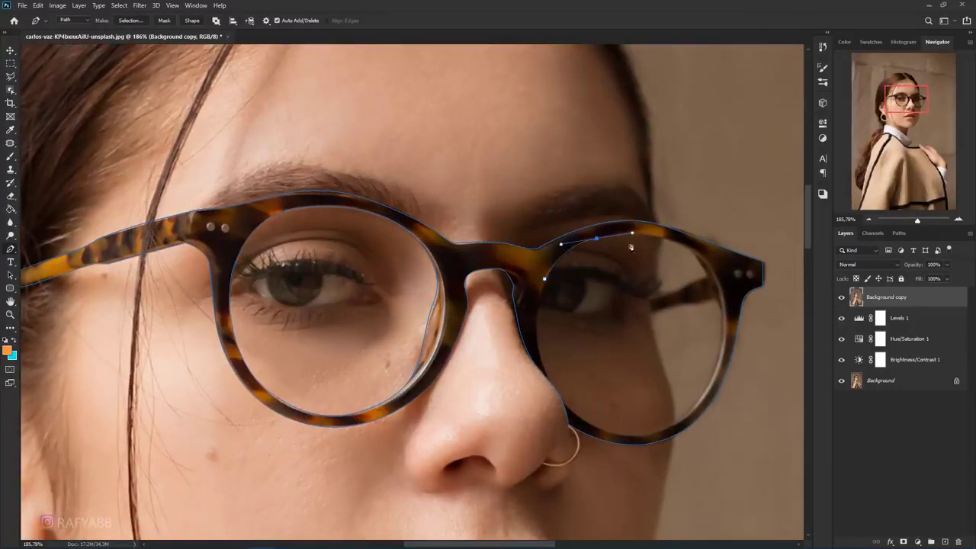
left_click(656, 233)
left_click(681, 246)
key("ctrl+z")
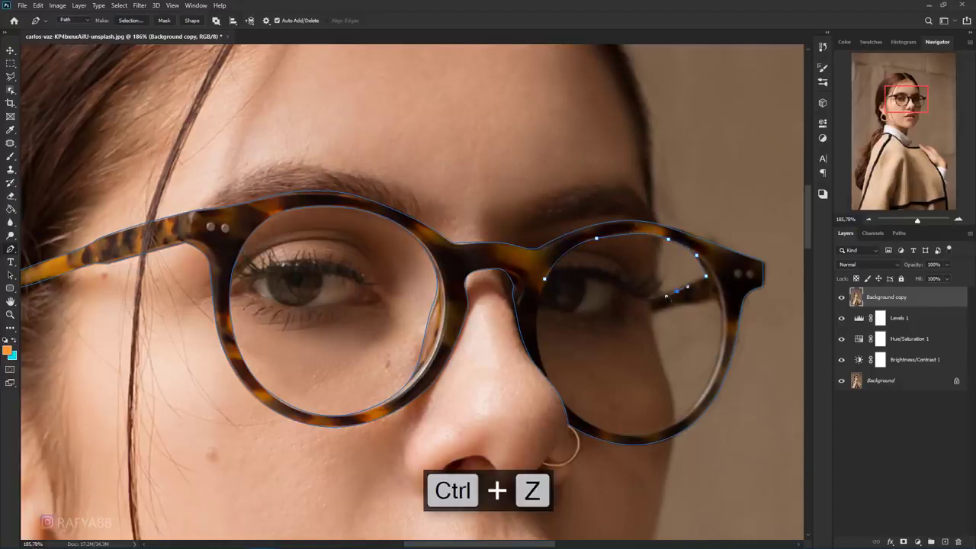
left_click(651, 314)
left_click(662, 308)
left_click(721, 336)
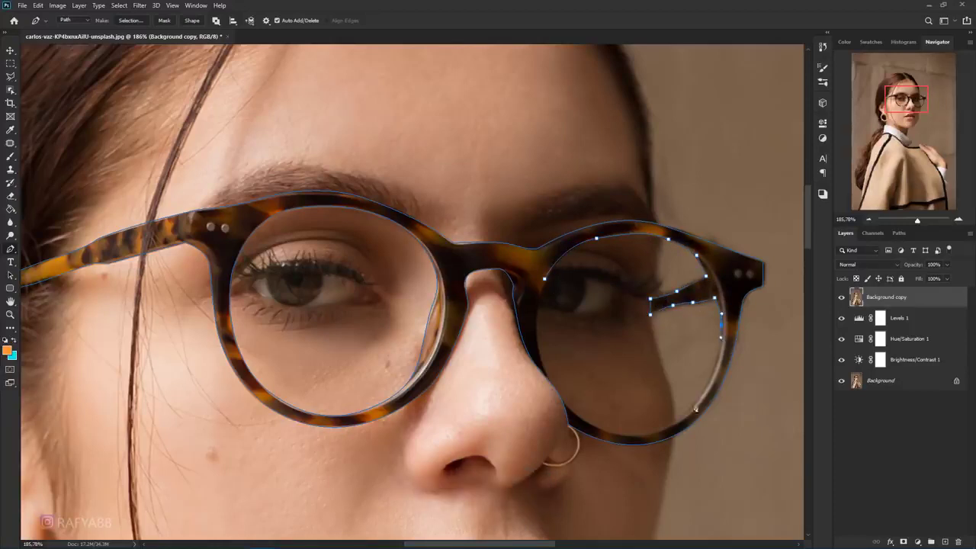
Trace the second rim's inner edge along the bottom and up beside the nose, closing the path.
left_click(628, 436)
left_click(600, 429)
left_click(571, 421)
key("ctrl+z")
left_click_drag(538, 351, 523, 287)
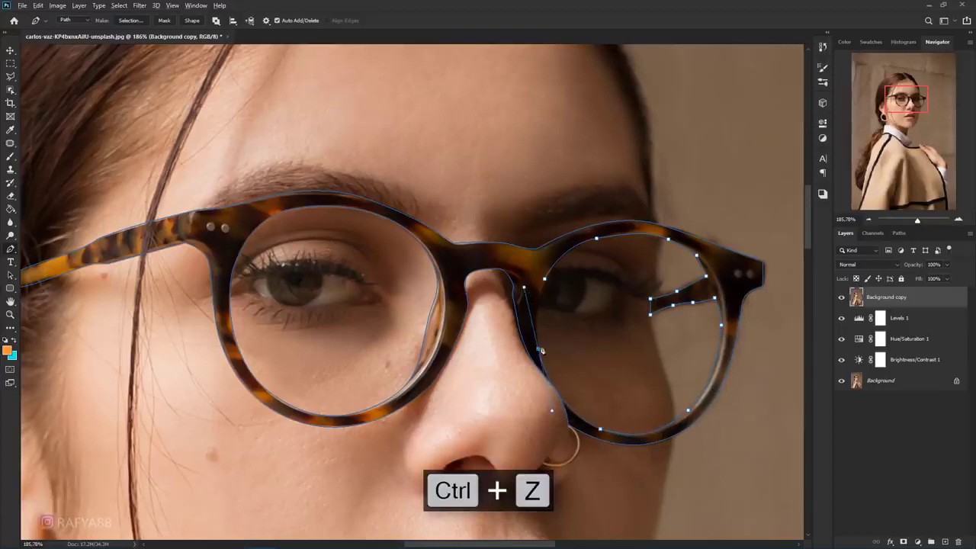
left_click(543, 280)
Turn the glasses path into a selection and use it to add a layer mask to the Background copy layer.
scroll(617, 284, "down", 3)
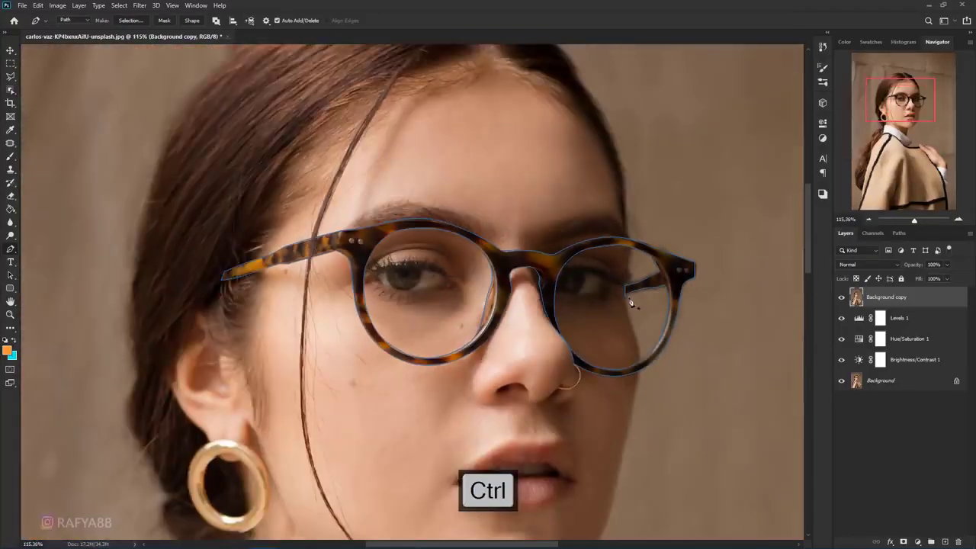
scroll(630, 303, "up", 1)
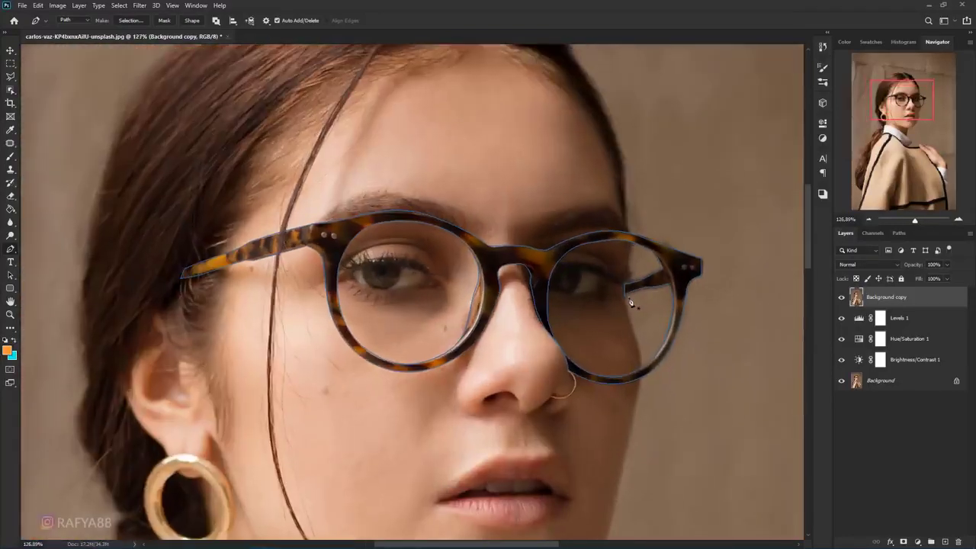
key("ctrl+Return")
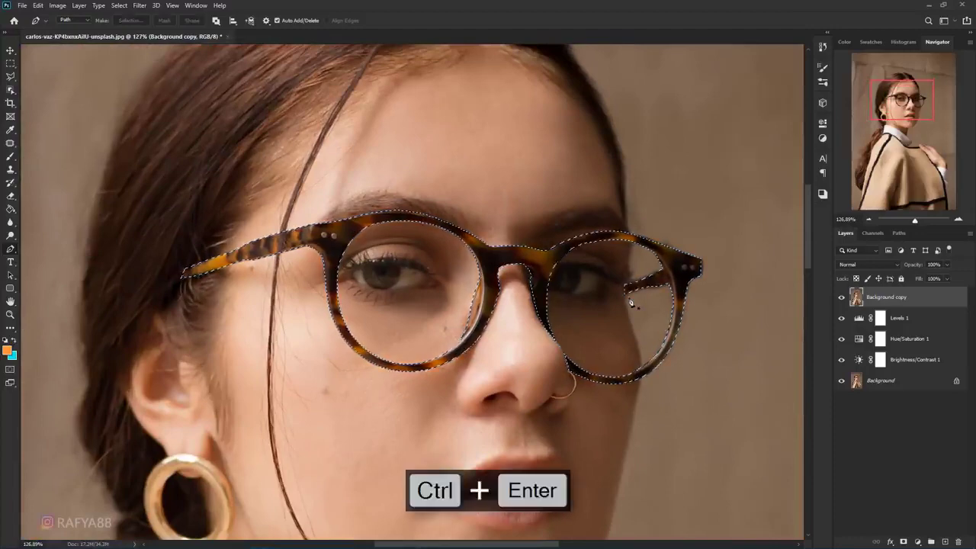
scroll(630, 303, "down", 2)
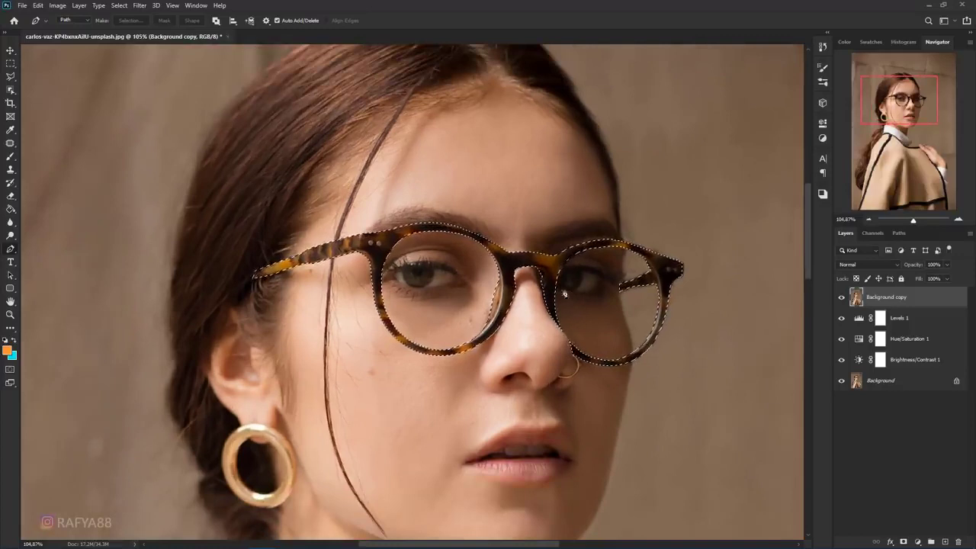
scroll(446, 314, "down", 2)
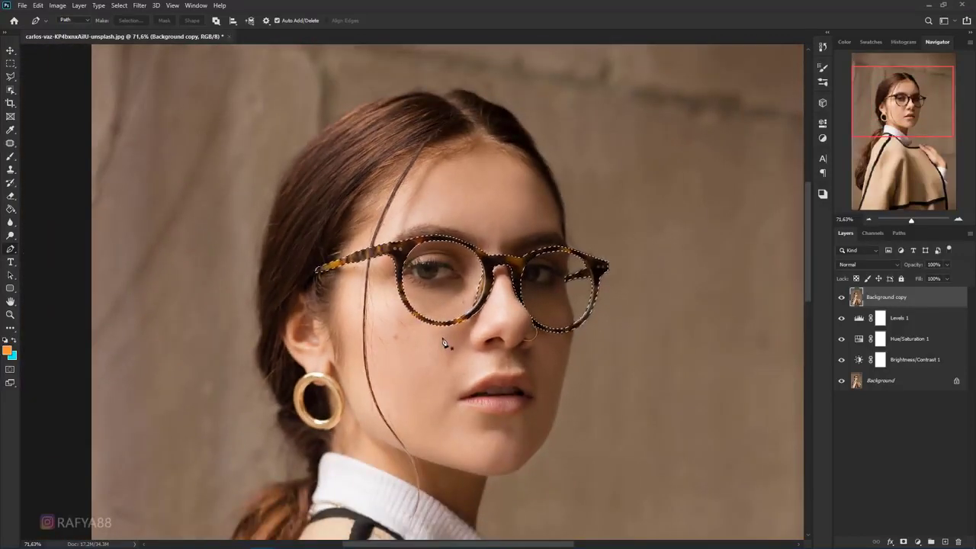
scroll(444, 343, "up", 1)
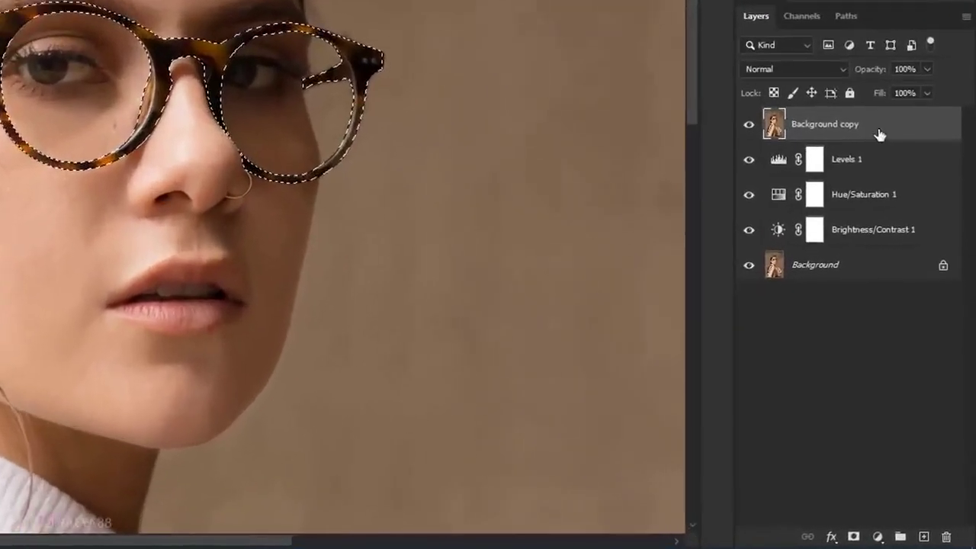
left_click(887, 539)
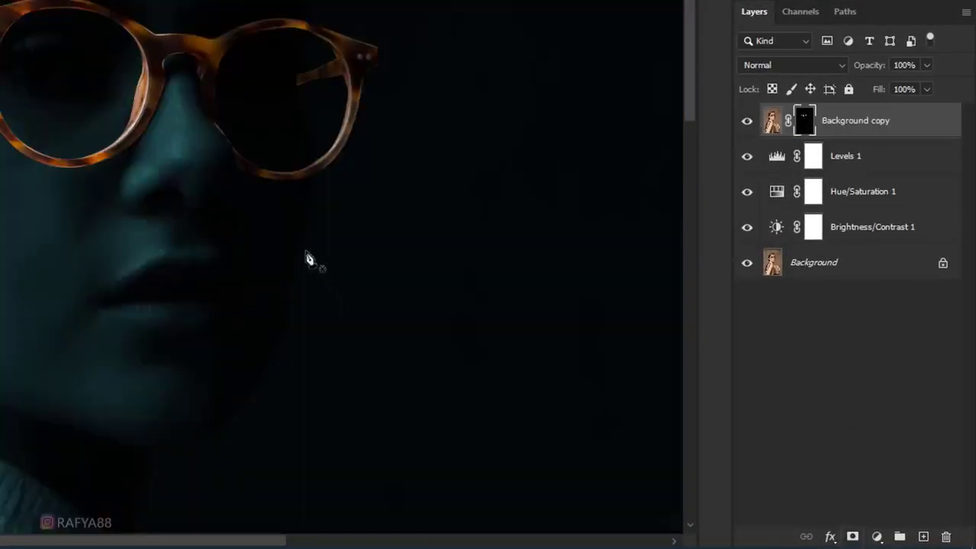
scroll(512, 311, "up", 3)
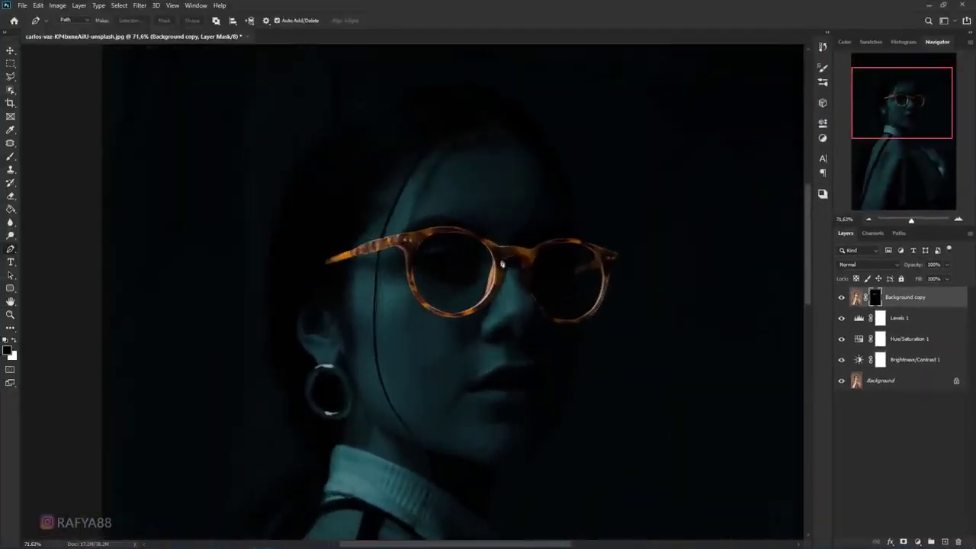
scroll(495, 265, "down", 4)
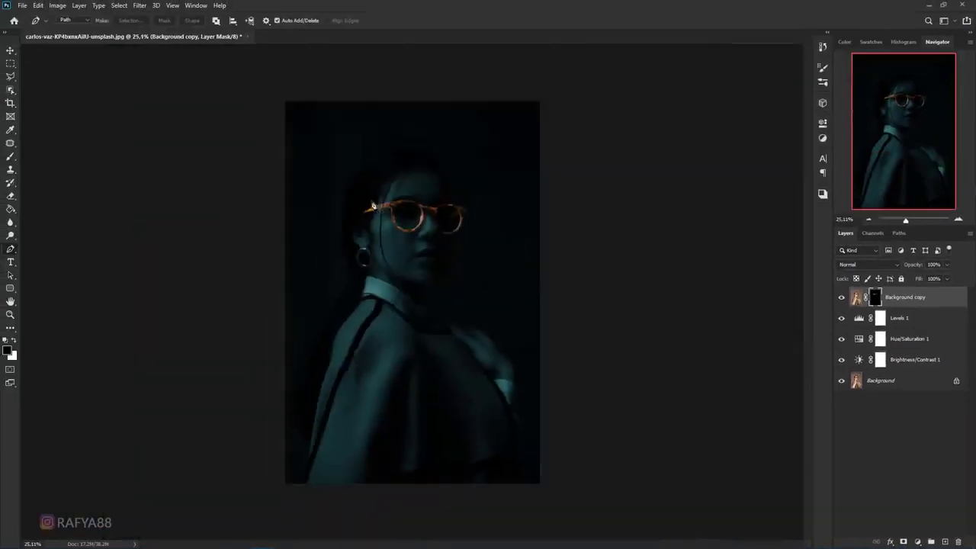
scroll(373, 206, "up", 4)
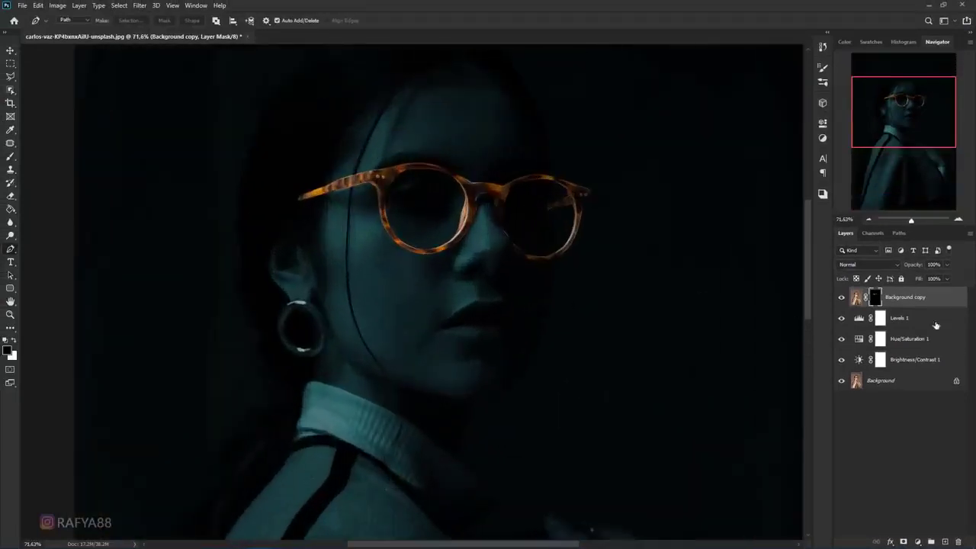
With the Background copy layer's mask targeted, trace a closed path around the outer edge of the hoop earring.
left_click(856, 301)
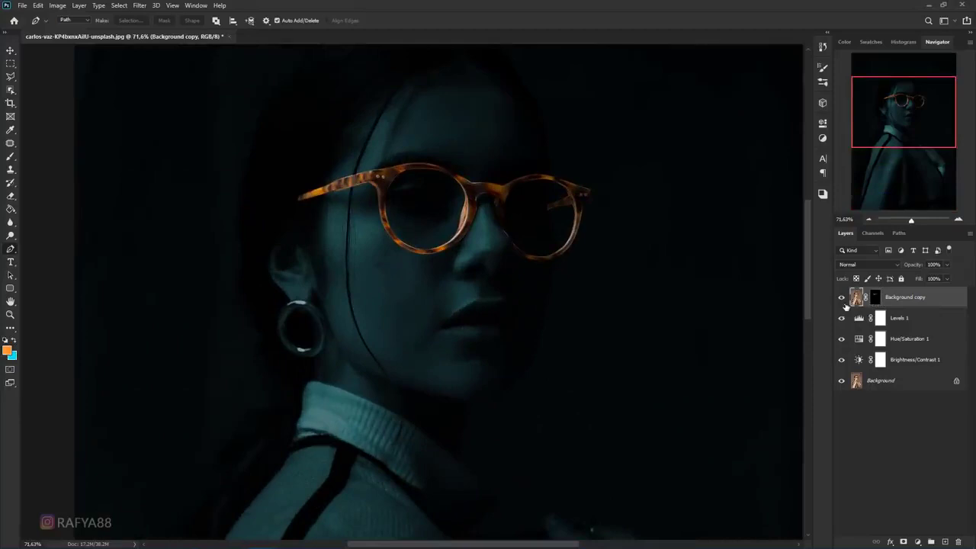
left_click(875, 299)
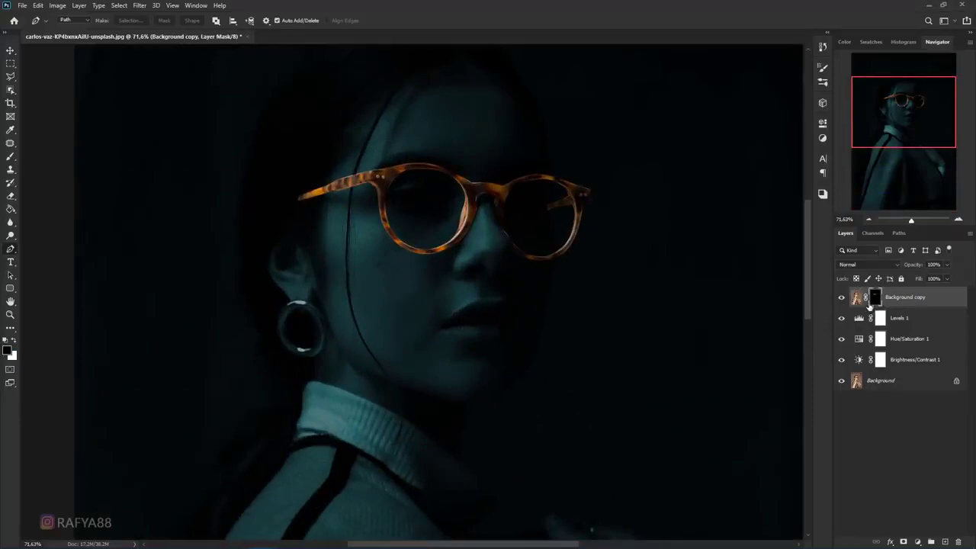
scroll(263, 329, "up", 3)
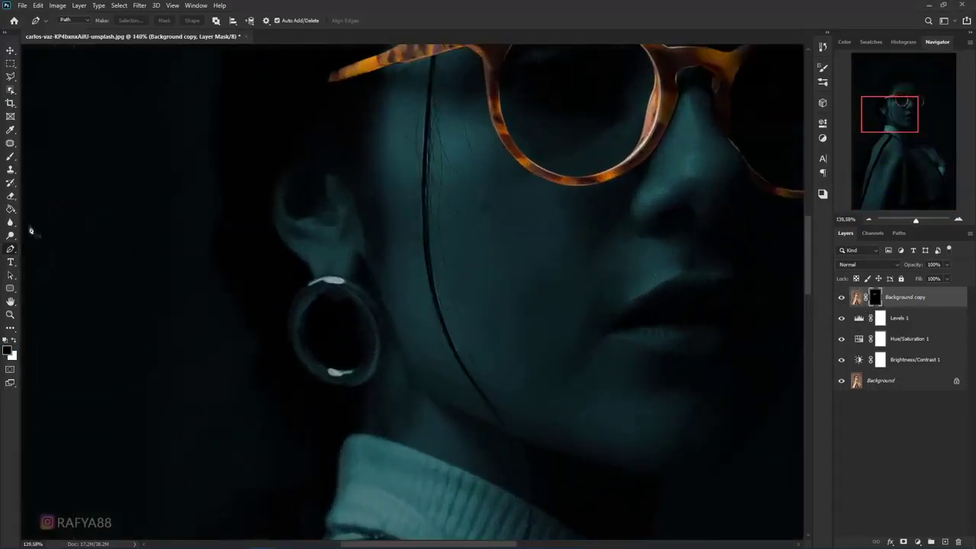
scroll(330, 283, "up", 1)
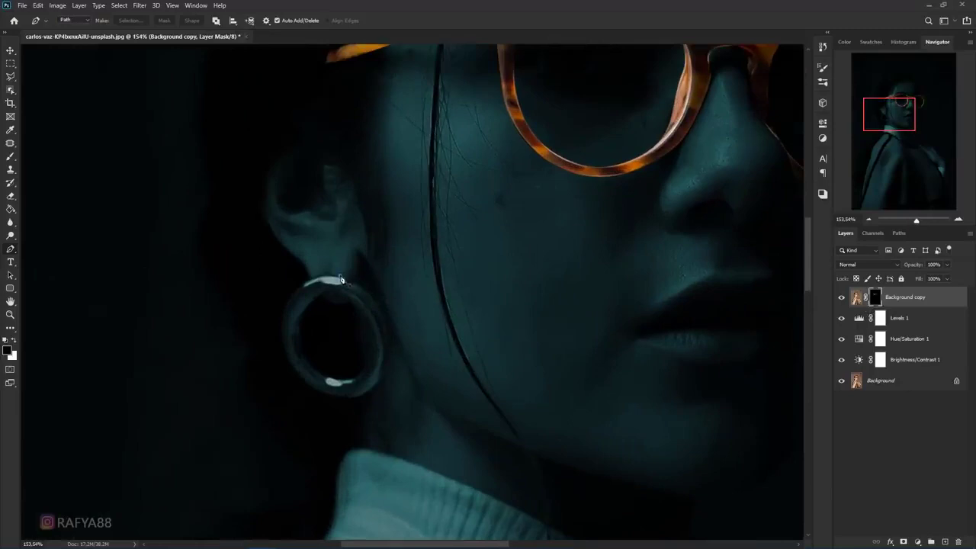
left_click(340, 277)
left_click_drag(389, 329, 392, 367)
left_click_drag(334, 395, 285, 385)
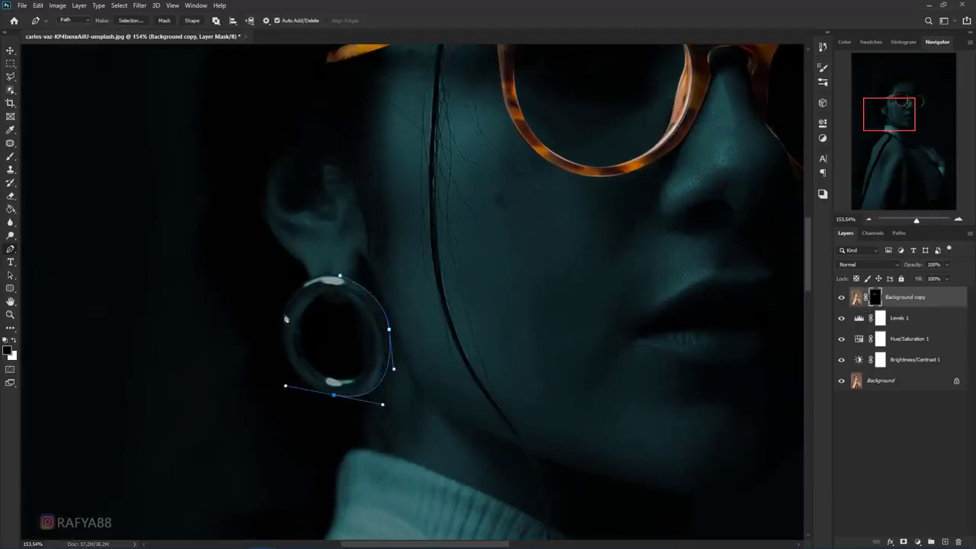
left_click_drag(286, 301, 295, 289)
left_click(340, 277)
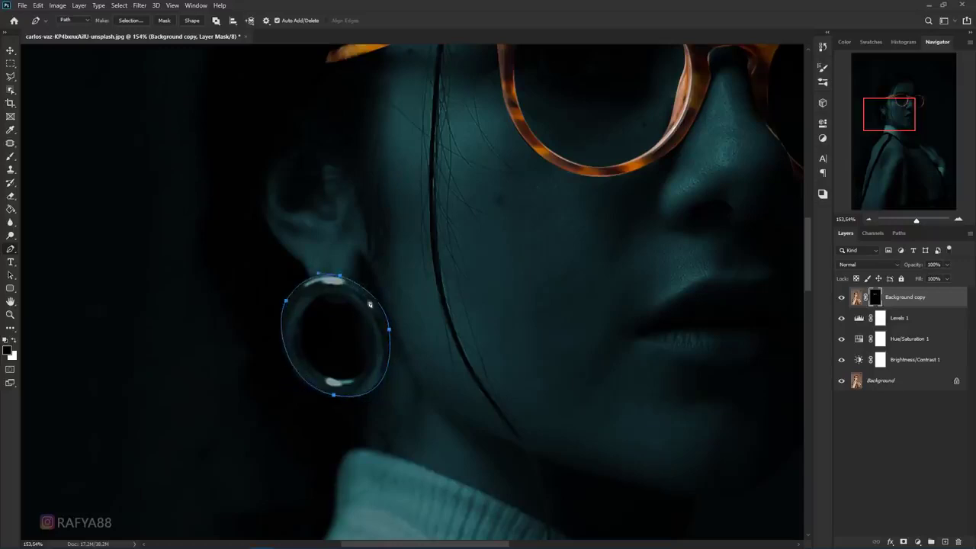
Trace a closed path around the hoop earring's inner edge and load the earring paths as a selection.
left_click_drag(369, 369, 354, 391)
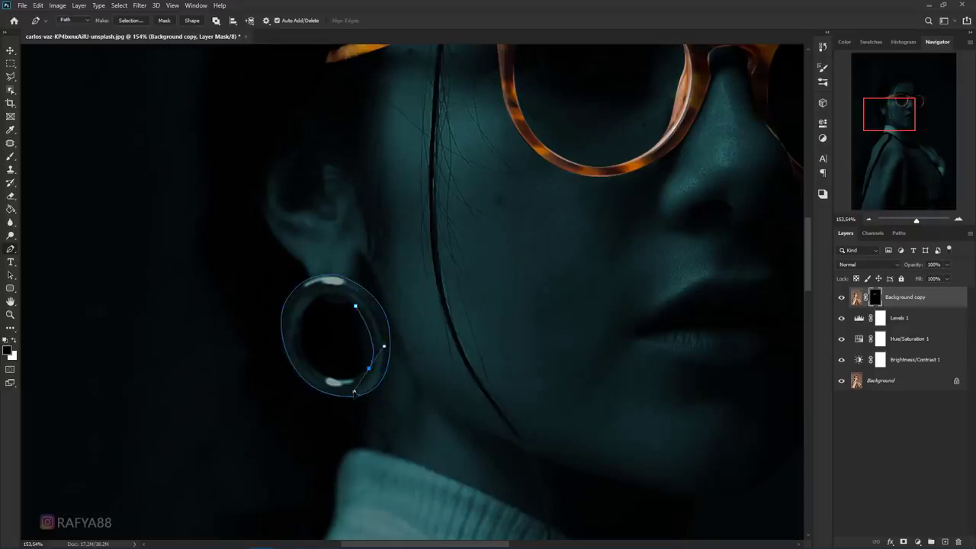
left_click(304, 348)
left_click(301, 324)
left_click_drag(318, 298, 333, 293)
left_click(355, 305)
key("ctrl+Return")
scroll(394, 322, "down", 2)
scroll(394, 322, "up", 1)
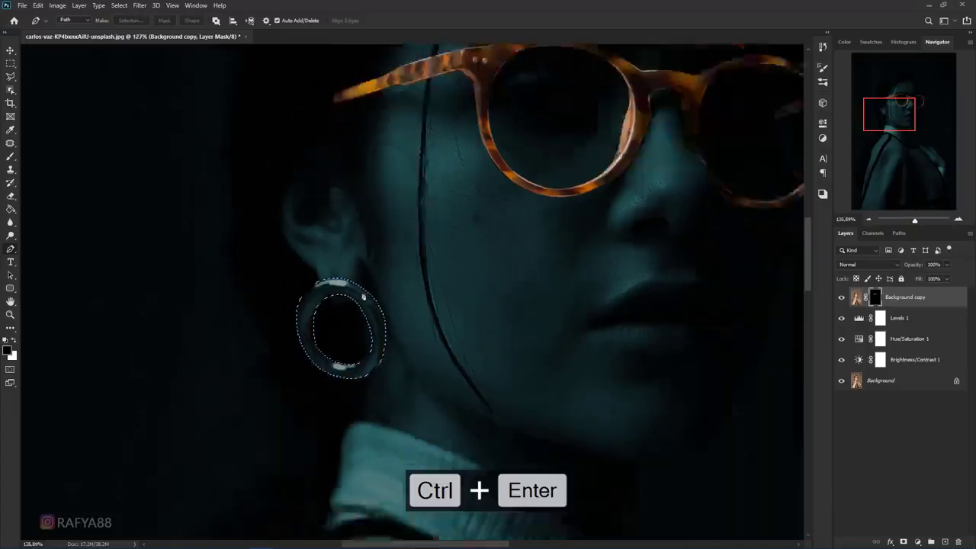
scroll(394, 266, "down", 2)
scroll(394, 267, "up", 1)
Paint the selected earring white on the layer mask with the Brush tool, and deselect it.
right_click(10, 157)
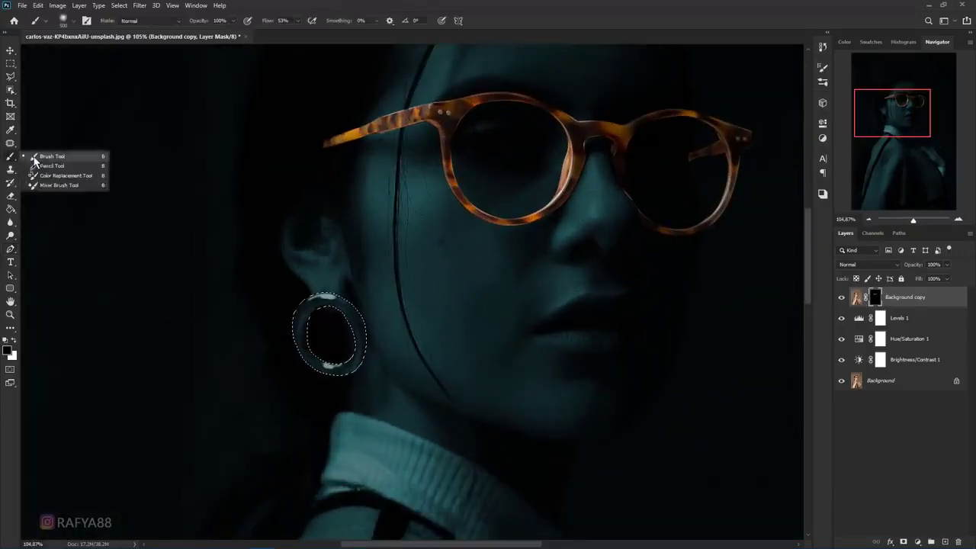
left_click(34, 157)
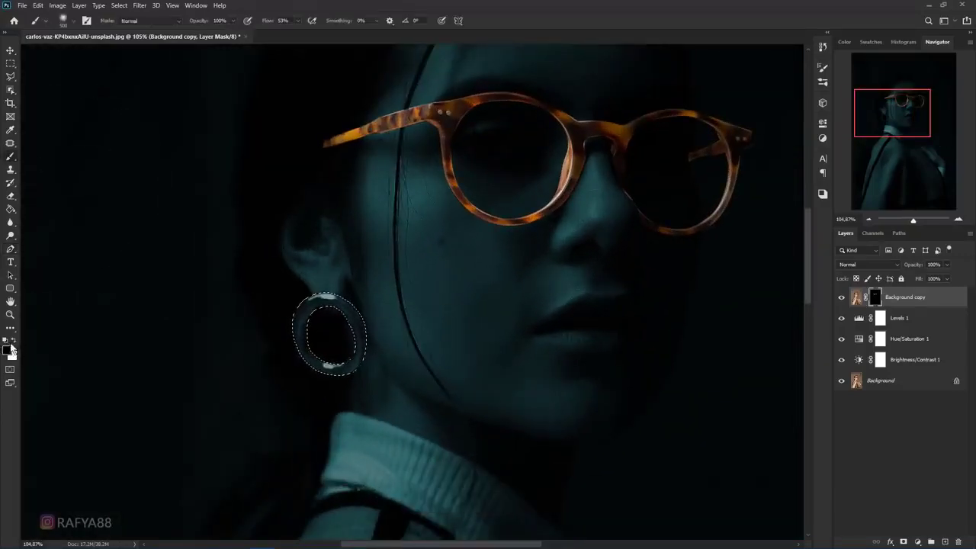
left_click(14, 341)
mouse_move(342, 409)
left_mouse_down()
mouse_move(318, 328)
mouse_move(371, 343)
left_mouse_up()
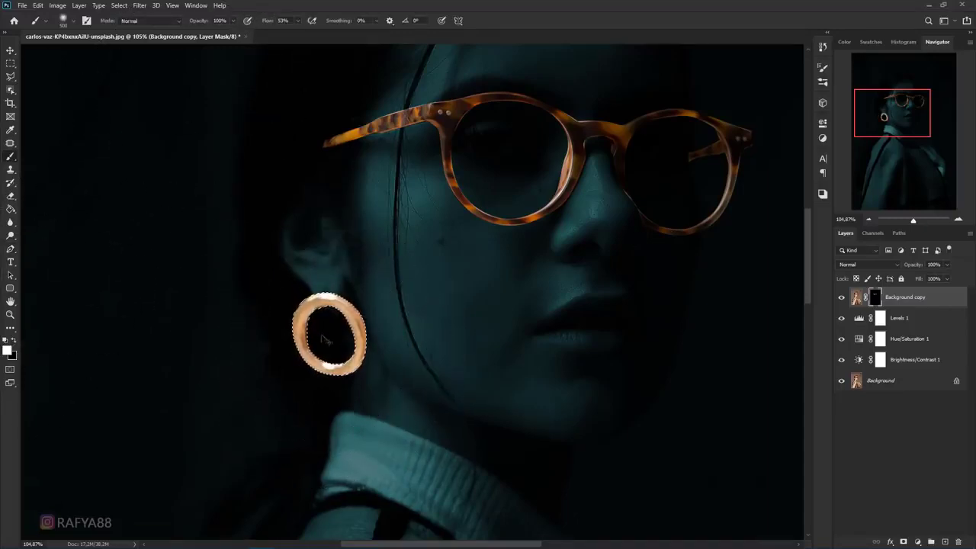
key("ctrl+d")
scroll(381, 308, "down", 8)
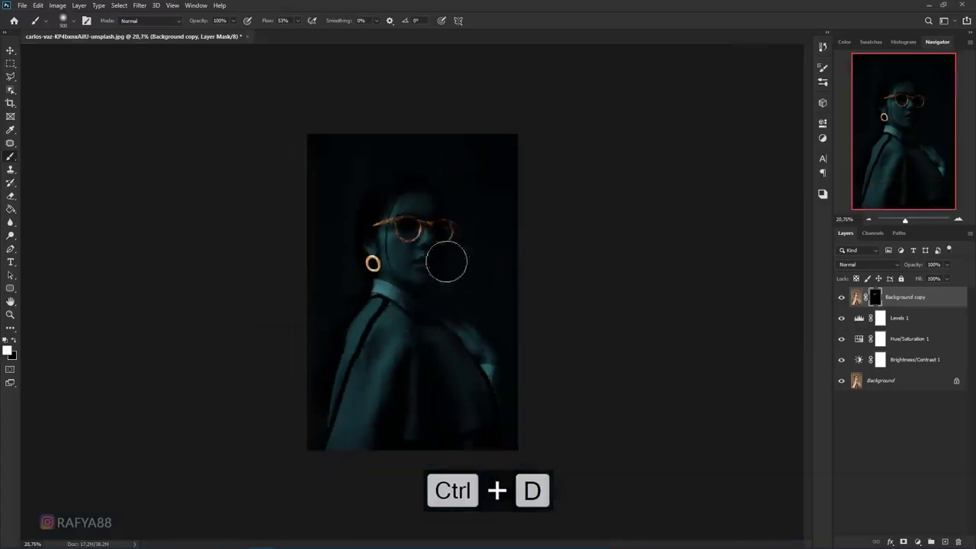
scroll(446, 261, "up", 5)
Rename the Background copy layer as "glasses".
left_click(902, 297)
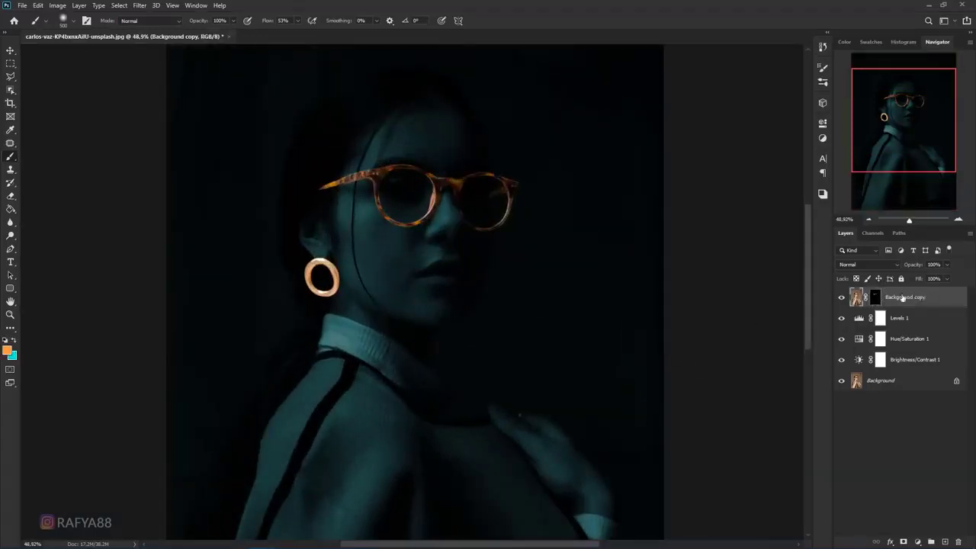
double_click(918, 298)
type("es")
key("Return")
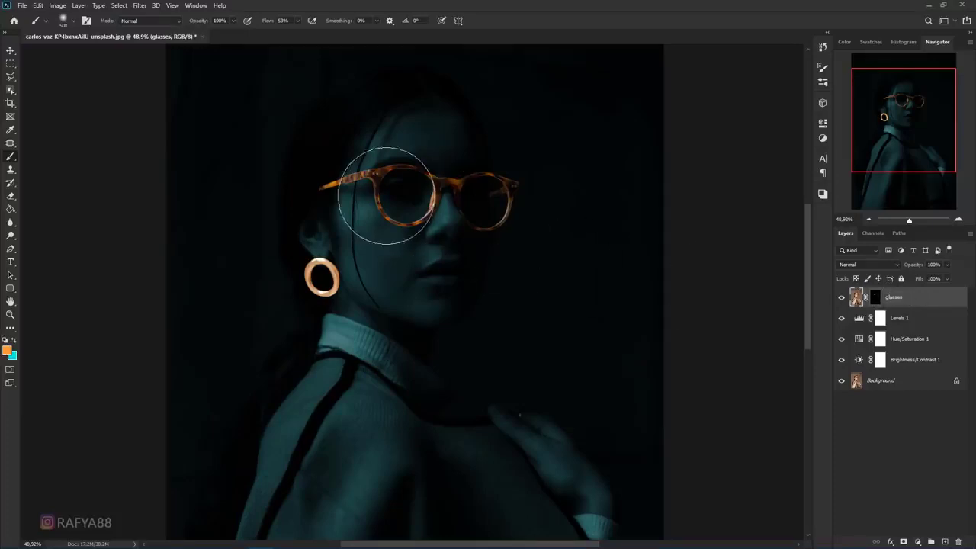
Invert the image colors of the glasses layer.
scroll(412, 187, "up", 1)
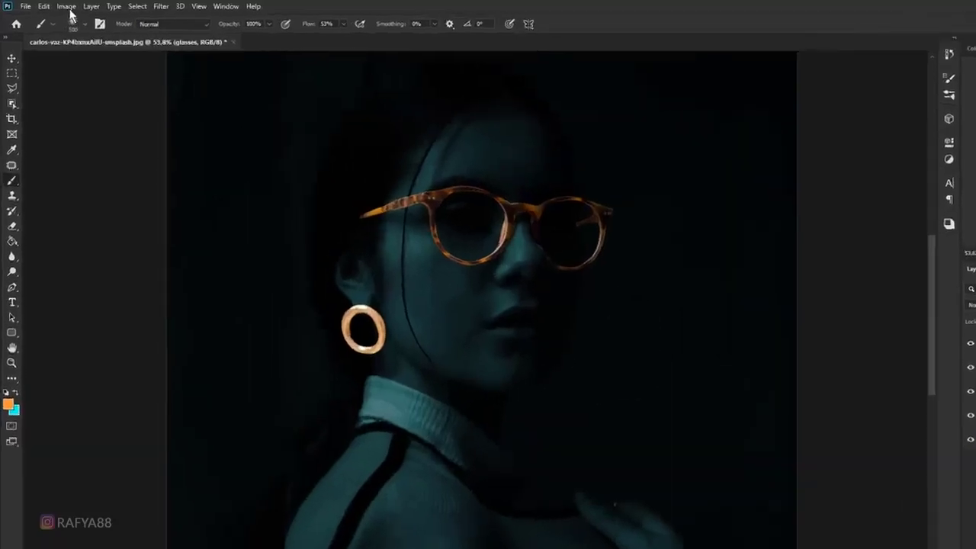
left_click(58, 6)
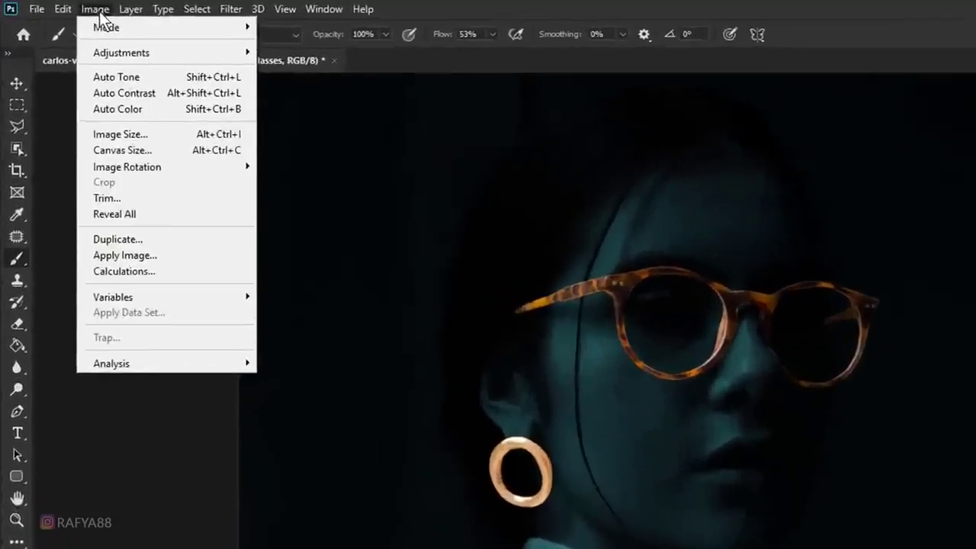
mouse_move(144, 53)
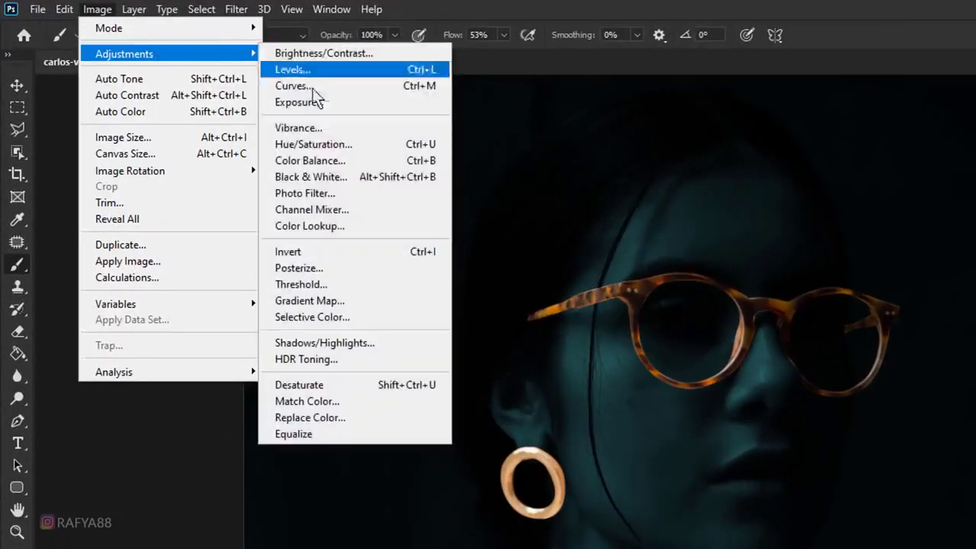
left_click(388, 252)
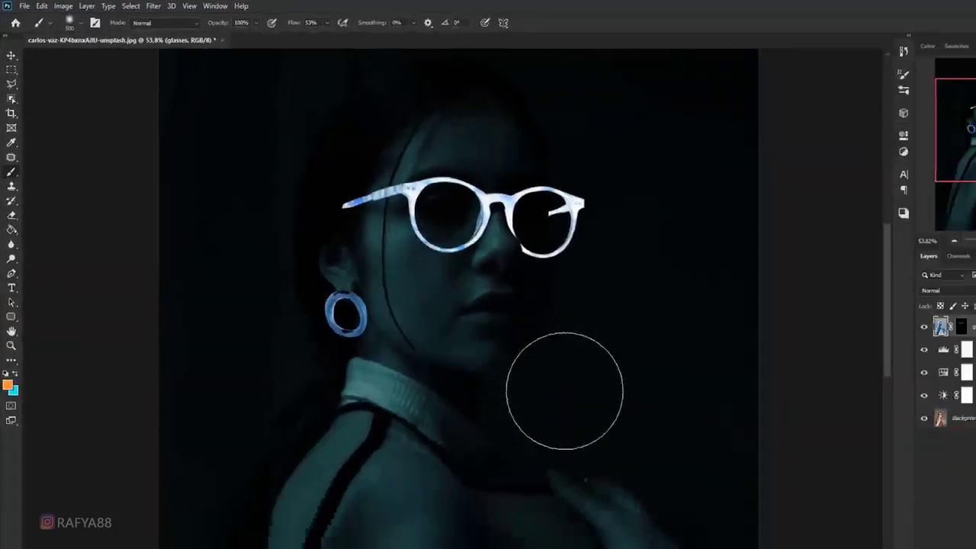
Convert the glasses layer to a Smart Object.
scroll(808, 519, "down", 3)
scroll(480, 226, "up", 3)
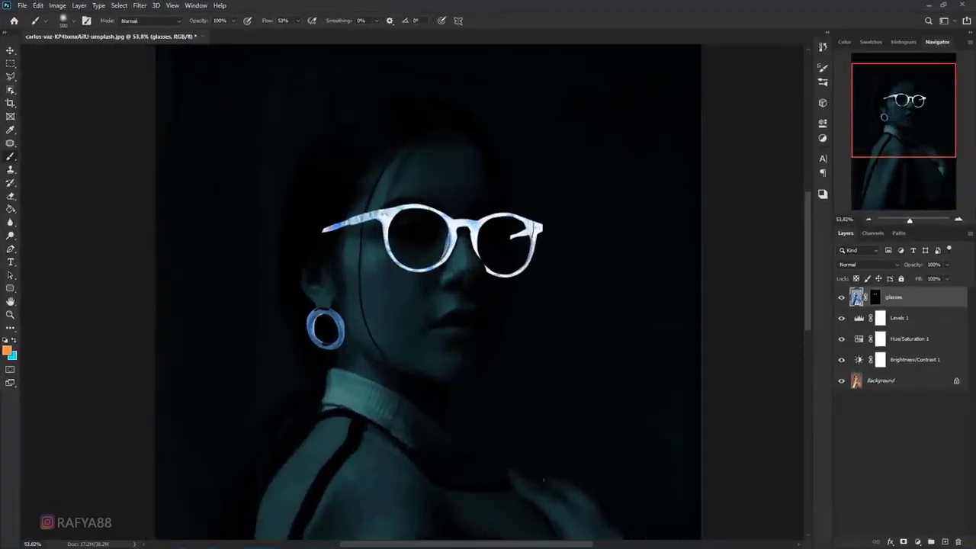
right_click(919, 303)
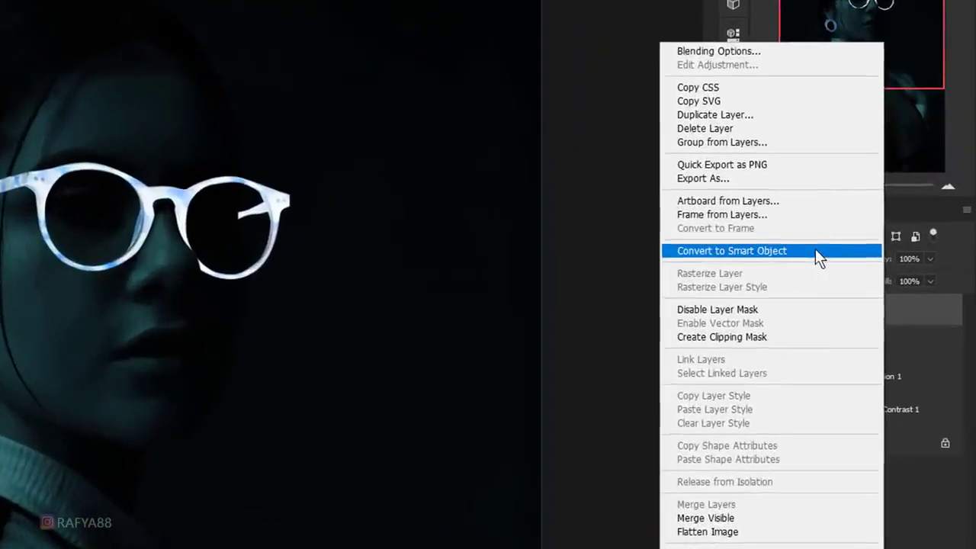
left_click(815, 250)
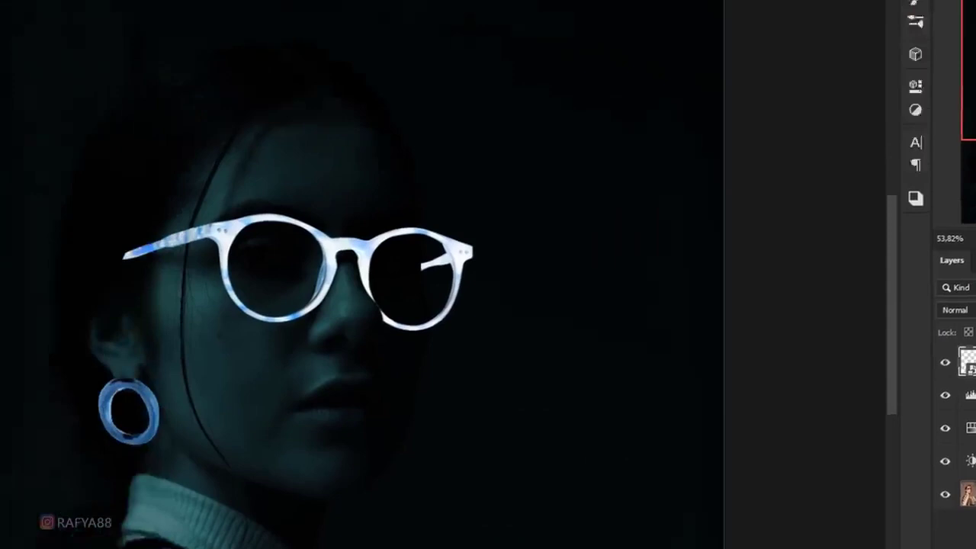
Start a Hue/Saturation adjustment on the glasses layer and turn on Colorize.
left_click(91, 8)
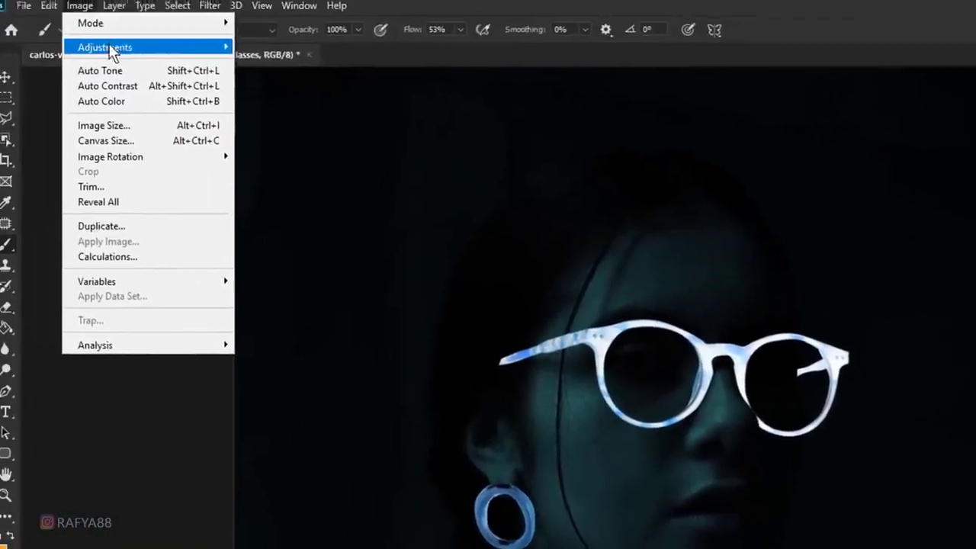
mouse_move(116, 51)
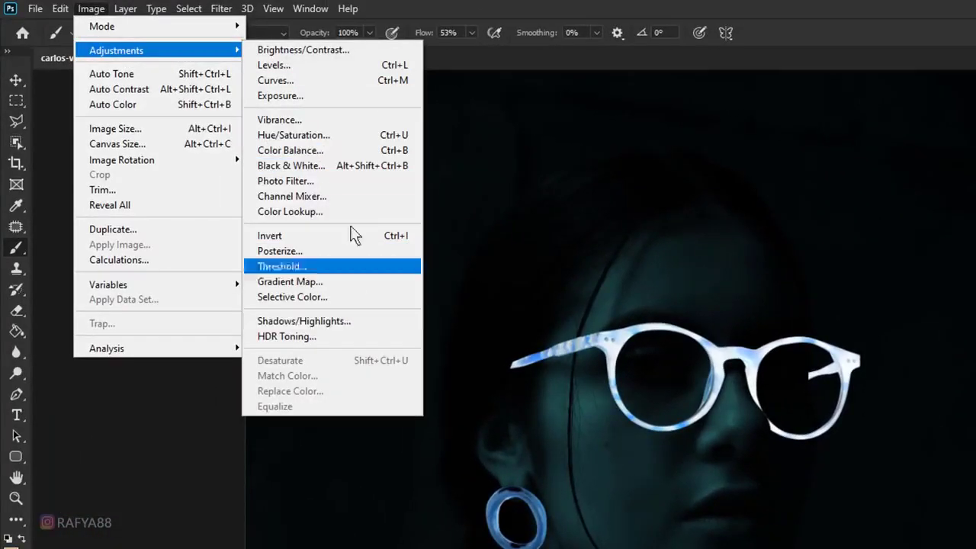
left_click(332, 135)
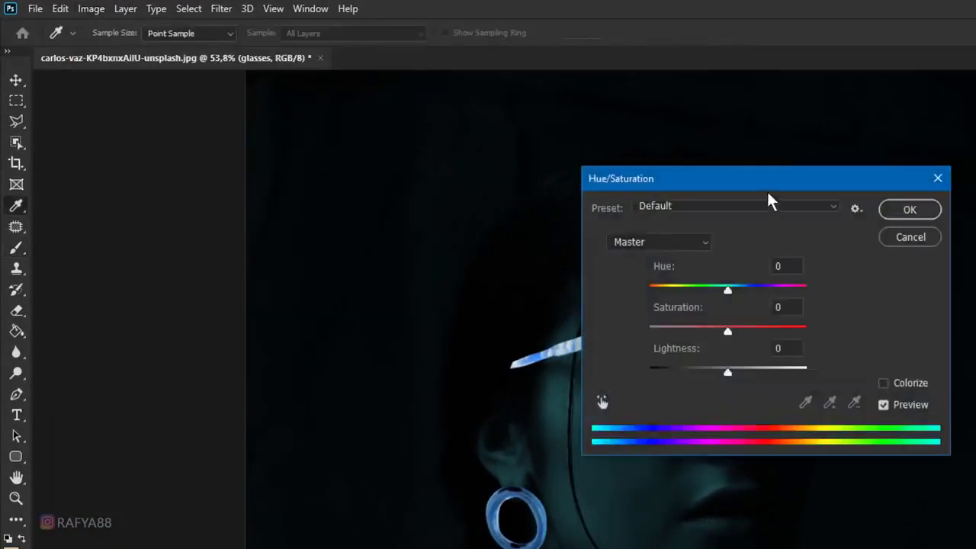
left_click_drag(766, 196, 975, 263)
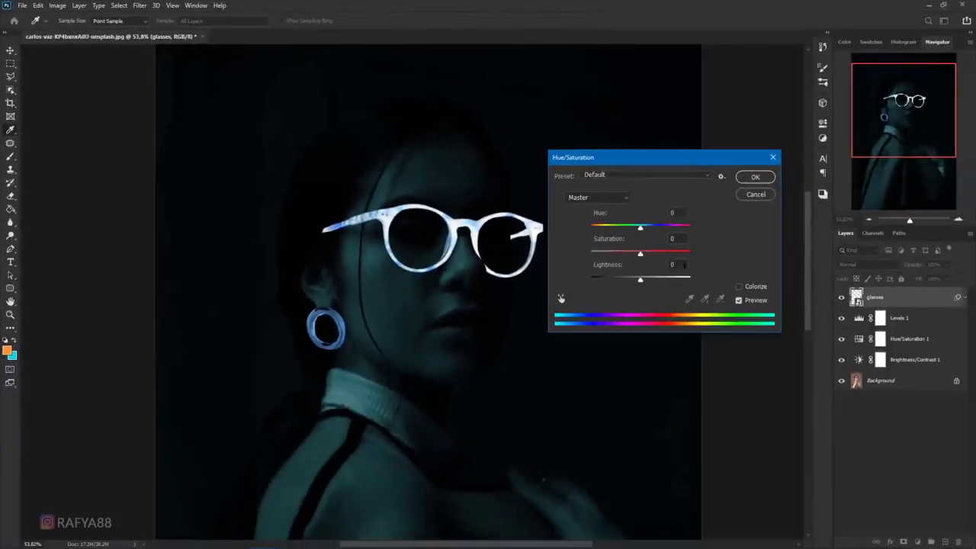
left_click(737, 287)
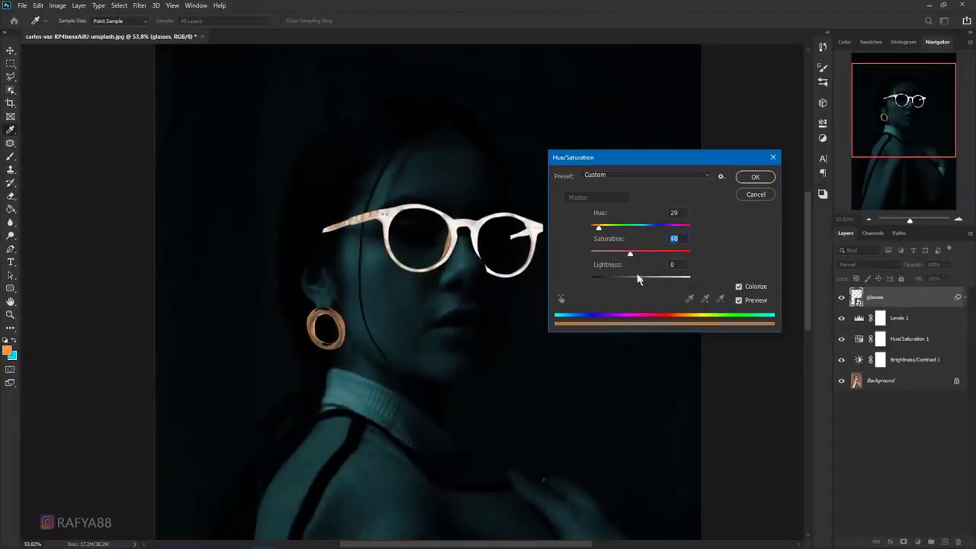
Apply the colorized adjustment with hue 186, saturation 77 and lightness -10, and compare the glasses with the filter off and on.
left_click_drag(638, 279, 636, 284)
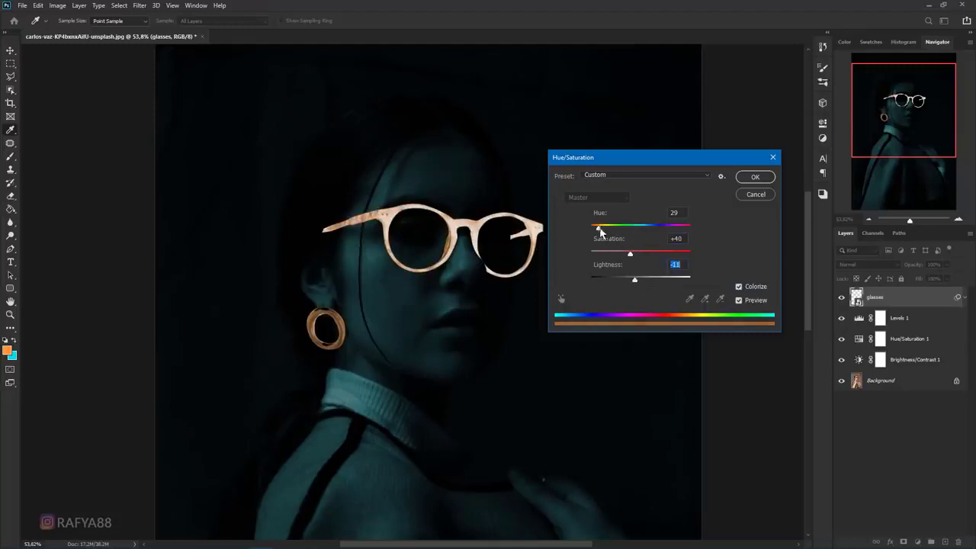
left_click_drag(601, 231, 642, 231)
left_click_drag(636, 279, 667, 260)
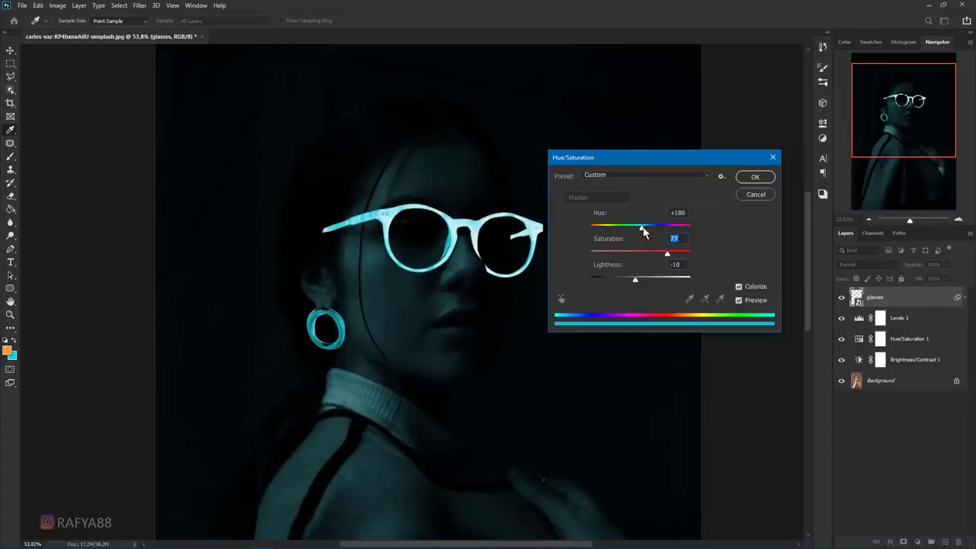
left_click(752, 179)
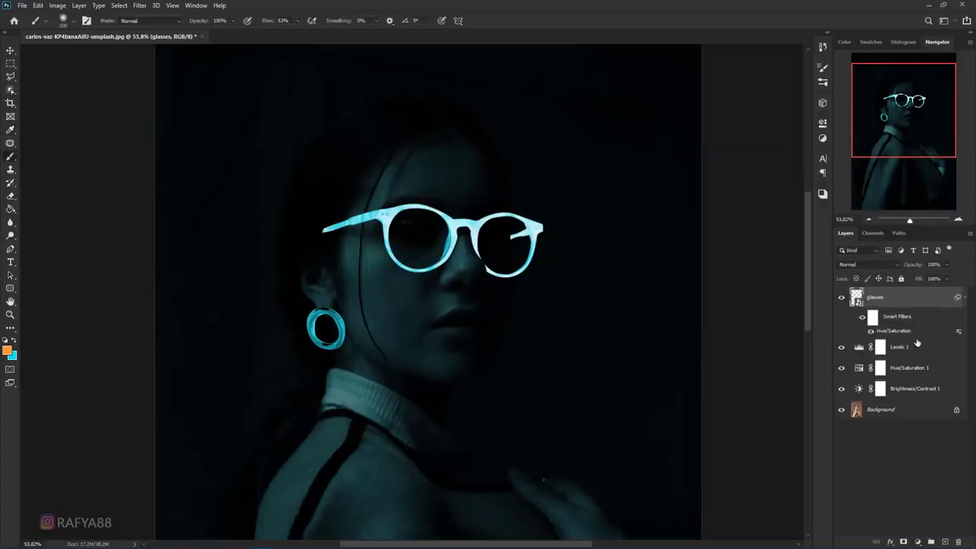
left_click(870, 333)
left_click(869, 332)
key("ctrl+minus")
key("ctrl+minus")
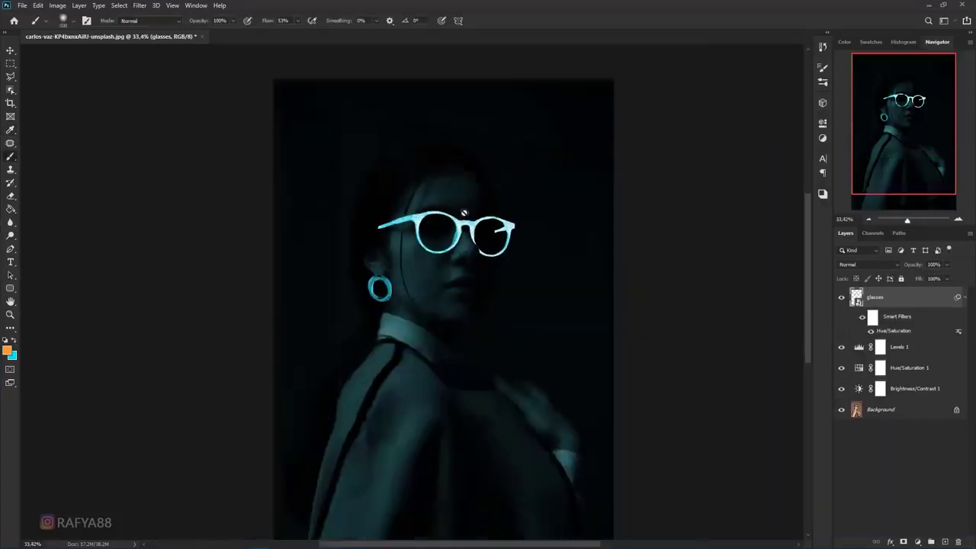
scroll(398, 210, "up", 3)
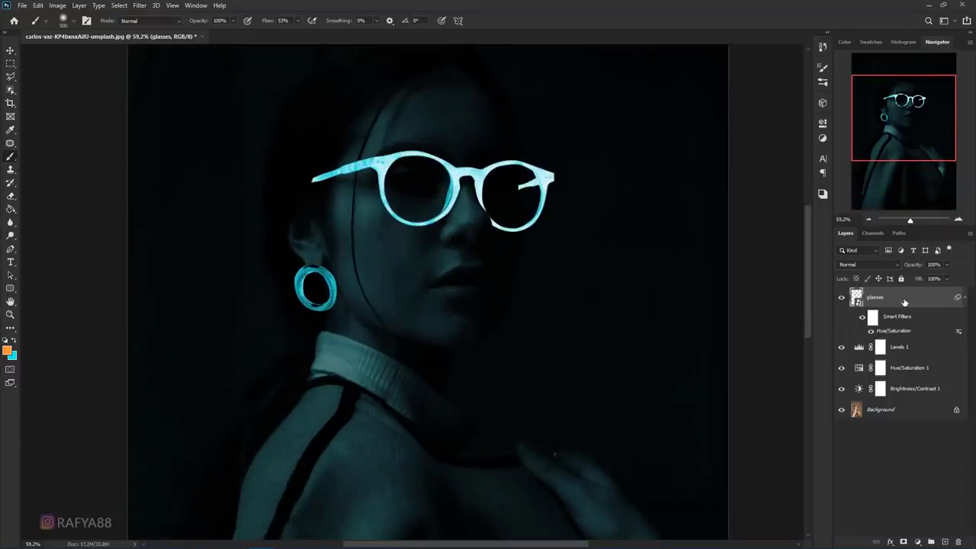
Duplicate the glasses layer and apply a Gaussian Blur with a 16.6 pixel radius to the copy.
key("ctrl+j")
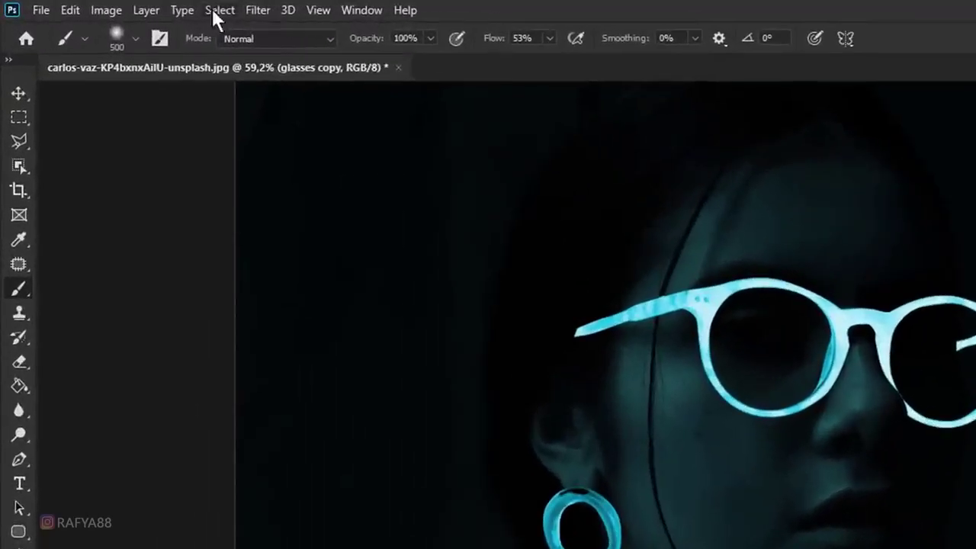
left_click(248, 10)
mouse_move(393, 223)
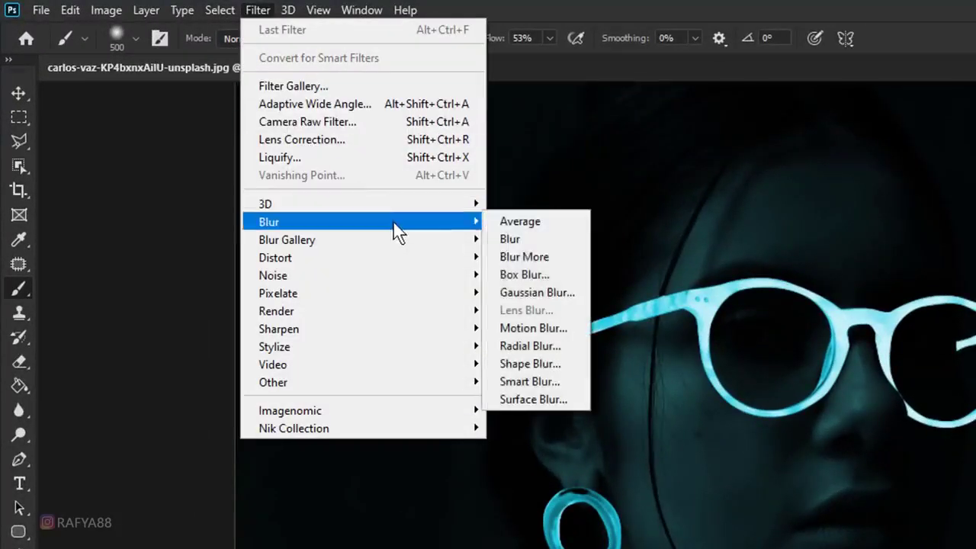
left_click(561, 294)
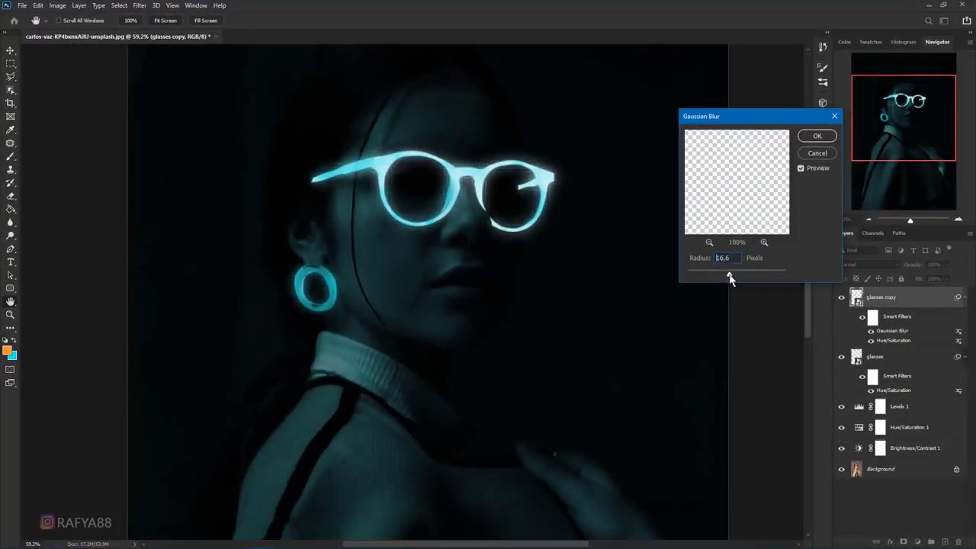
left_click(814, 137)
Set the glasses copy layer's blend mode to Screen and compare the glow with the layer hidden and shown.
left_click(855, 264)
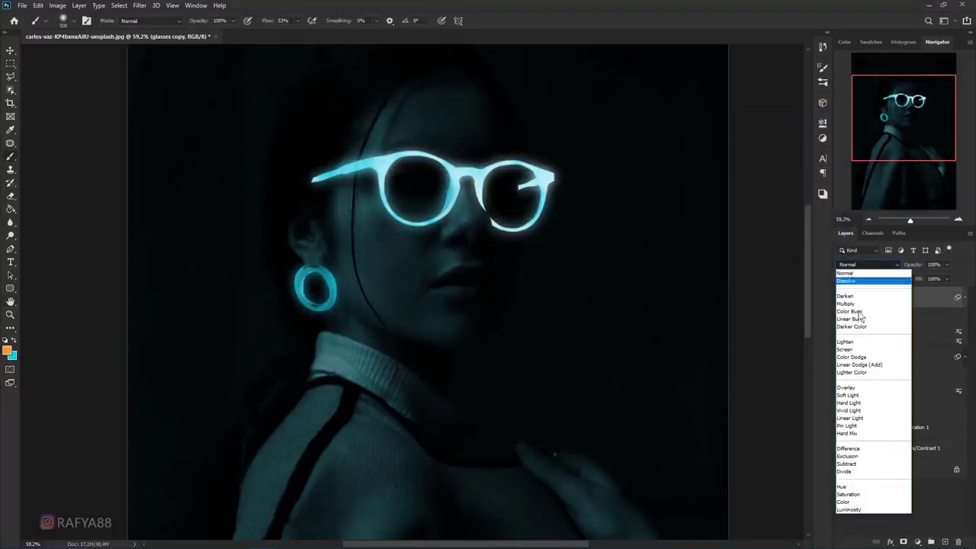
left_click(855, 350)
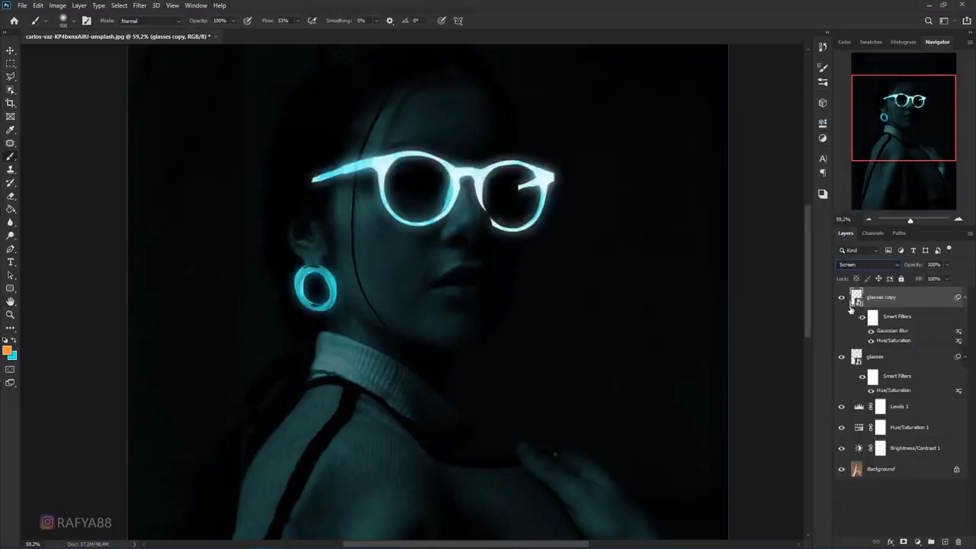
left_click(841, 297)
left_click(841, 297)
scroll(560, 256, "down", 4)
scroll(564, 248, "down", 1)
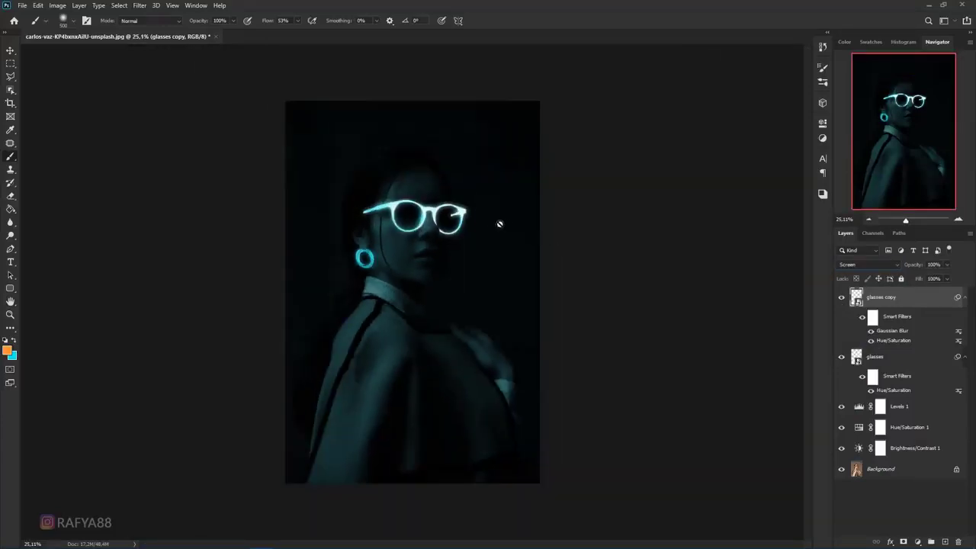
scroll(475, 216, "up", 2)
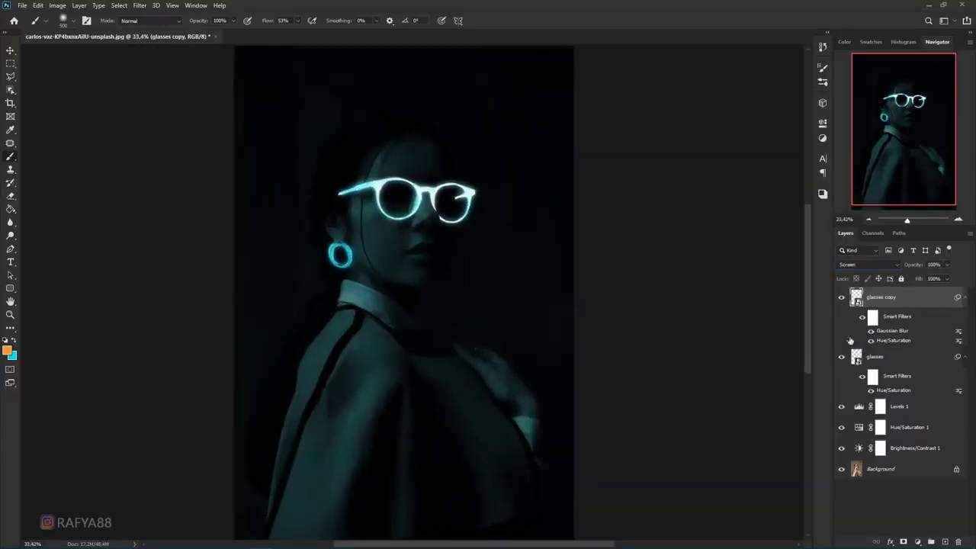
Group the glasses and glasses copy layers.
left_click(888, 356, "ctrl")
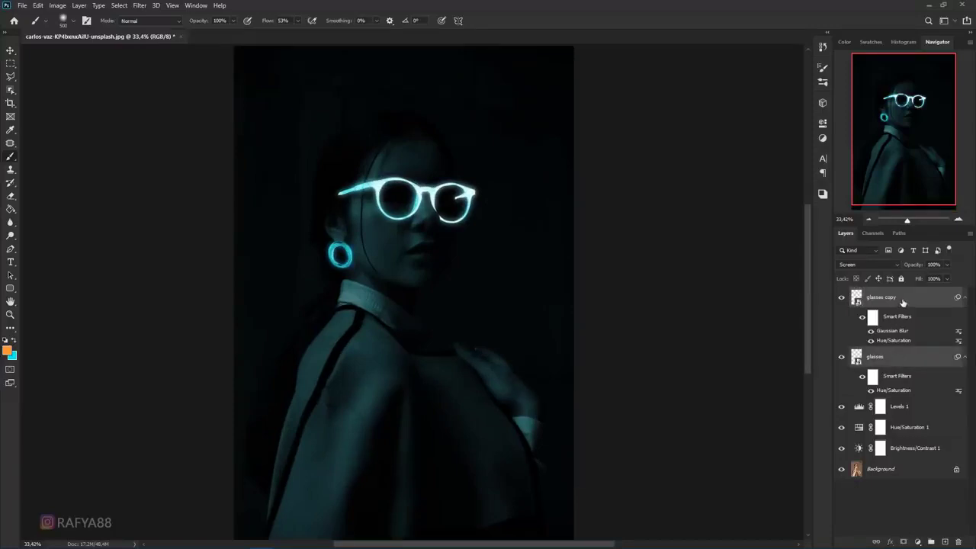
key("ctrl+g")
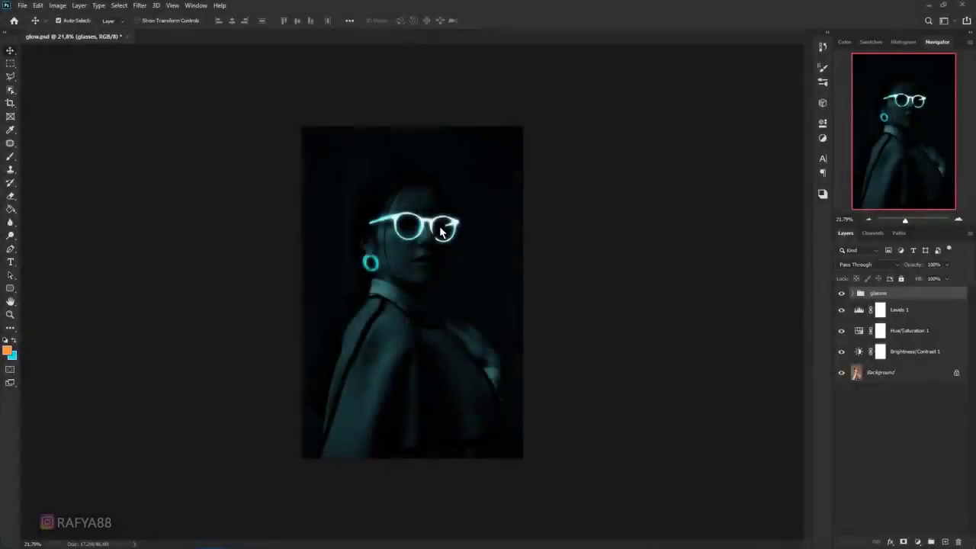
Create a new empty layer above the glasses group.
key("z")
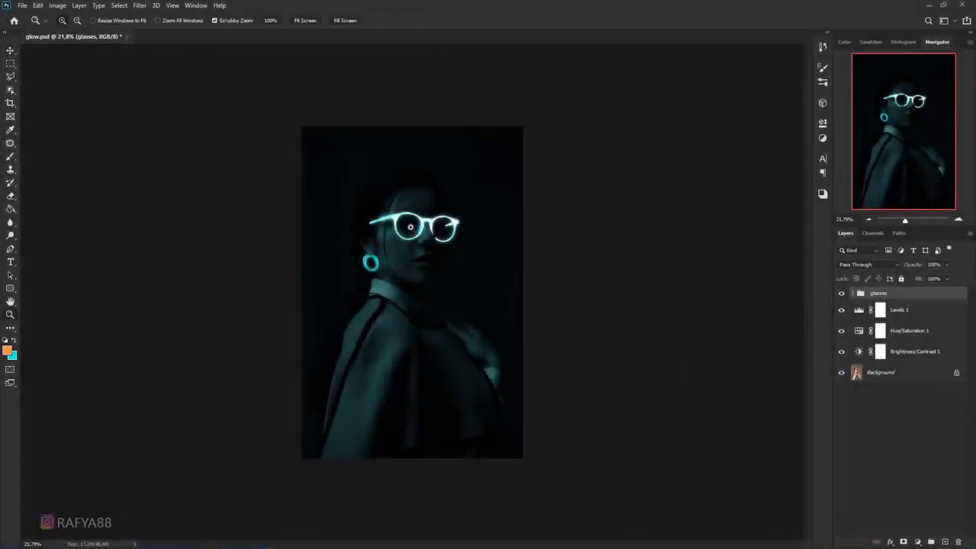
left_click_drag(410, 226, 488, 227)
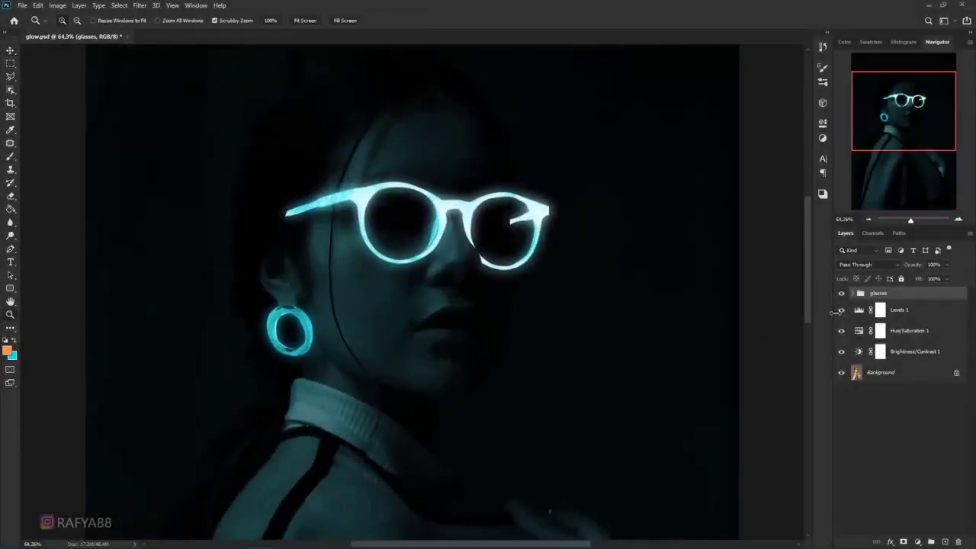
left_click_drag(761, 302, 747, 301)
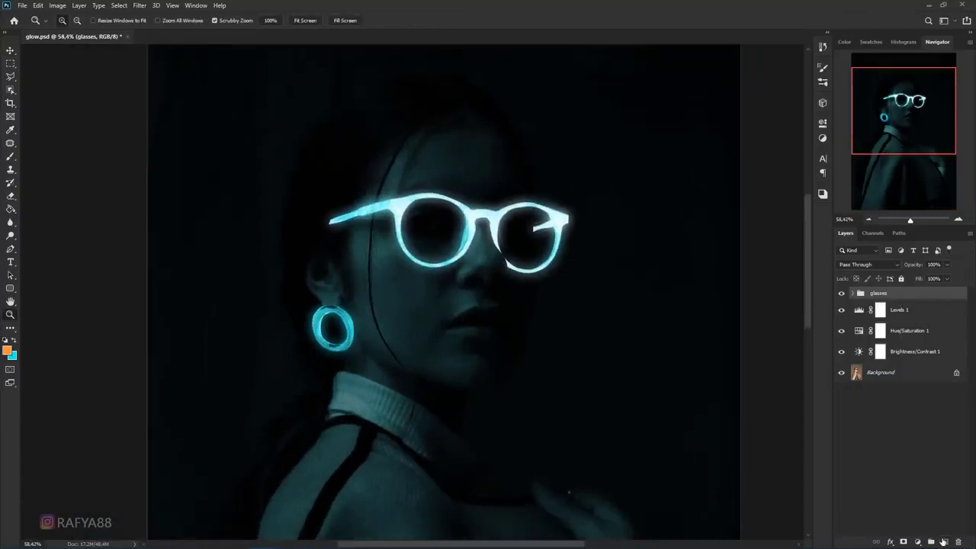
left_click(943, 542)
left_click_drag(347, 280, 352, 280)
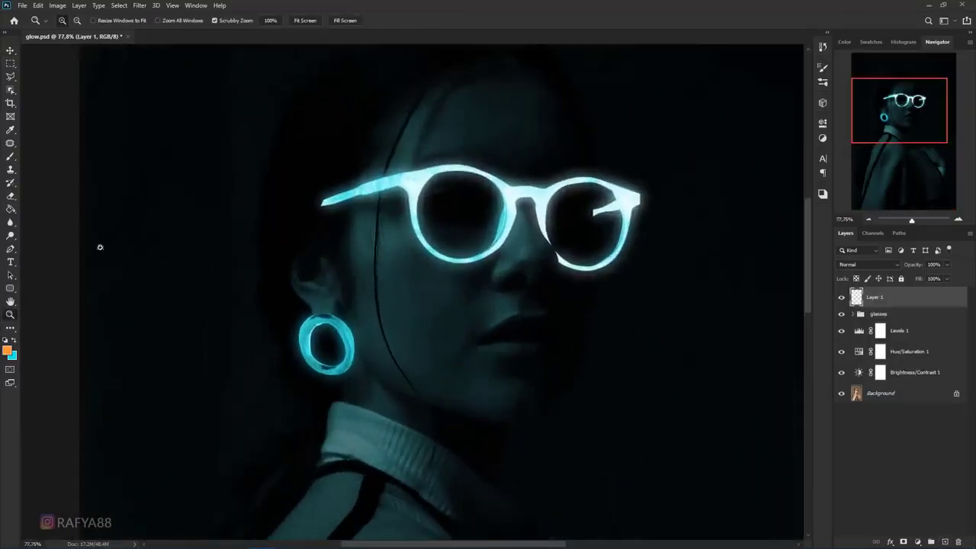
Select the Brush tool and sample the earring's cyan (25c5d5) as the foreground color.
right_click(10, 156)
left_click(34, 157)
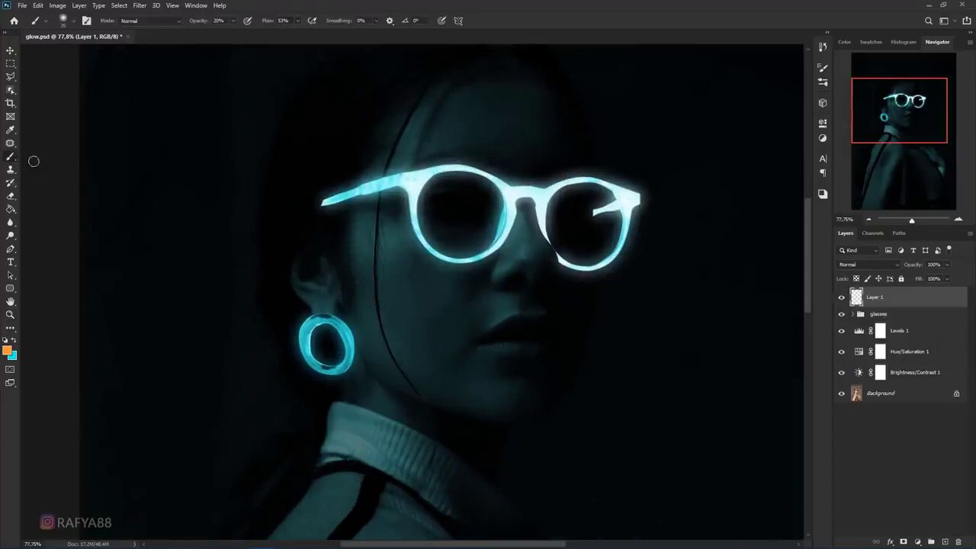
left_click(9, 352)
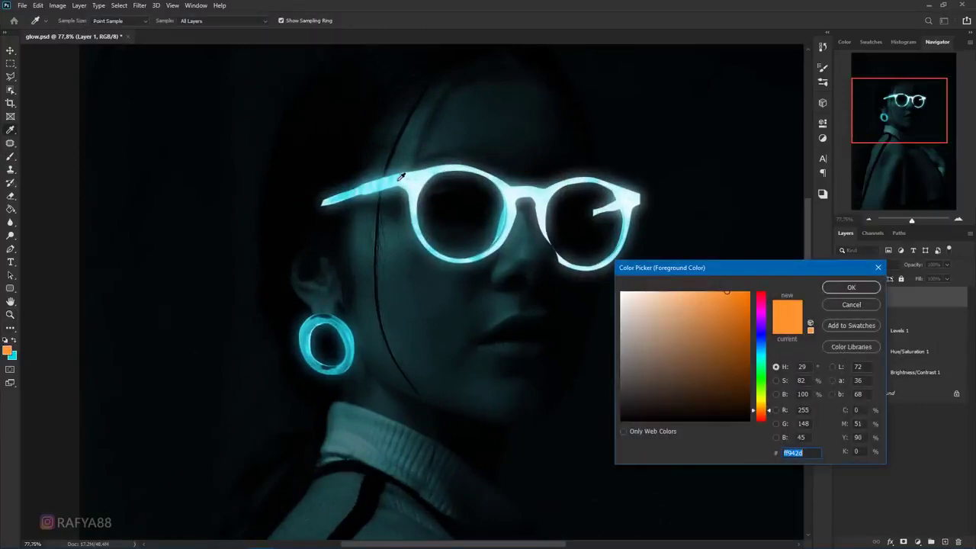
left_click(348, 328)
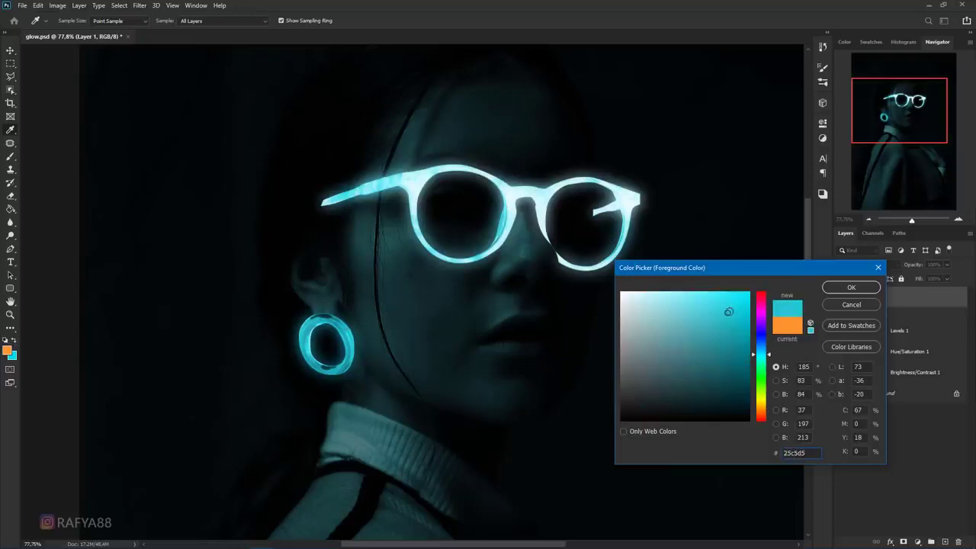
left_click(839, 290)
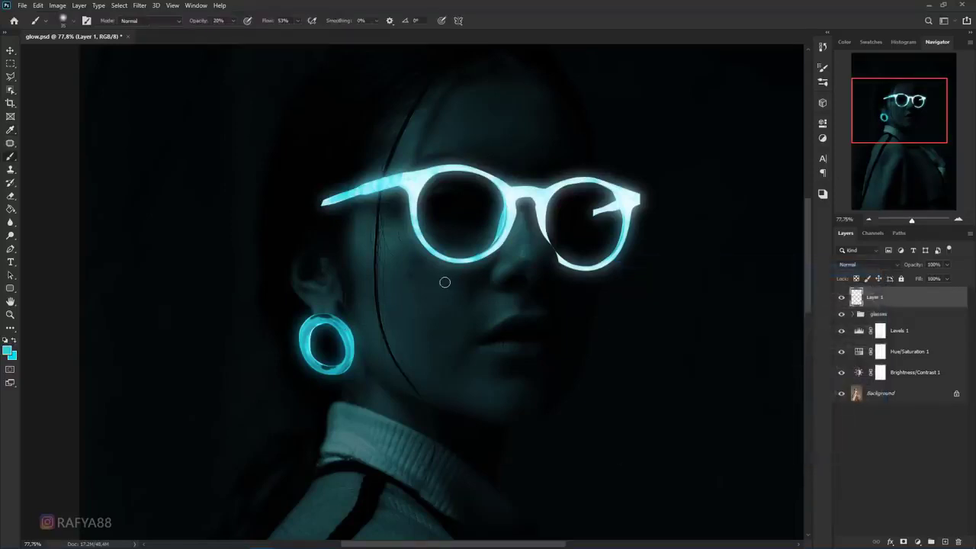
Paint cyan light on the nose below the glasses' bridge with a soft brush at 39% opacity.
scroll(497, 225, "up", 2)
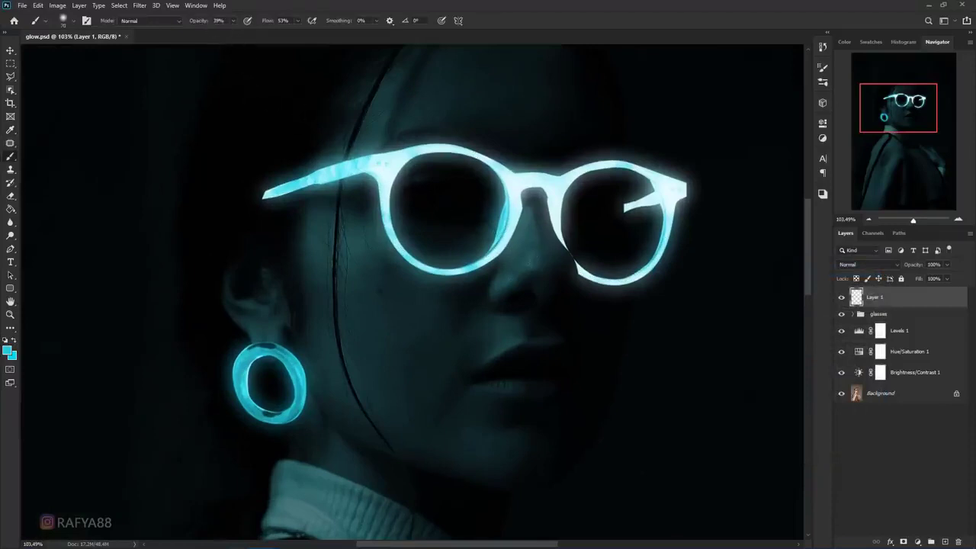
scroll(526, 252, "up", 1)
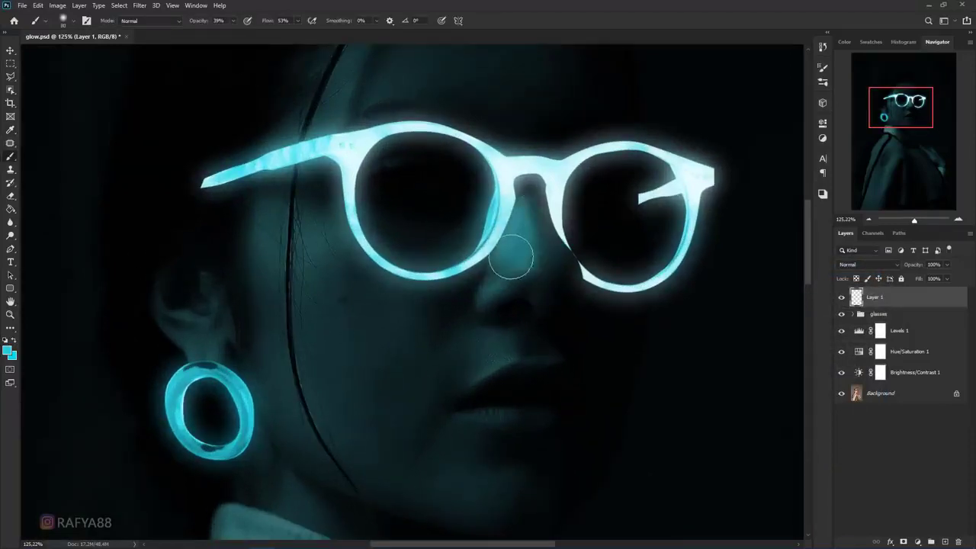
scroll(511, 257, "down", 1)
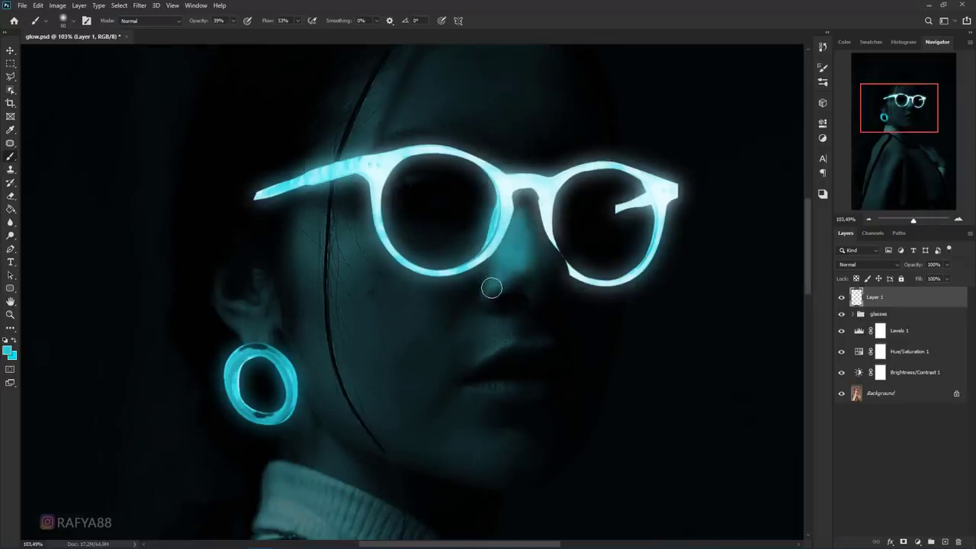
mouse_move(490, 288)
left_mouse_down()
mouse_move(538, 273)
mouse_move(494, 204)
left_mouse_up()
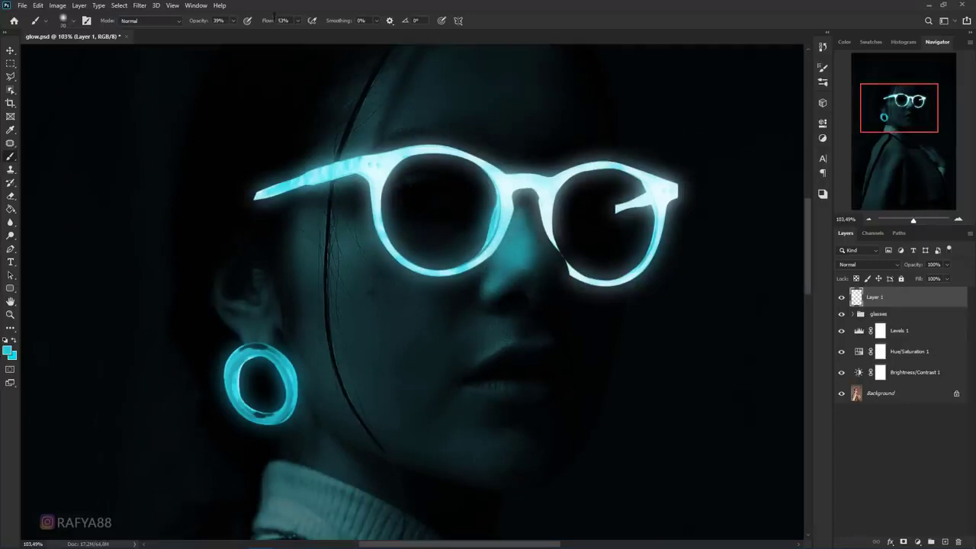
Set the brush flow to 30% and paint soft cyan light around the nose tip, upper lip, mouth and chin.
type("30")
key("Return")
scroll(444, 278, "down", 1)
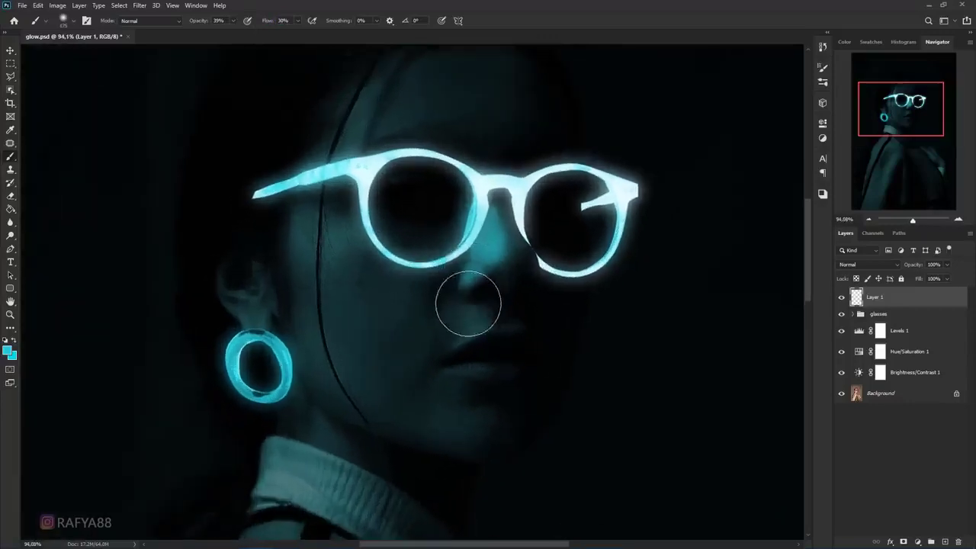
key("bracketleft")
left_click_drag(461, 268, 455, 260)
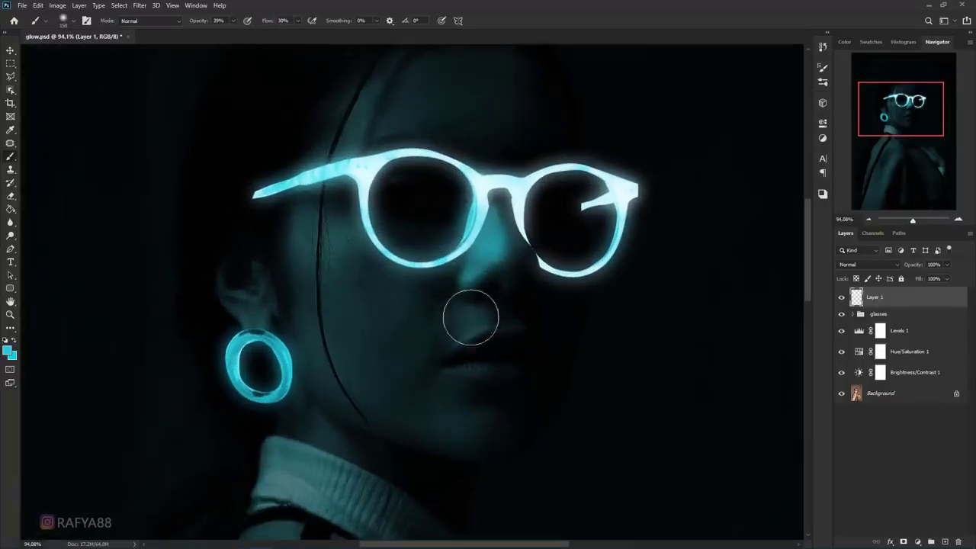
key("bracketright")
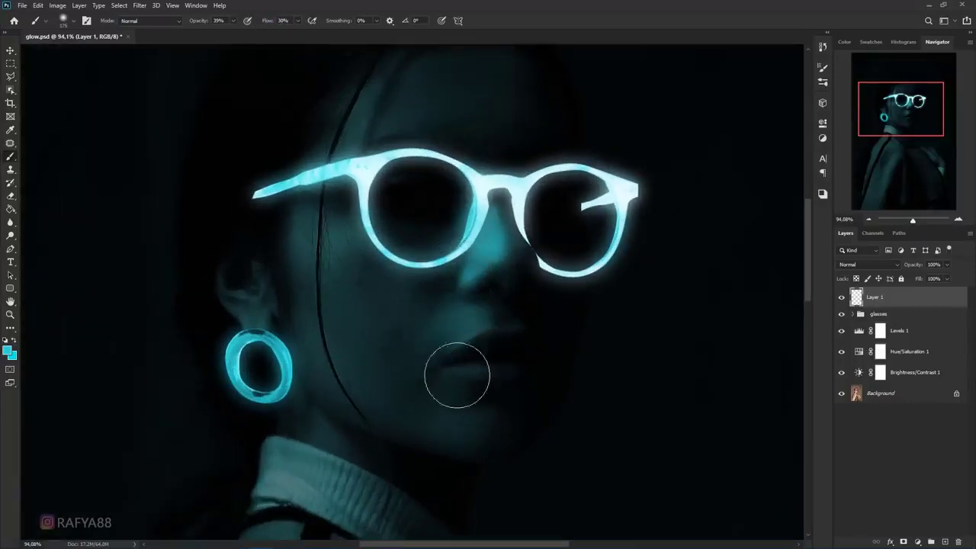
key("bracketright")
key("bracketright")
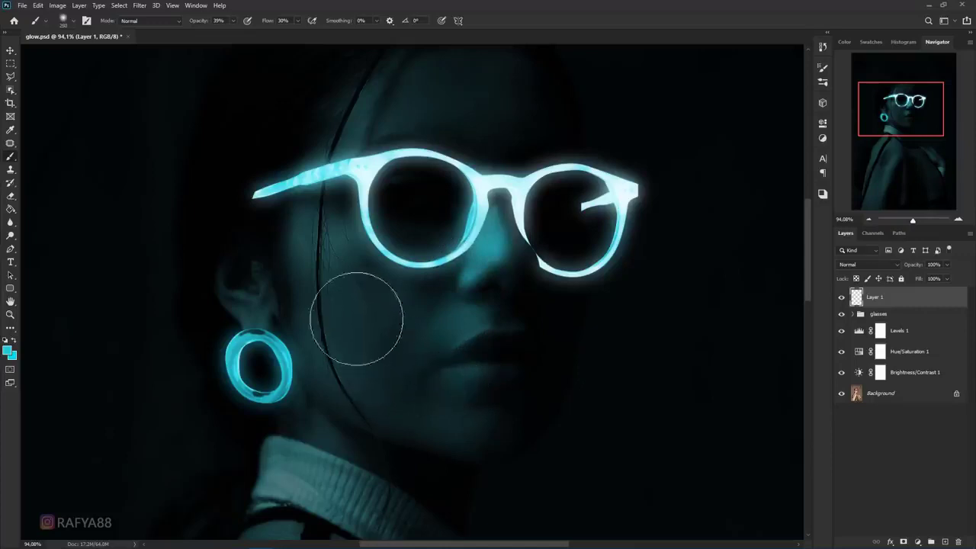
Paint soft cyan light over the cheek, jawline and ear, varying the brush size to suit each area.
key("bracketright")
key("bracketright")
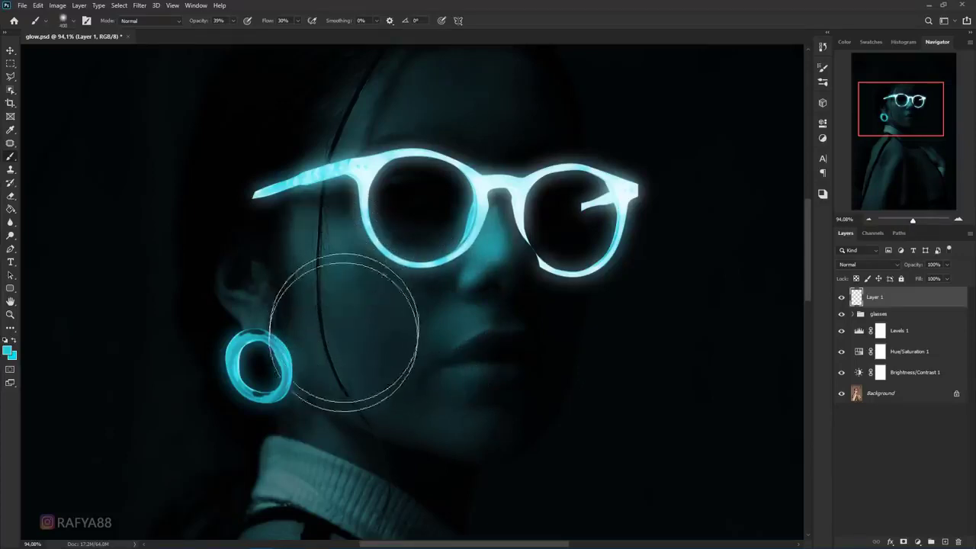
key("bracketleft")
key("bracketleft")
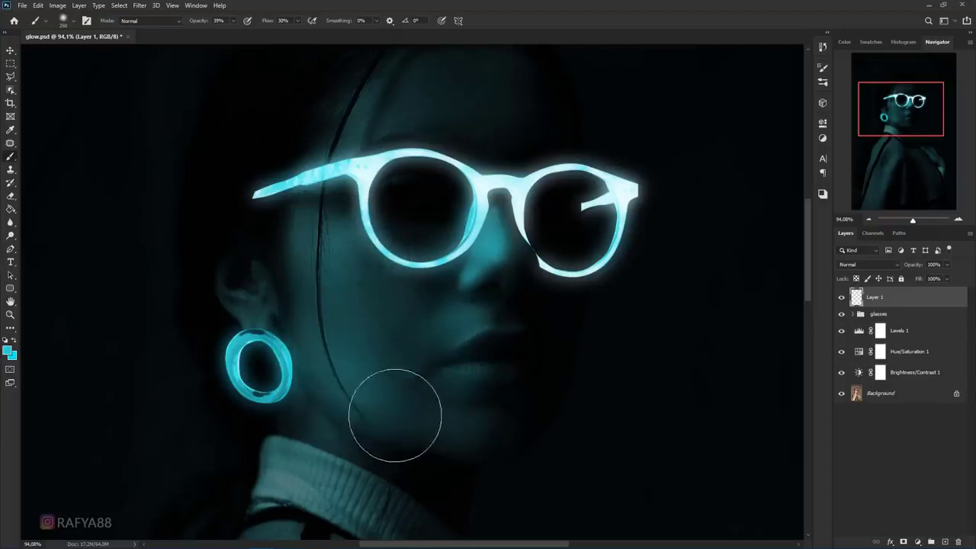
key("bracketleft")
key("bracketleft")
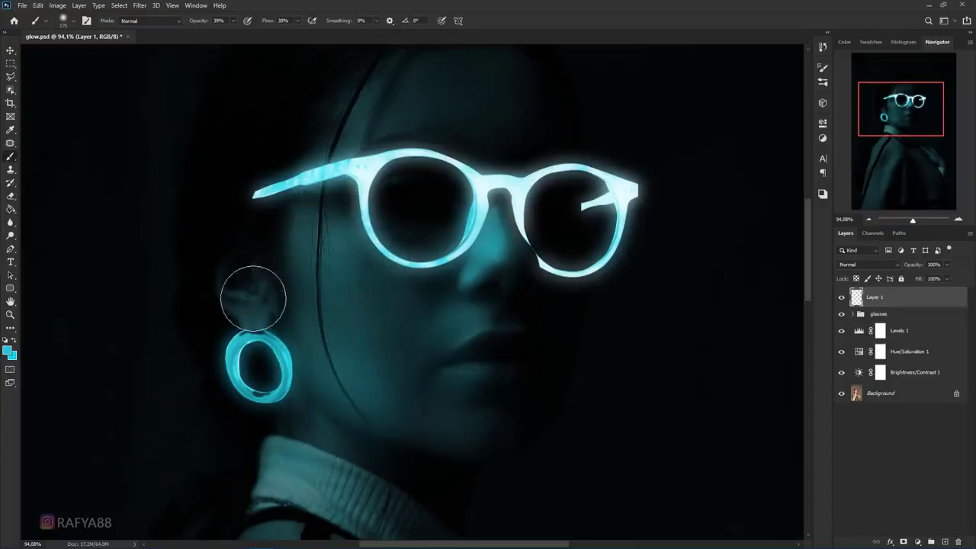
scroll(290, 279, "down", 2)
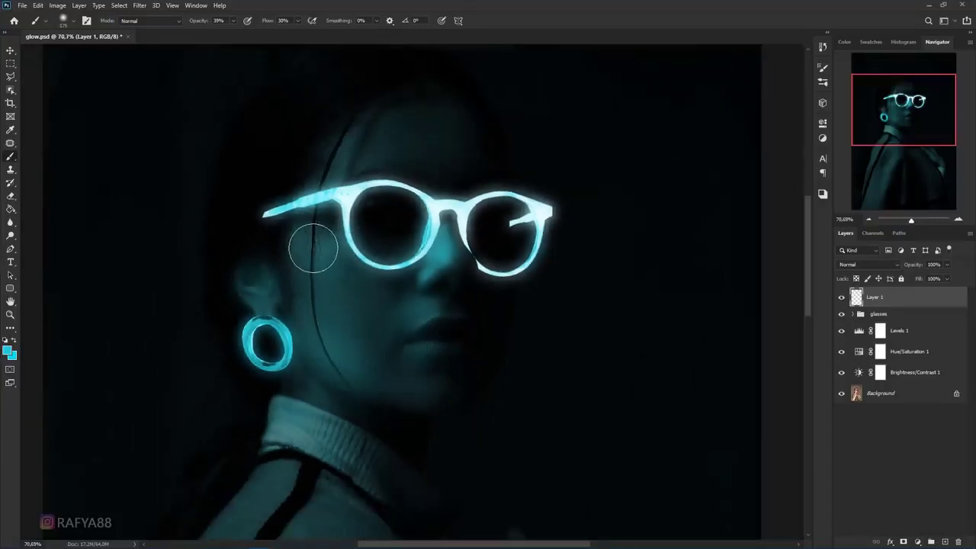
Paint soft cyan light over the forehead and the lens nearest the ear with a larger brush.
scroll(313, 248, "up", 1)
key("bracketright")
key("bracketright")
key("bracketright")
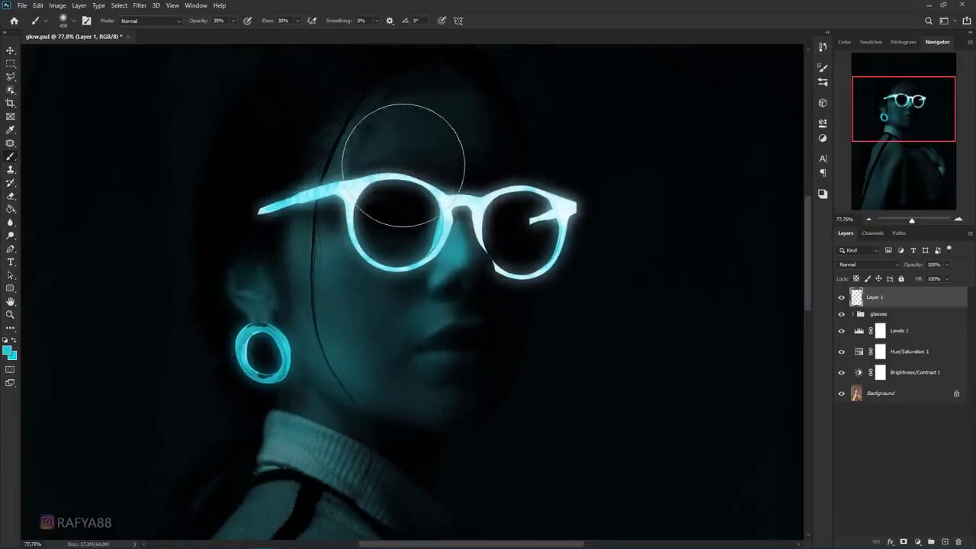
key("bracketleft")
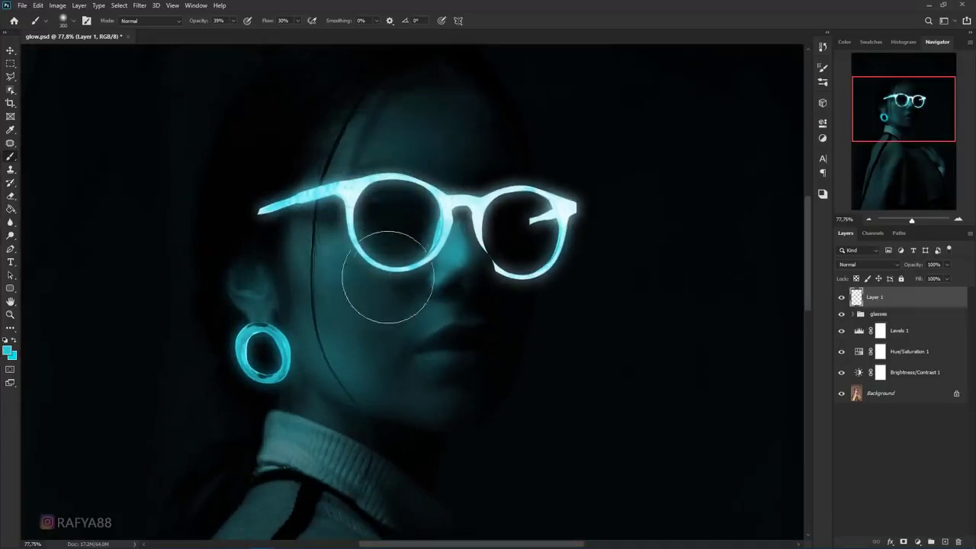
scroll(374, 343, "down", 1)
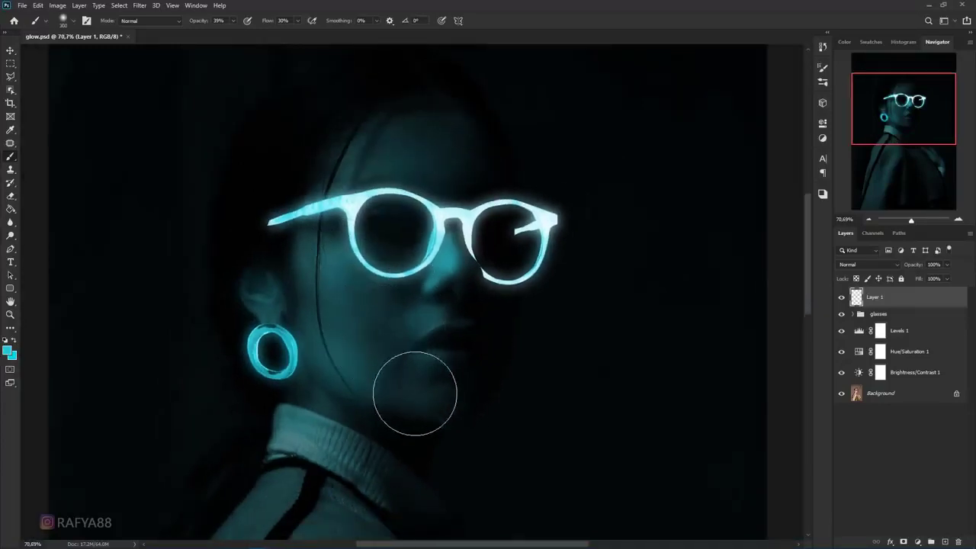
Paint broad soft cyan light on the shoulder, the area behind the collar, and the hand.
scroll(415, 393, "down", 5)
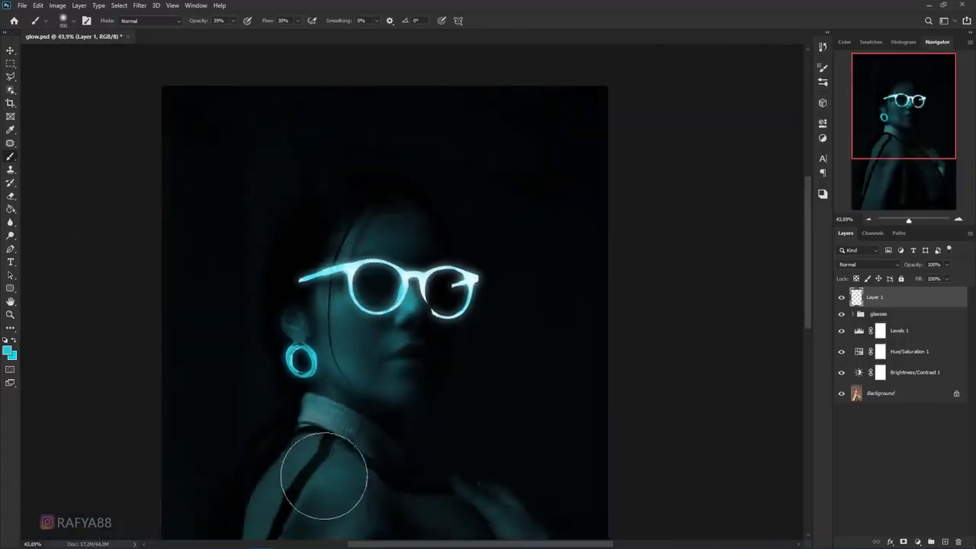
key("bracketleft")
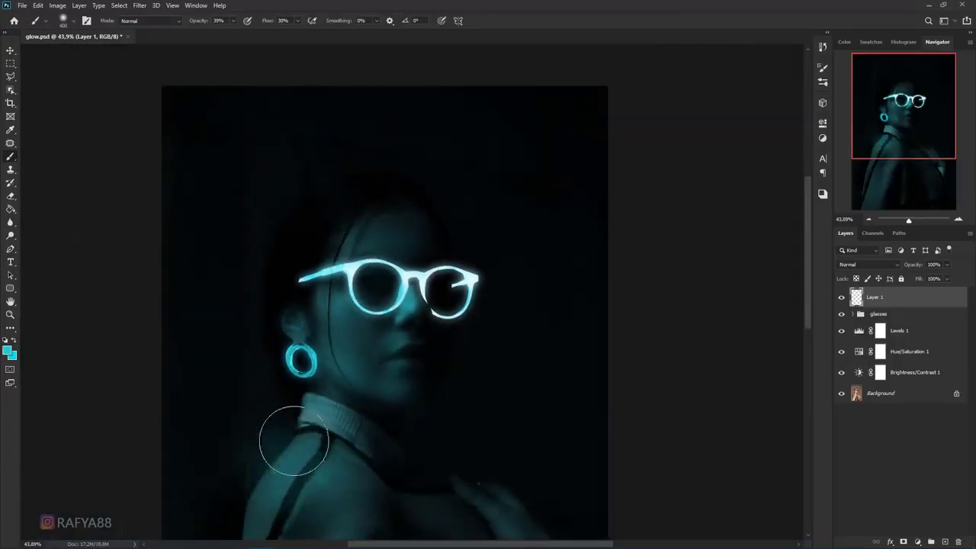
scroll(340, 426, "down", 2)
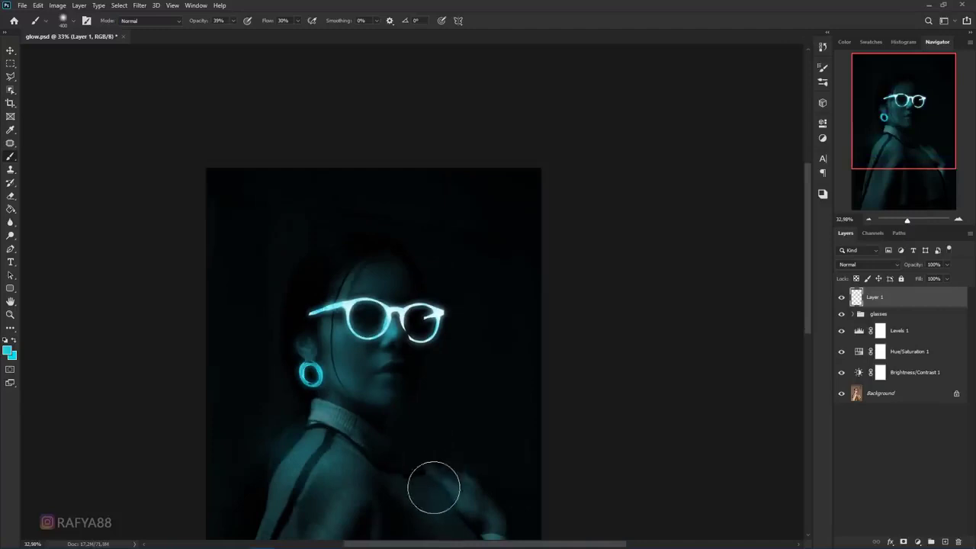
scroll(359, 355, "up", 3)
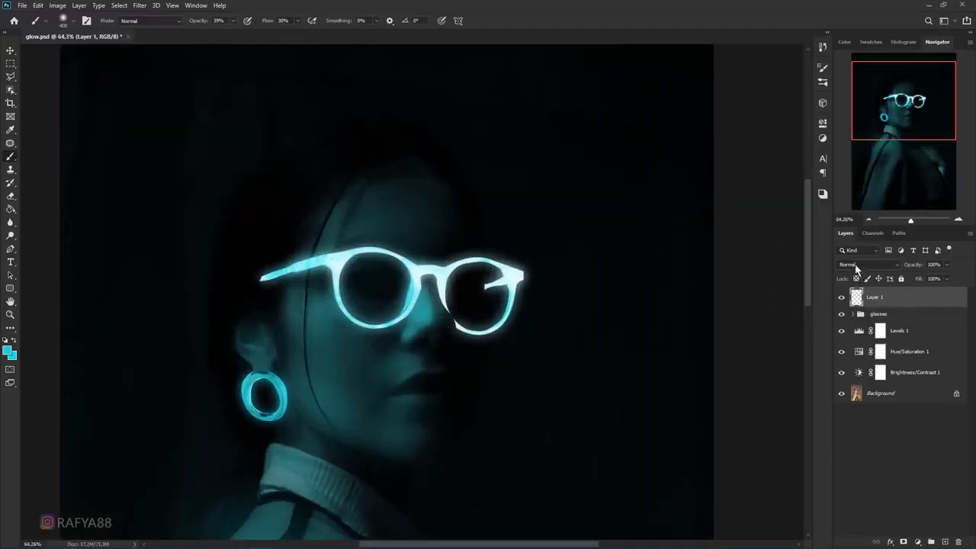
Set Layer 1's blend mode to Overlay and toggle its visibility to compare the effect.
left_click(855, 266)
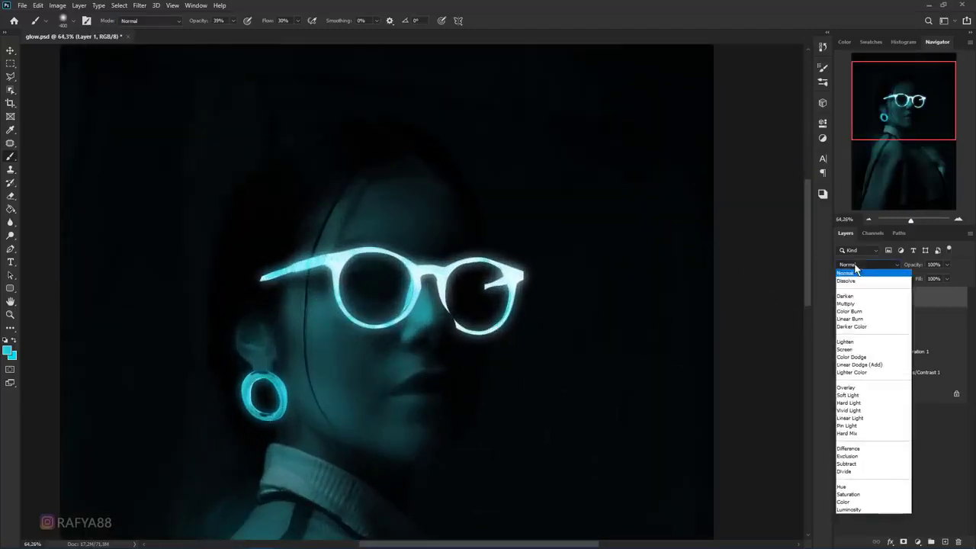
left_click(858, 388)
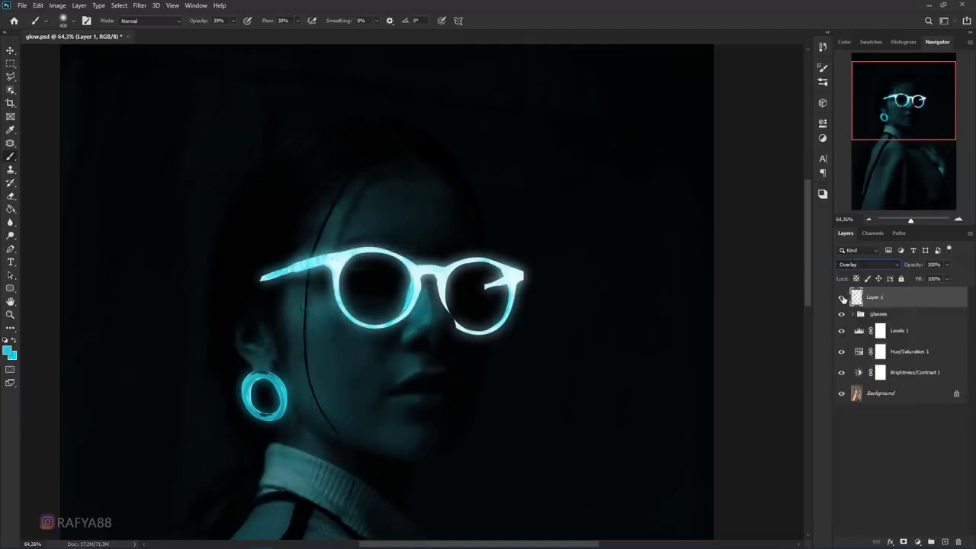
left_click(842, 297)
left_click(842, 298)
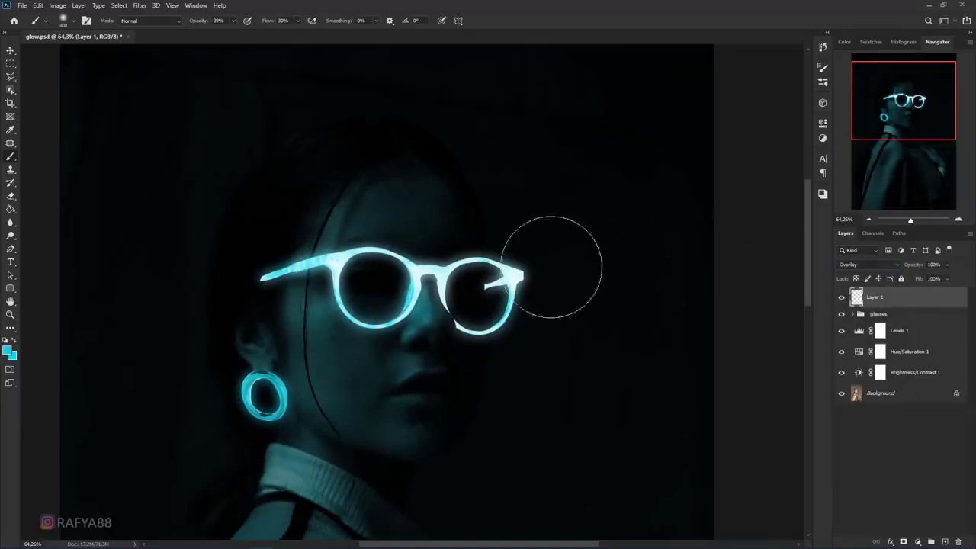
Examine the painted light across the whole portrait and up close, comparing it with Layer 1 hidden and shown.
left_click_drag(454, 290, 465, 183)
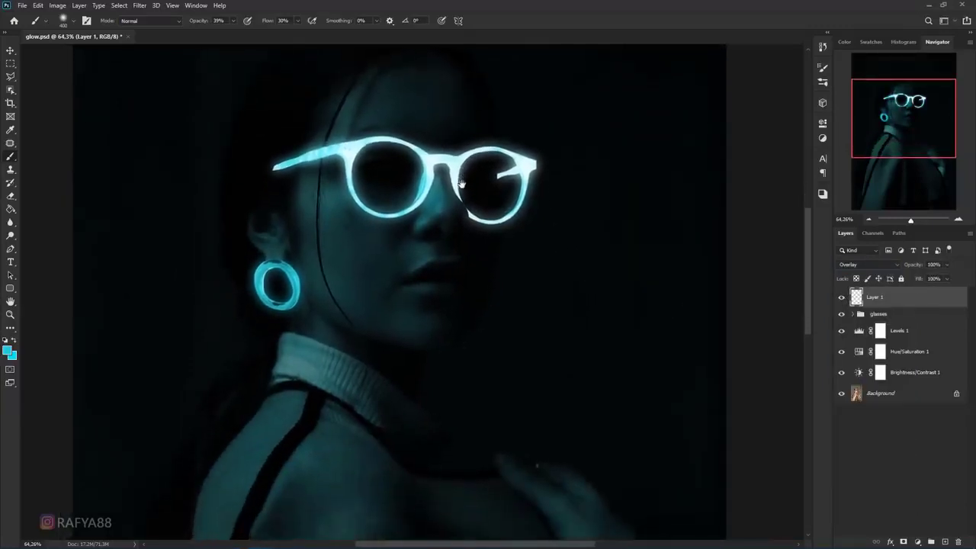
scroll(348, 185, "down", 1)
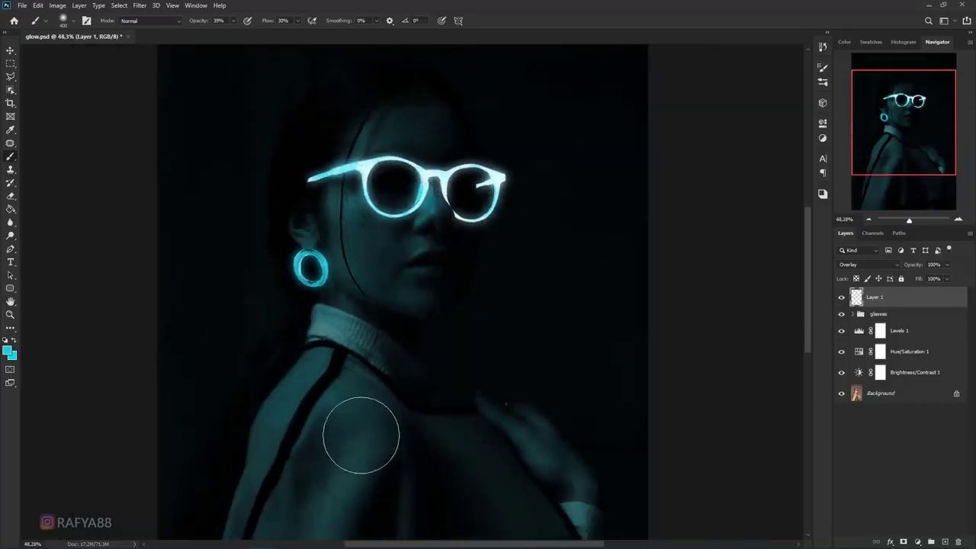
scroll(371, 398, "down", 2)
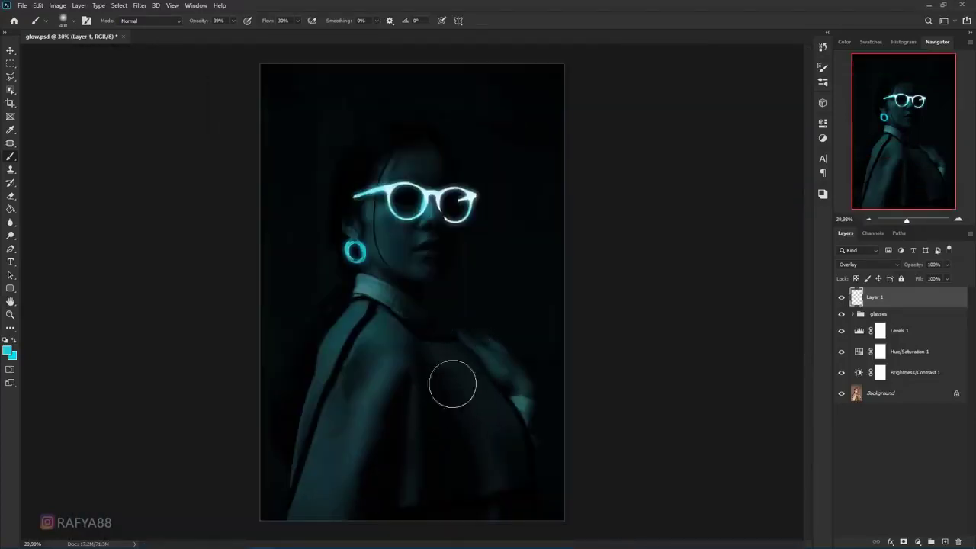
scroll(423, 176, "up", 1)
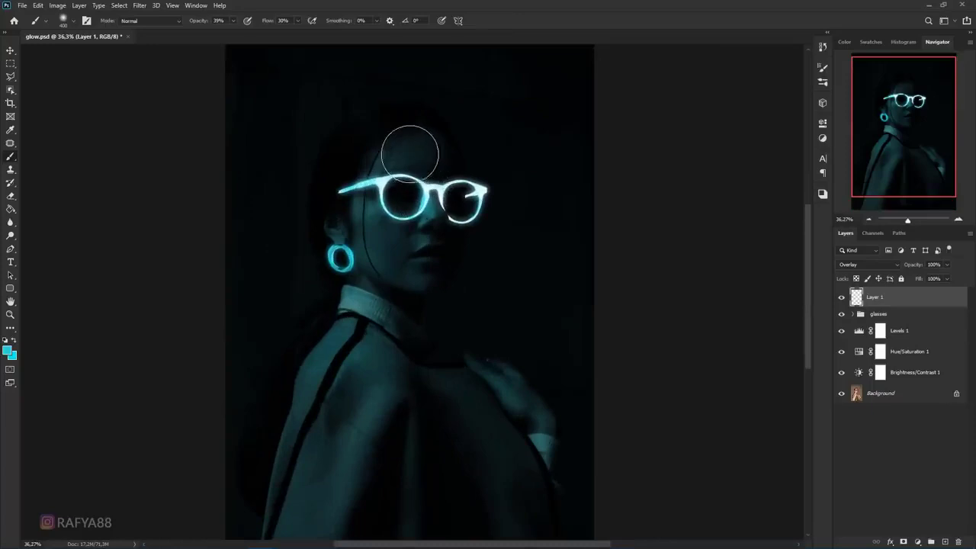
scroll(356, 229, "up", 1)
scroll(356, 228, "up", 2)
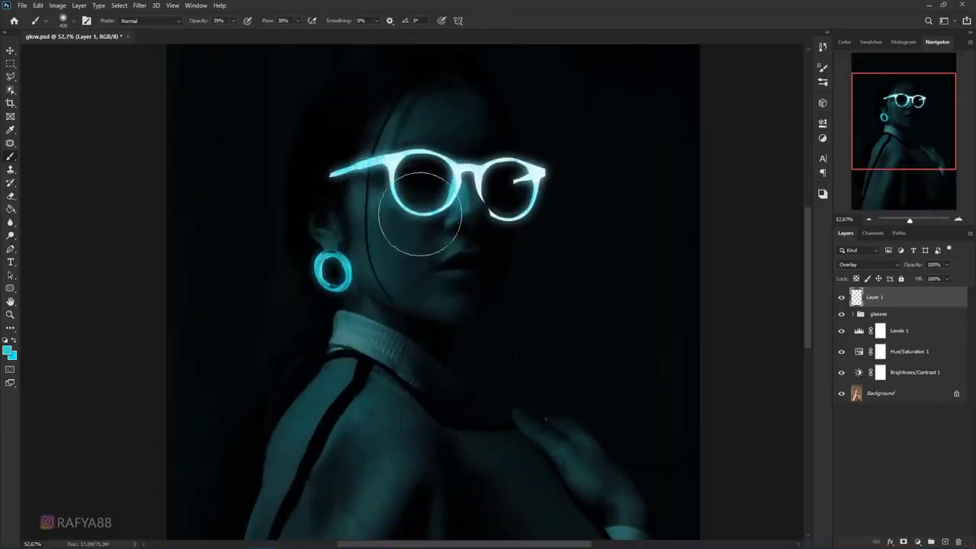
scroll(520, 203, "down", 3)
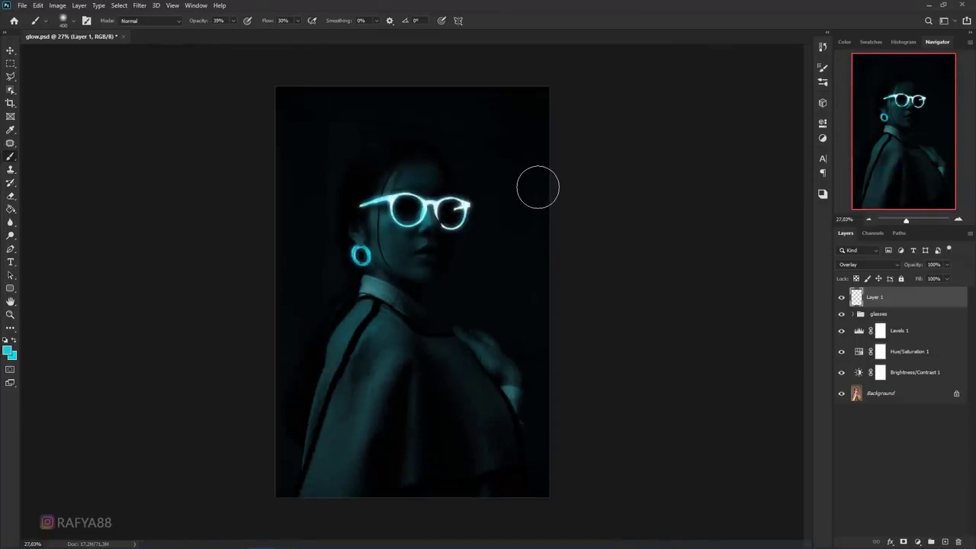
scroll(455, 145, "up", 3)
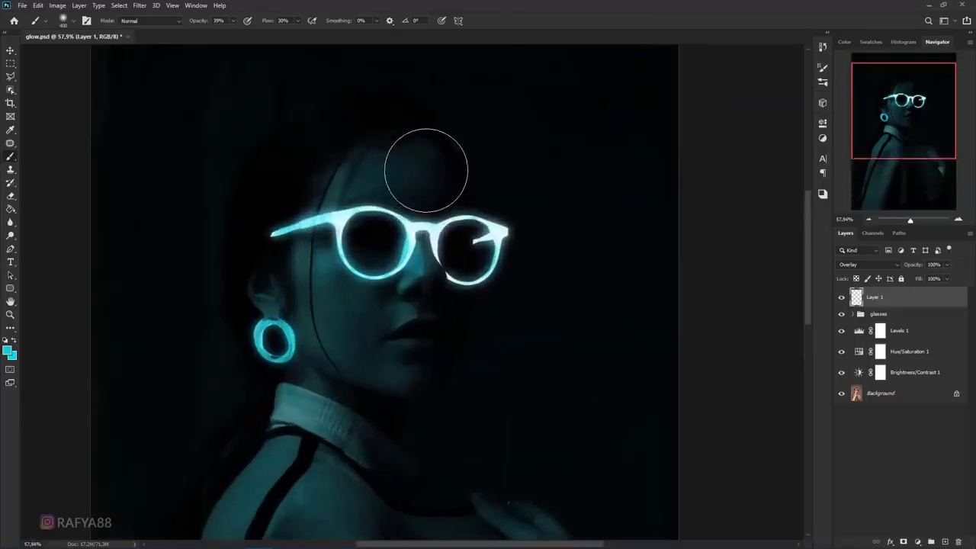
left_click(841, 298)
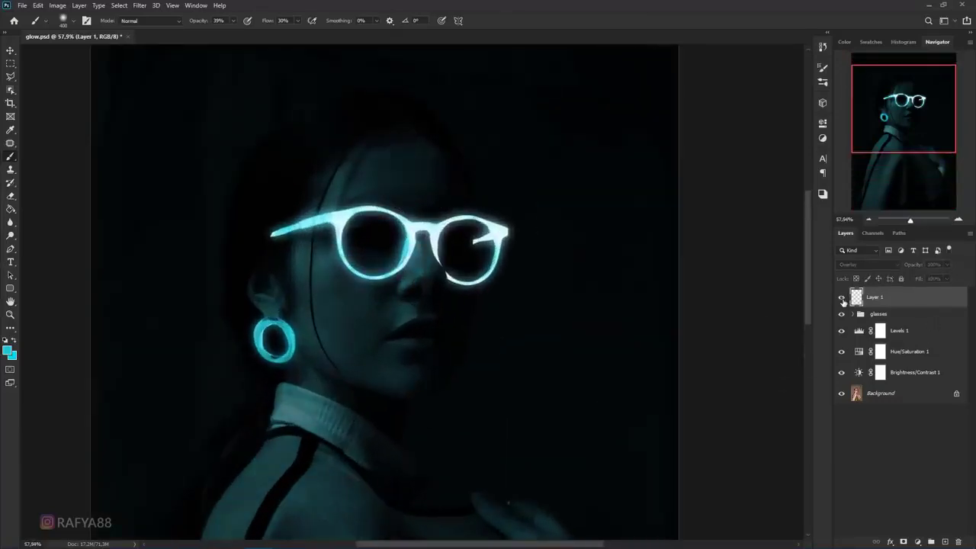
left_click(841, 297)
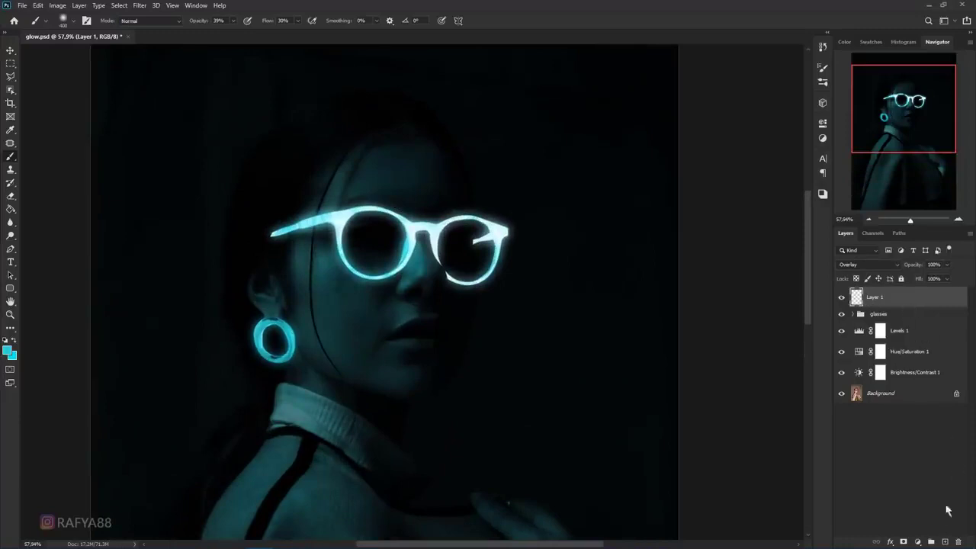
Create a new empty layer above Layer 1 and set its blend mode to Color Dodge.
left_click(945, 541)
scroll(349, 316, "up", 3)
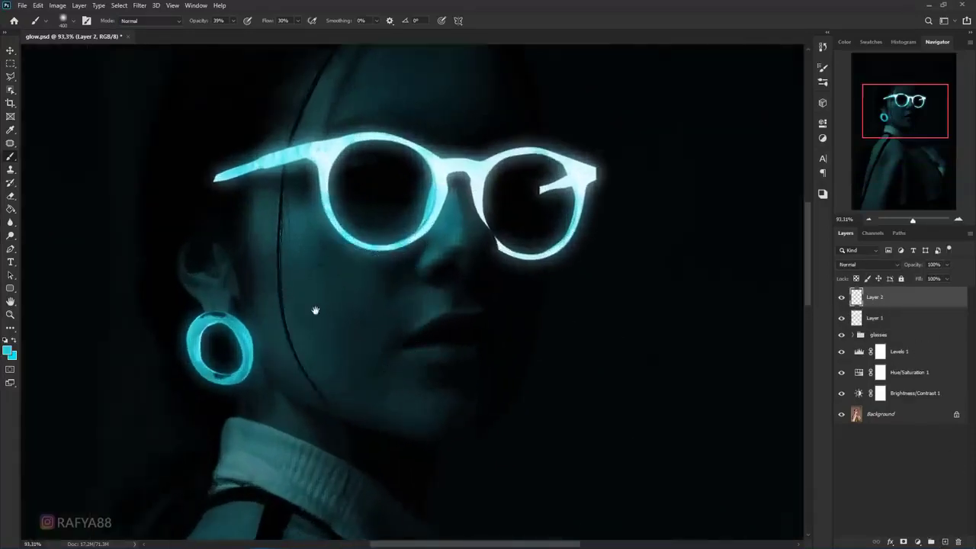
left_click_drag(316, 312, 385, 250)
left_click(868, 264)
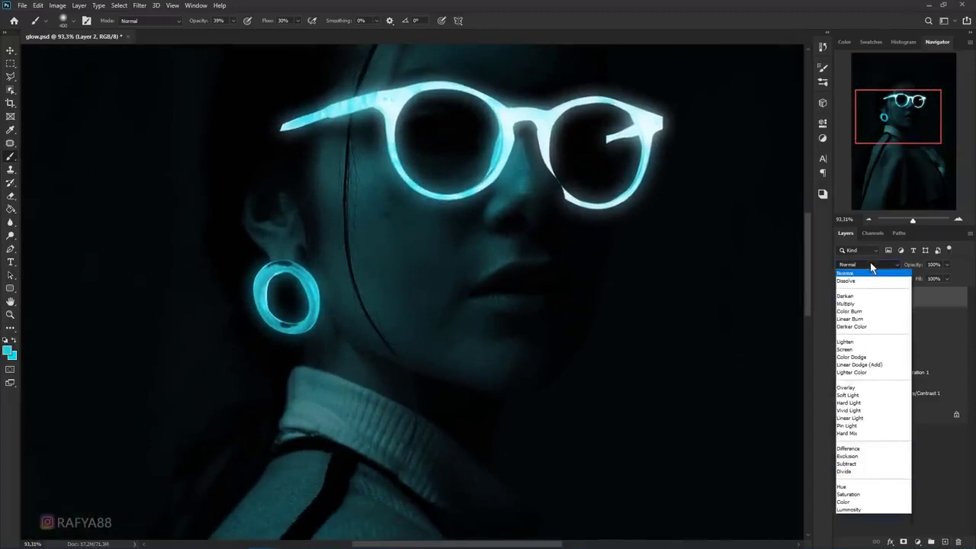
left_click(866, 357)
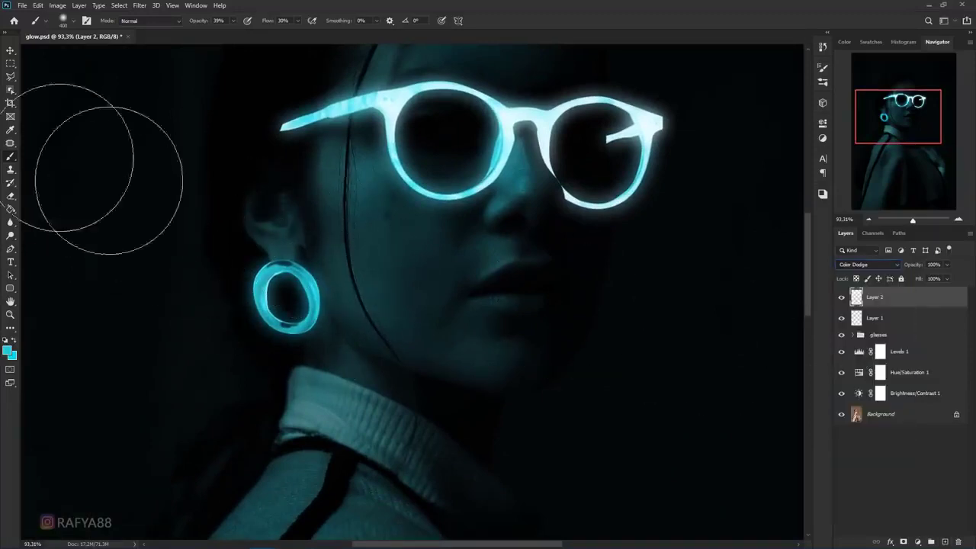
Paint a thin cyan rim light along the collar's upper and back edges with a small soft brush at 100% opacity.
right_click(236, 209)
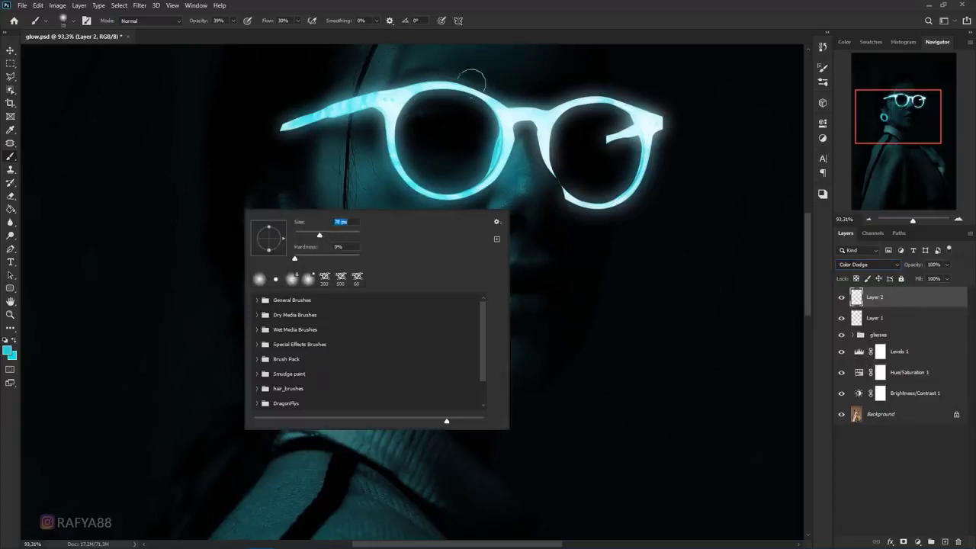
key("Return")
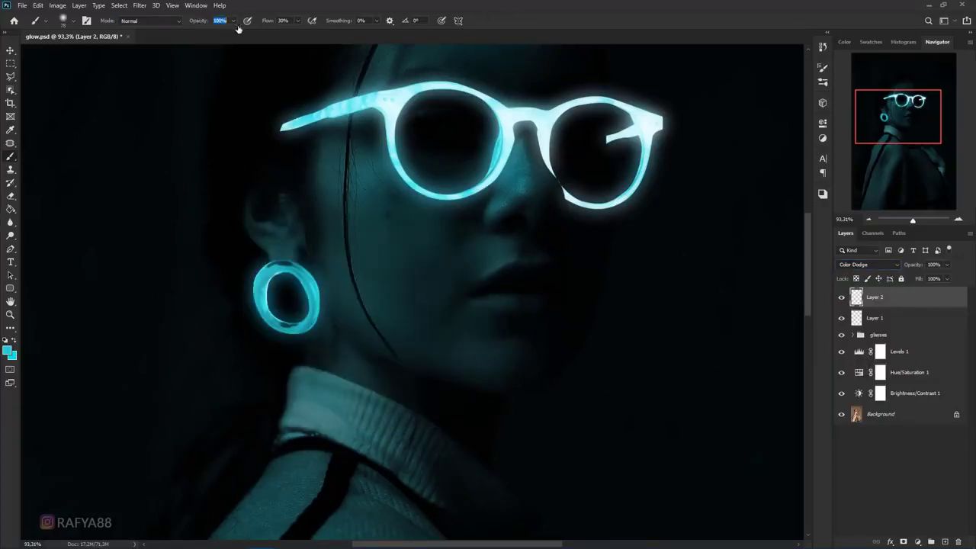
scroll(370, 348, "up", 2)
scroll(366, 348, "down", 1)
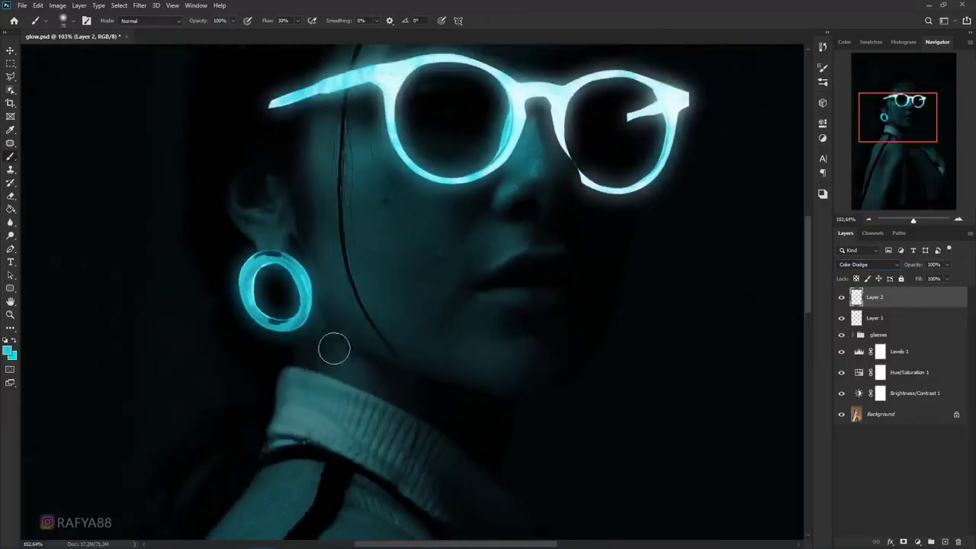
scroll(280, 381, "up", 3)
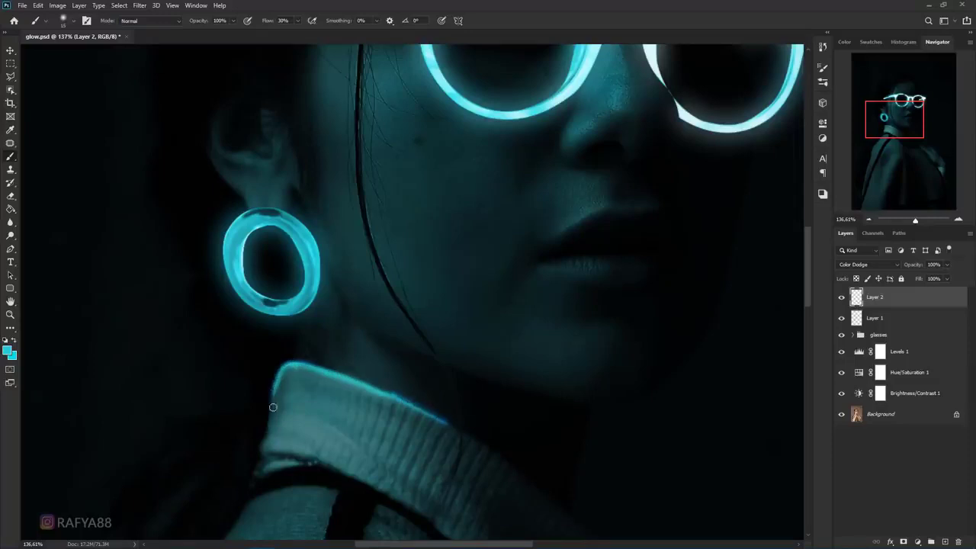
scroll(298, 374, "down", 5)
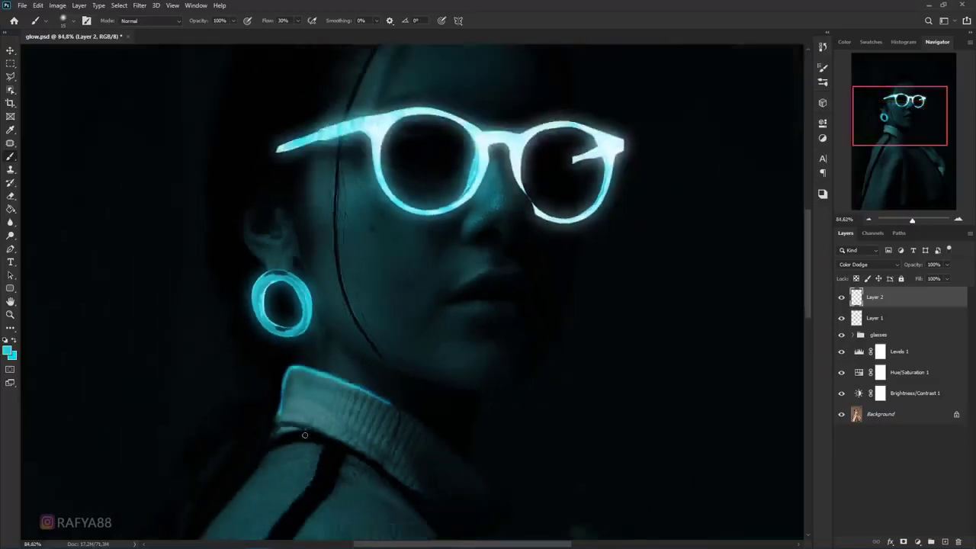
Paint a broader cyan highlight just inside the collar's upper edge with a soft brush at 30% flow.
scroll(331, 365, "up", 5)
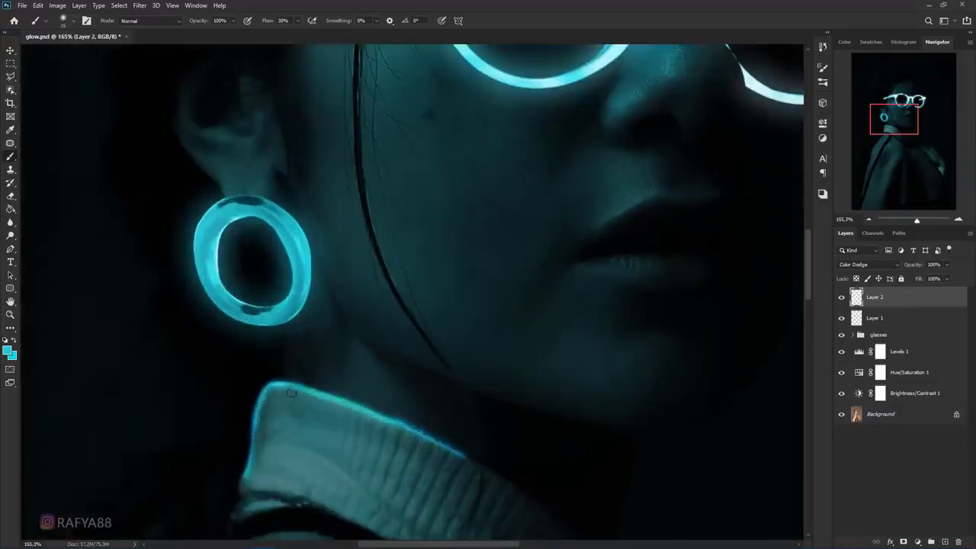
left_click_drag(269, 401, 349, 413)
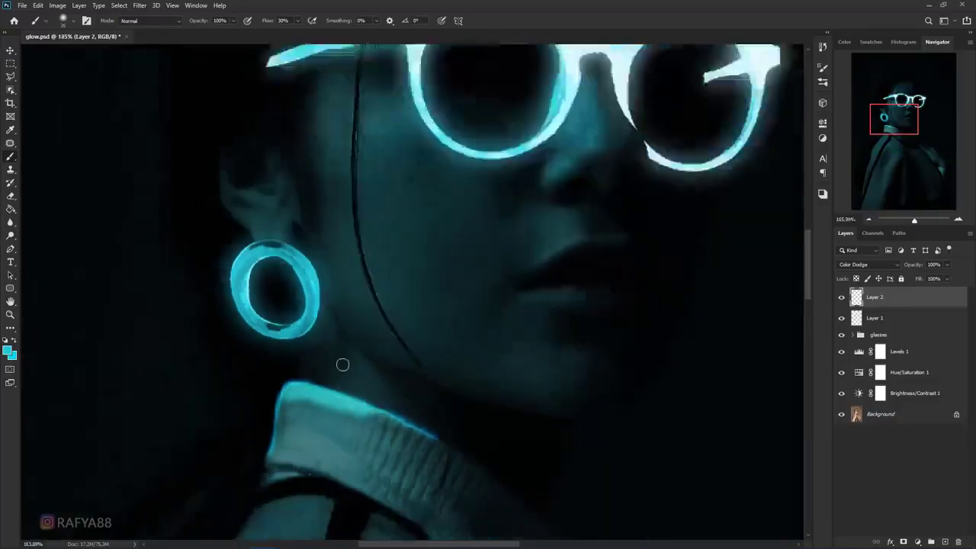
scroll(342, 365, "down", 5)
scroll(349, 355, "up", 2)
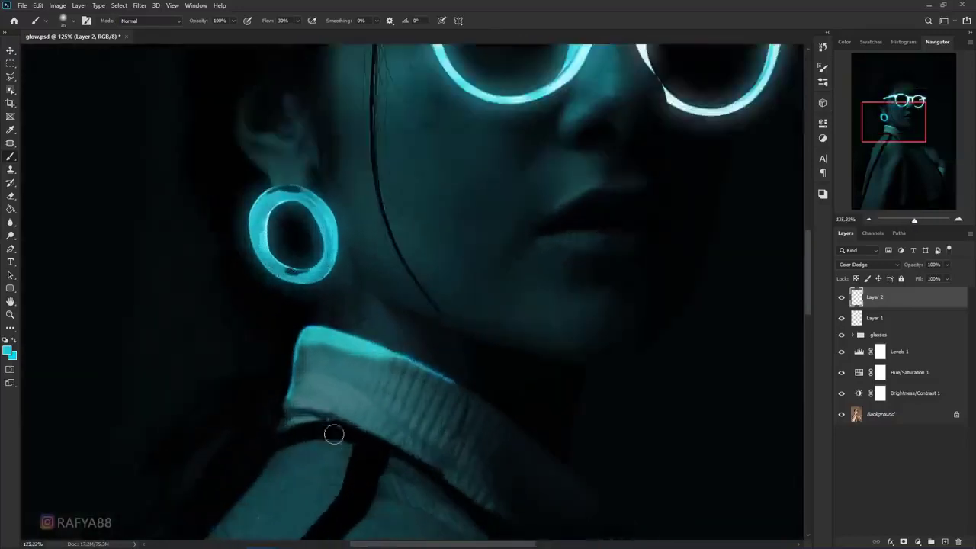
Paint a soft cyan glow along the jaw beside the hoop earring and thin highlights in the ear's inner folds.
scroll(333, 432, "down", 2)
scroll(382, 298, "up", 2)
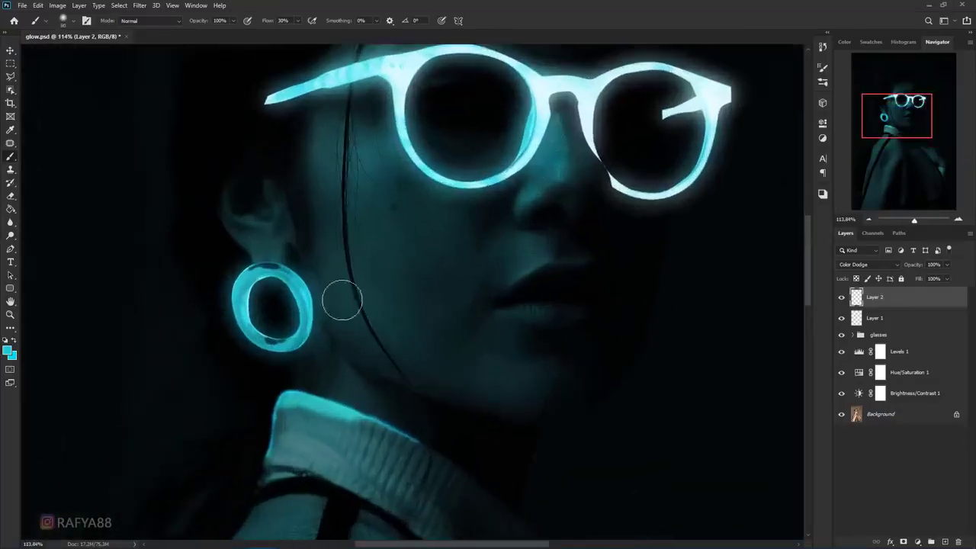
mouse_move(337, 261)
left_mouse_down()
mouse_move(376, 346)
mouse_move(400, 356)
mouse_move(350, 301)
mouse_move(318, 338)
left_mouse_up()
key("bracketleft")
key("bracketleft")
key("bracketleft")
key("bracketleft")
key("bracketleft")
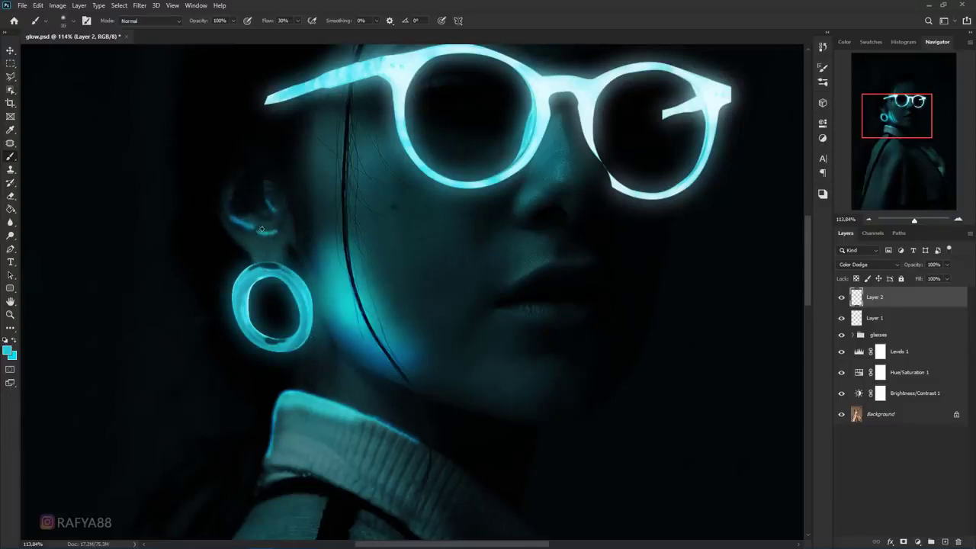
Paint cyan light on the side of the nose and a larger soft glow on the cheek beneath the glasses.
scroll(262, 233, "down", 4)
scroll(263, 238, "up", 3)
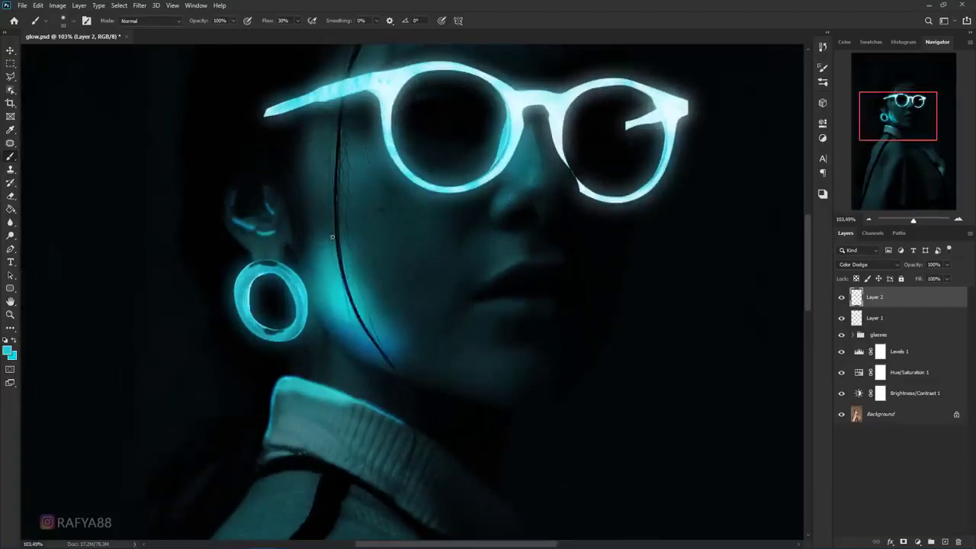
scroll(331, 238, "down", 3)
scroll(472, 196, "up", 5)
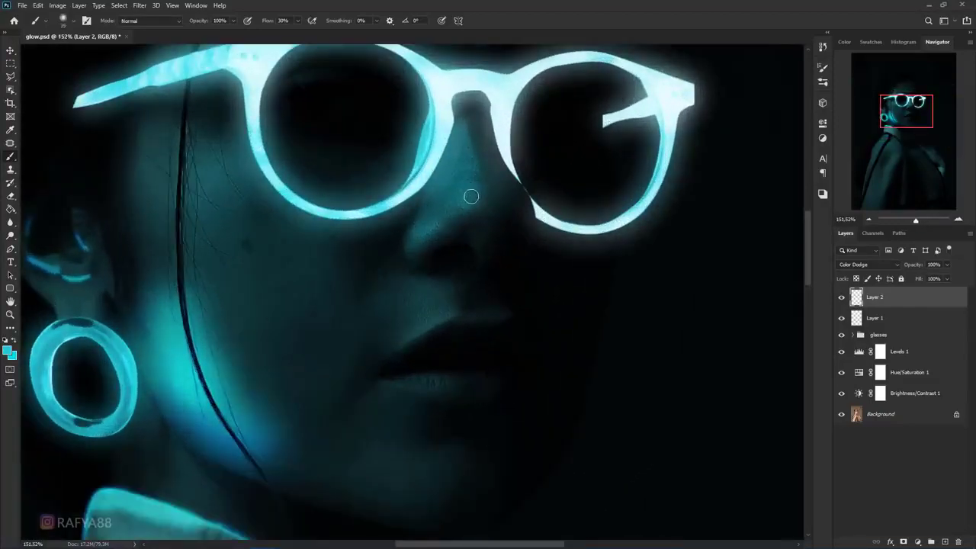
mouse_move(470, 194)
left_mouse_down()
mouse_move(432, 225)
mouse_move(472, 168)
mouse_move(424, 195)
left_mouse_up()
scroll(424, 195, "down", 2)
key("bracketright")
key("bracketright")
key("bracketright")
mouse_move(344, 220)
left_mouse_down()
mouse_move(289, 206)
mouse_move(347, 238)
left_mouse_up()
scroll(347, 238, "down", 2)
key("bracketleft")
key("bracketleft")
key("bracketleft")
scroll(405, 267, "up", 2)
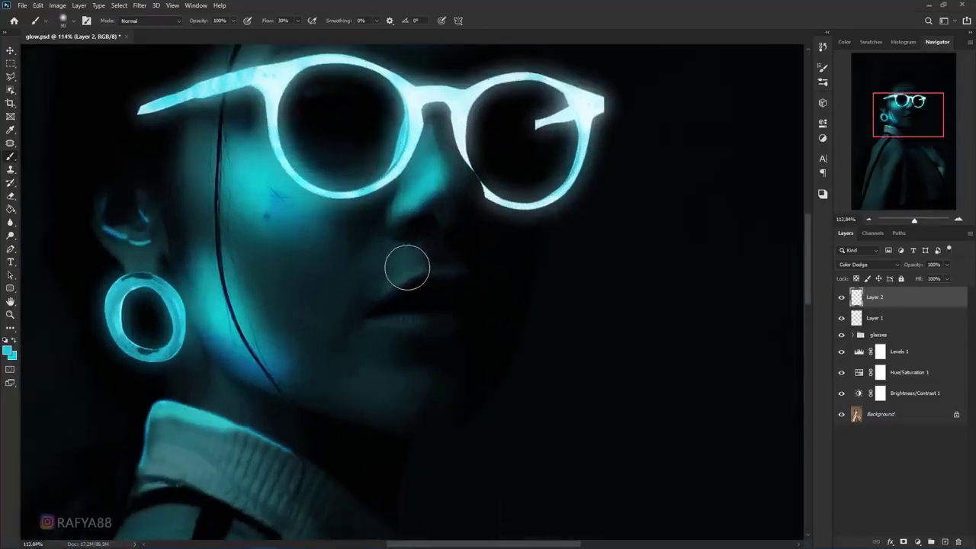
Paint a thin cyan highlight along the upper lip's edge and a small one on the lower lip.
scroll(415, 276, "up", 2)
key("bracketleft")
key("bracketleft")
key("bracketleft")
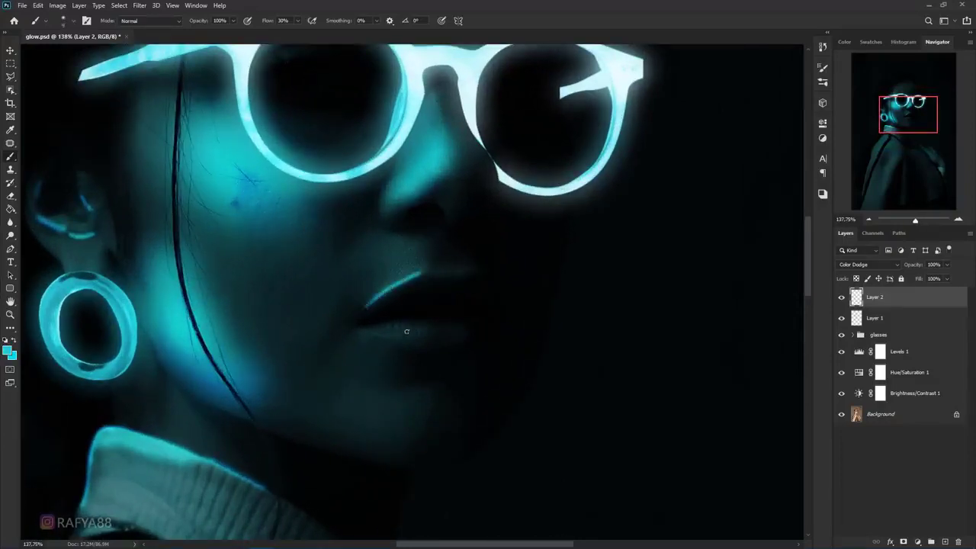
left_click_drag(405, 336, 377, 331)
scroll(412, 286, "down", 5)
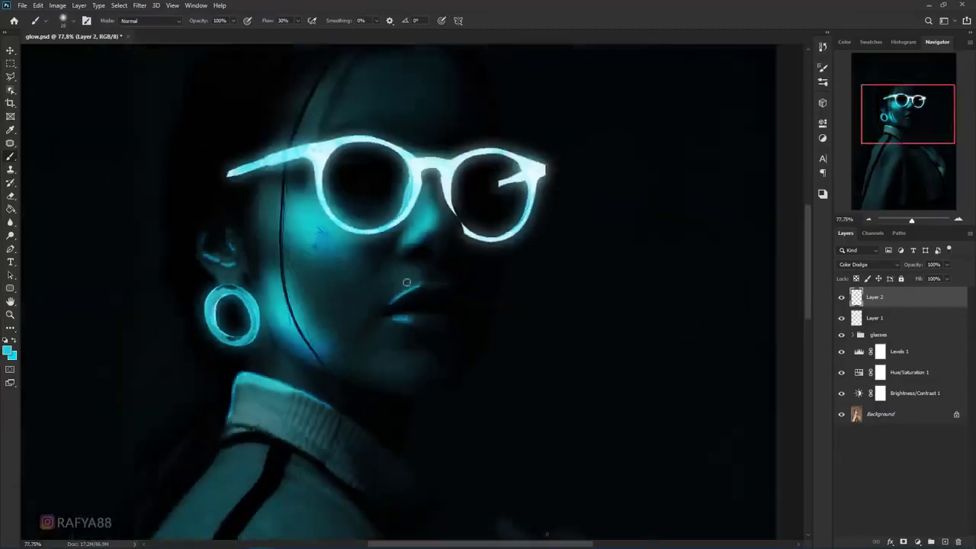
Paint a thin cyan rim along the ear's outer edge, undoing the unwanted stroke near the earlobe.
scroll(409, 284, "down", 1)
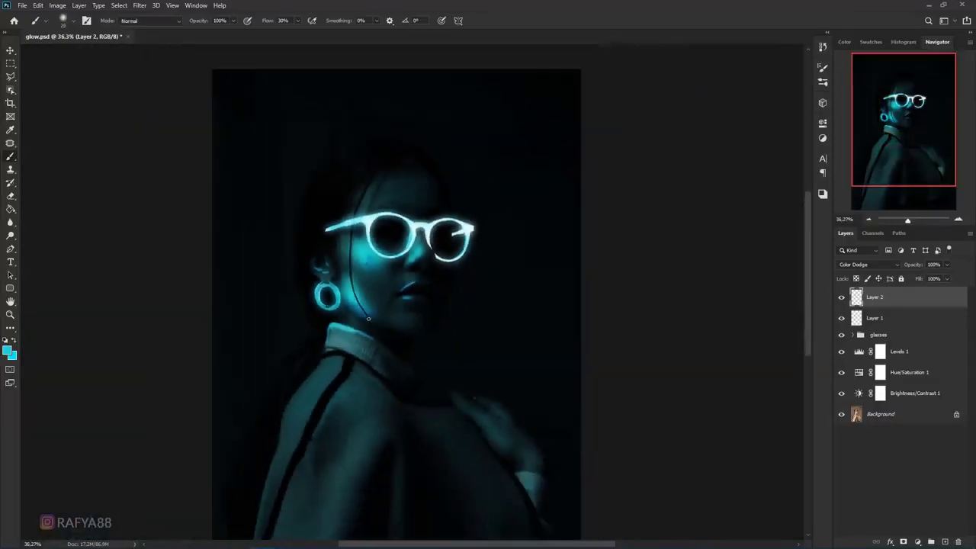
scroll(368, 318, "up", 3)
scroll(287, 184, "up", 1)
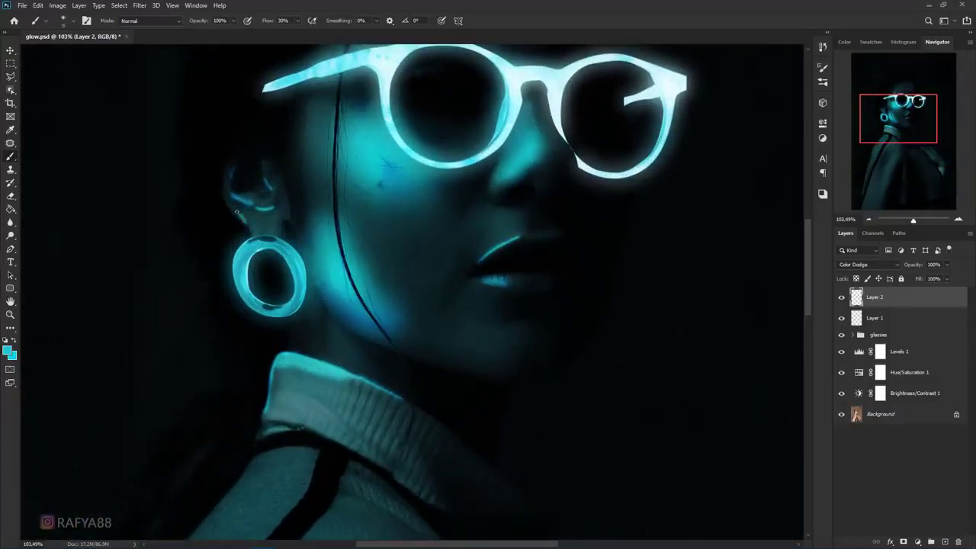
key("ctrl+z")
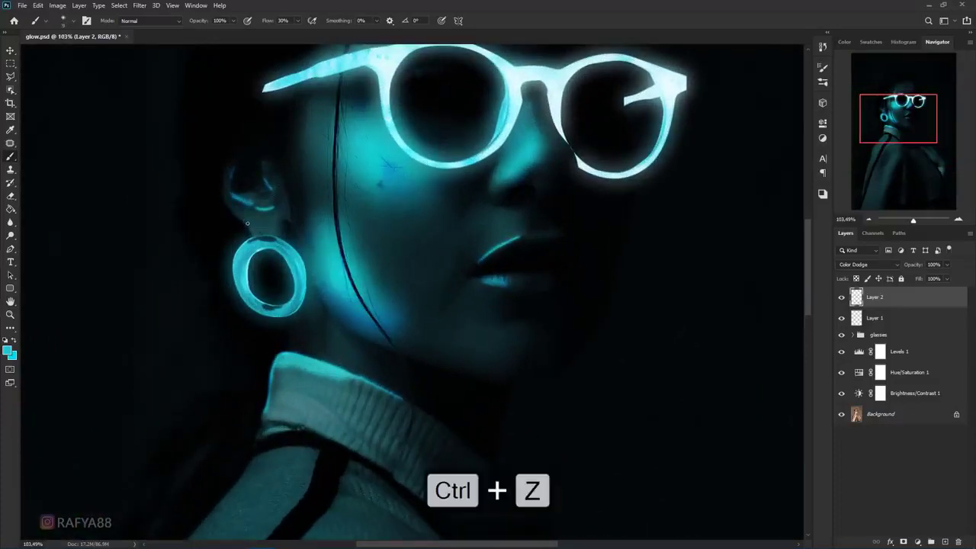
scroll(329, 199, "down", 2)
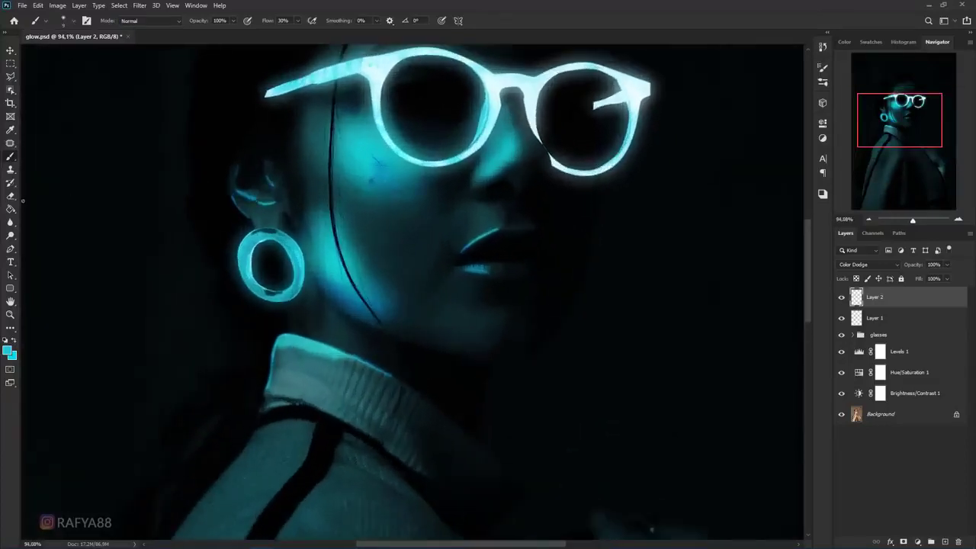
Fade the painted glow on the jaw beside the earring using a large soft Eraser at 33% opacity.
left_click_drag(11, 195, 38, 191)
scroll(342, 234, "up", 1)
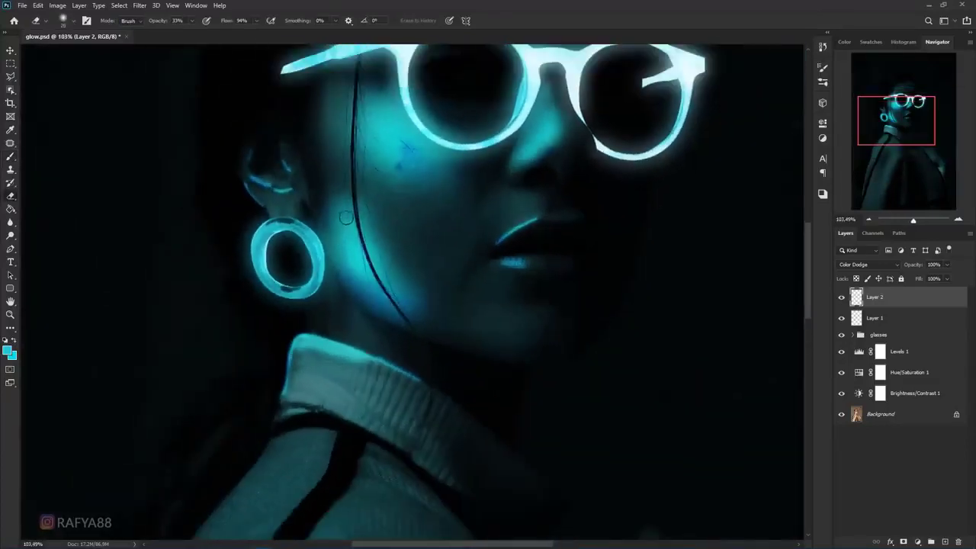
key("bracketright")
key("bracketright")
key("bracketright")
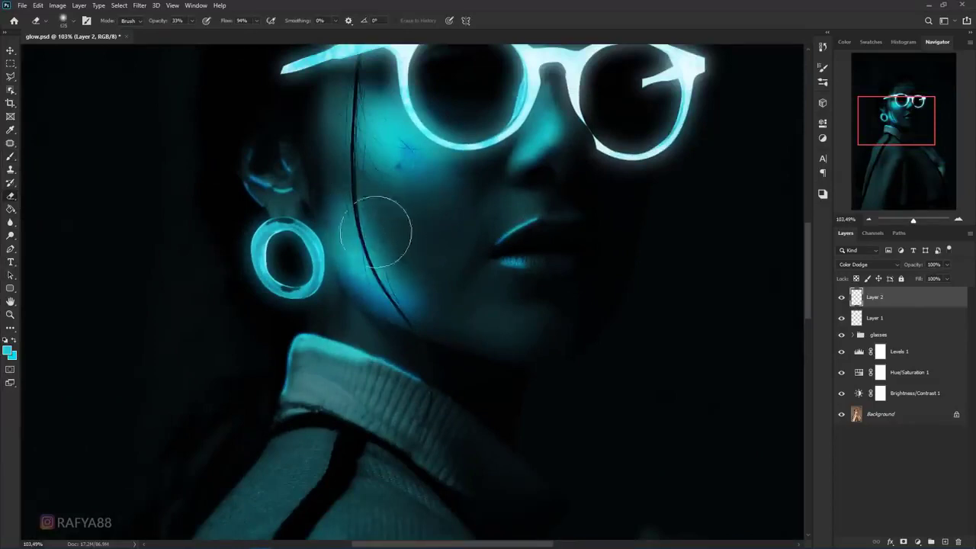
mouse_move(402, 266)
left_mouse_down()
mouse_move(349, 205)
mouse_move(376, 253)
mouse_move(422, 285)
mouse_move(396, 260)
mouse_move(448, 321)
left_mouse_up()
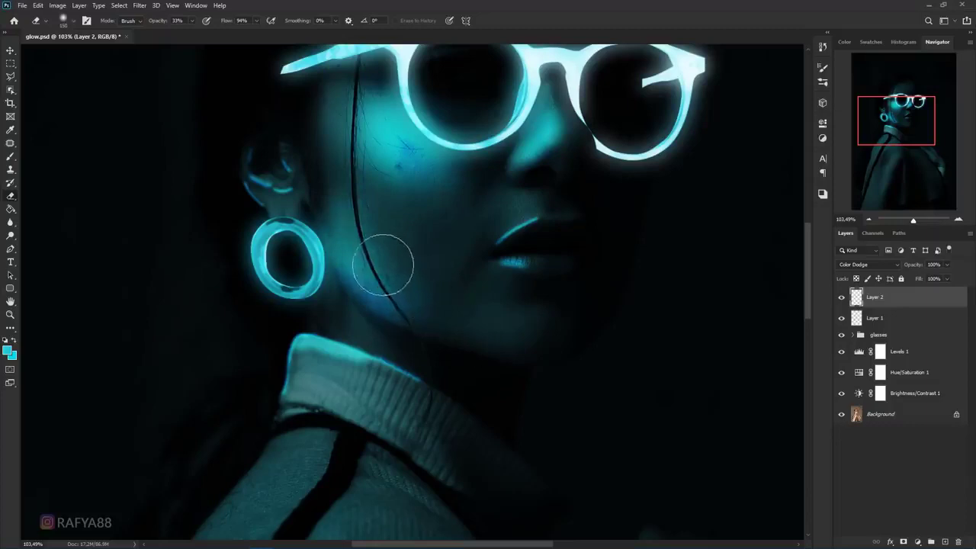
Soften the bright cheek glow beneath the glasses with the Eraser enlarged to size 200.
scroll(387, 204, "down", 2)
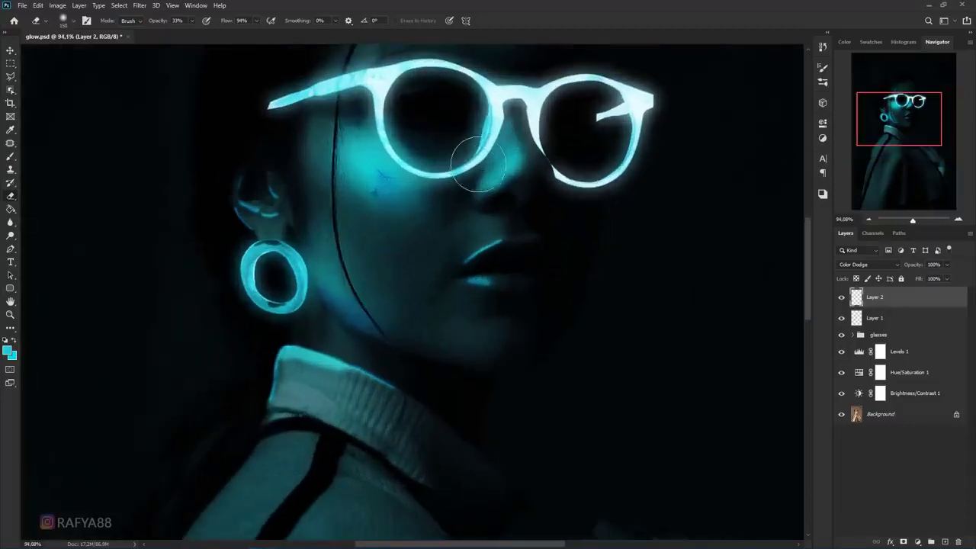
key("bracketright")
key("bracketright")
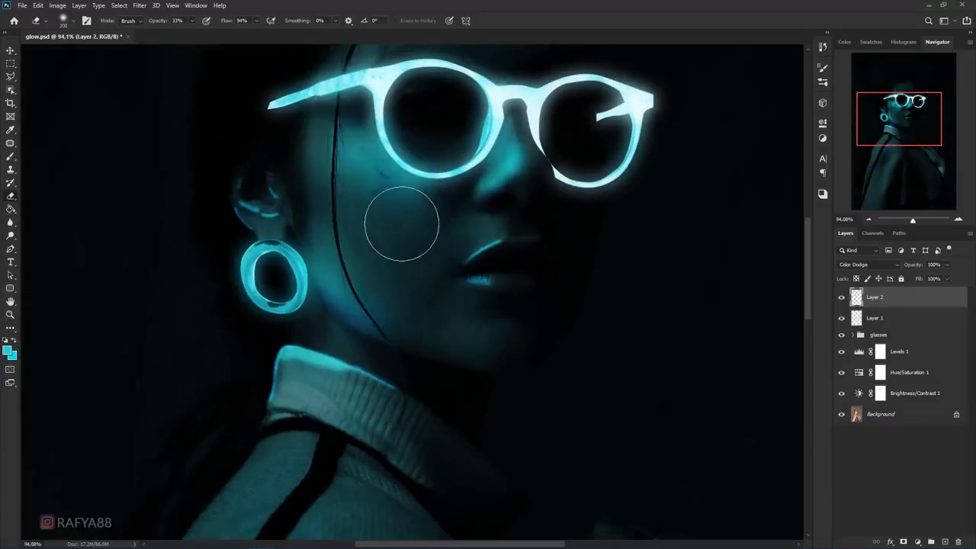
Fade the cyan rim light along the collar's upper and back edges with the soft Eraser.
scroll(404, 219, "down", 3)
scroll(412, 224, "up", 2)
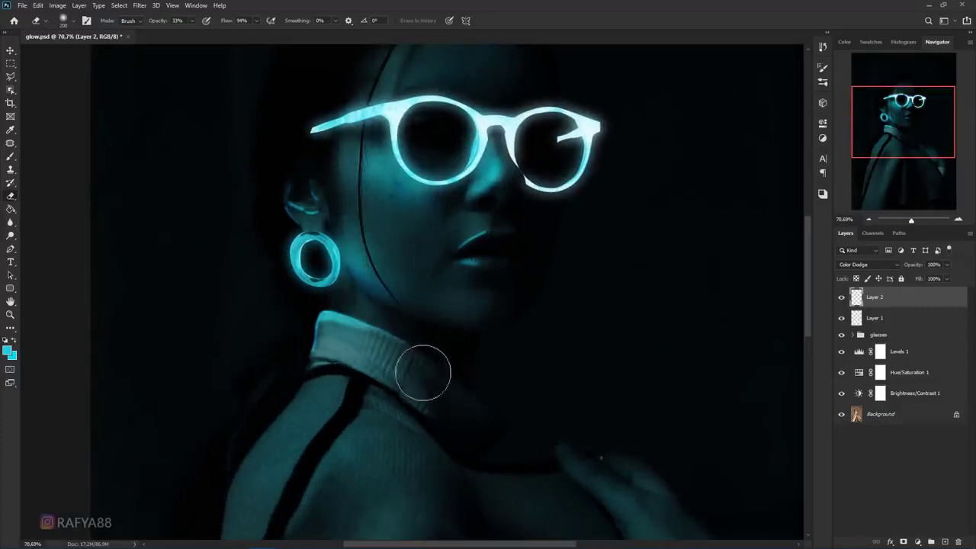
scroll(394, 366, "up", 2)
key("bracketleft")
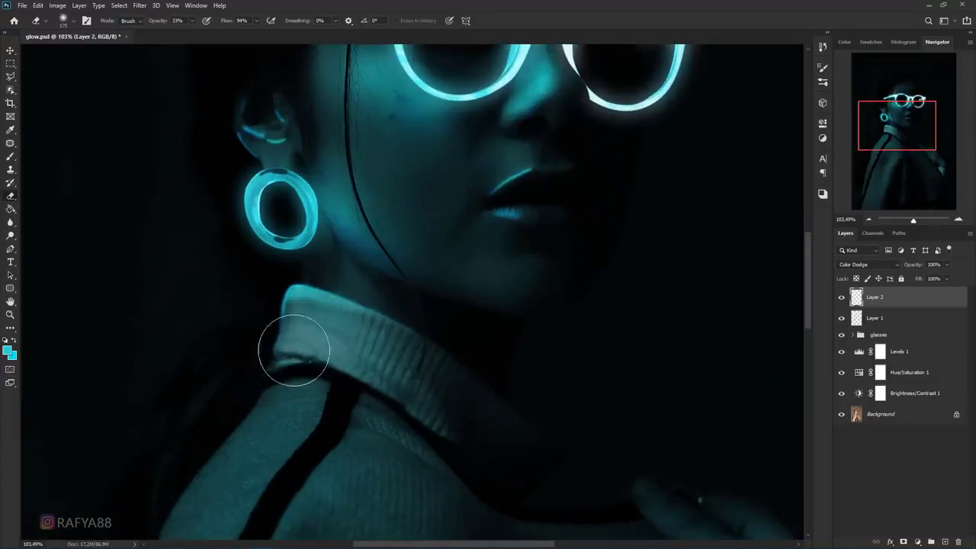
scroll(346, 358, "down", 2)
Erase the painted highlights on the ear lightly with a smaller soft Eraser.
scroll(305, 219, "up", 3)
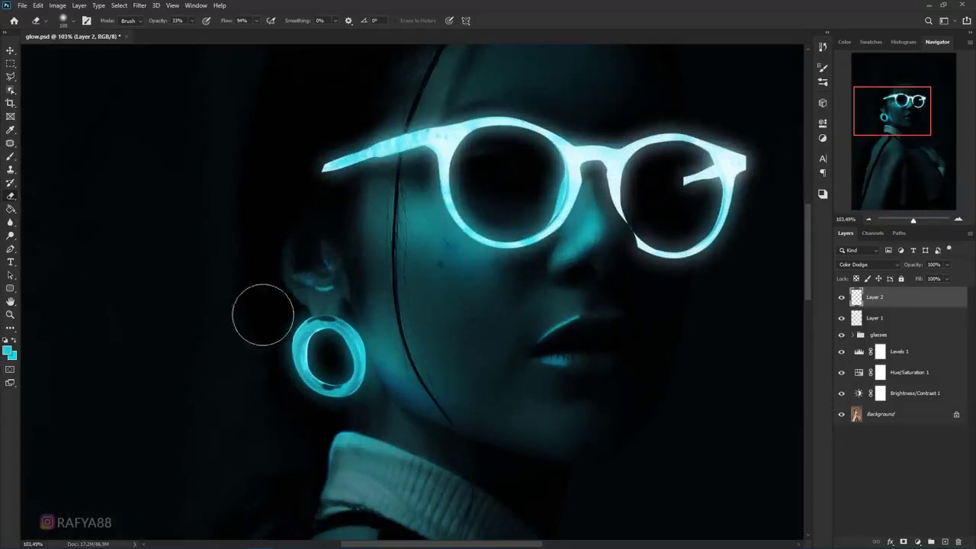
key("bracketleft")
mouse_move(301, 239)
left_mouse_down()
mouse_move(338, 275)
mouse_move(347, 259)
mouse_move(312, 283)
left_mouse_up()
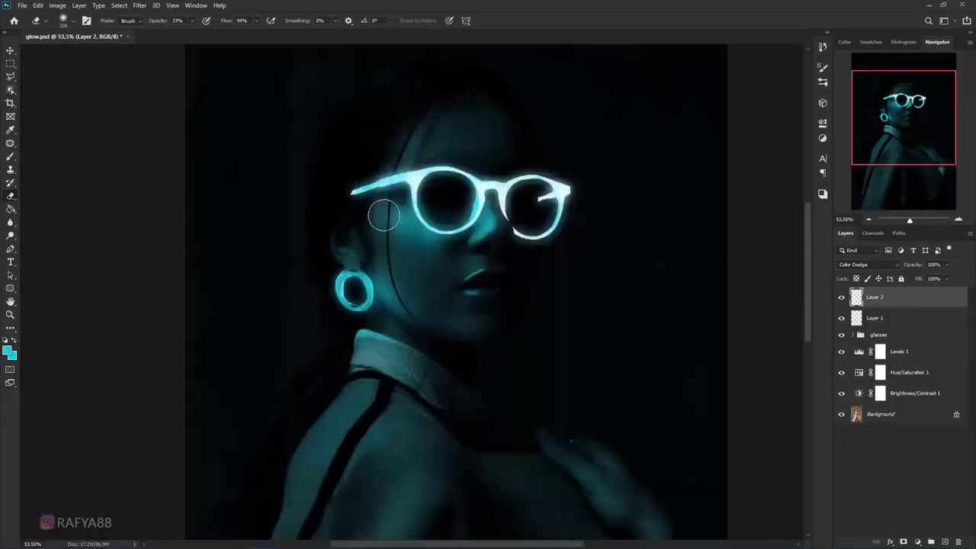
scroll(381, 214, "down", 4)
Check the softened face light up close and compare the portrait with Layer 2 hidden and shown.
scroll(365, 201, "up", 2)
scroll(386, 224, "up", 2)
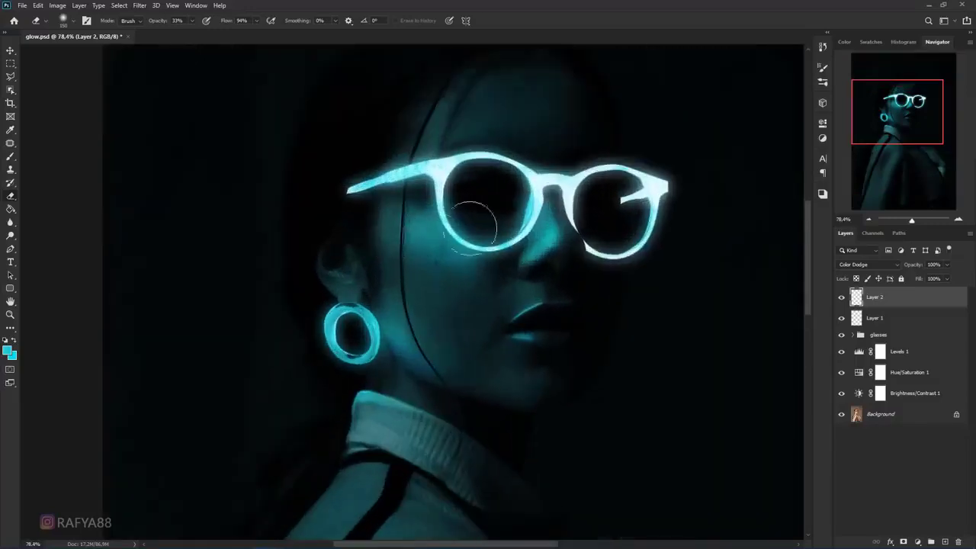
key("bracketright")
key("bracketright")
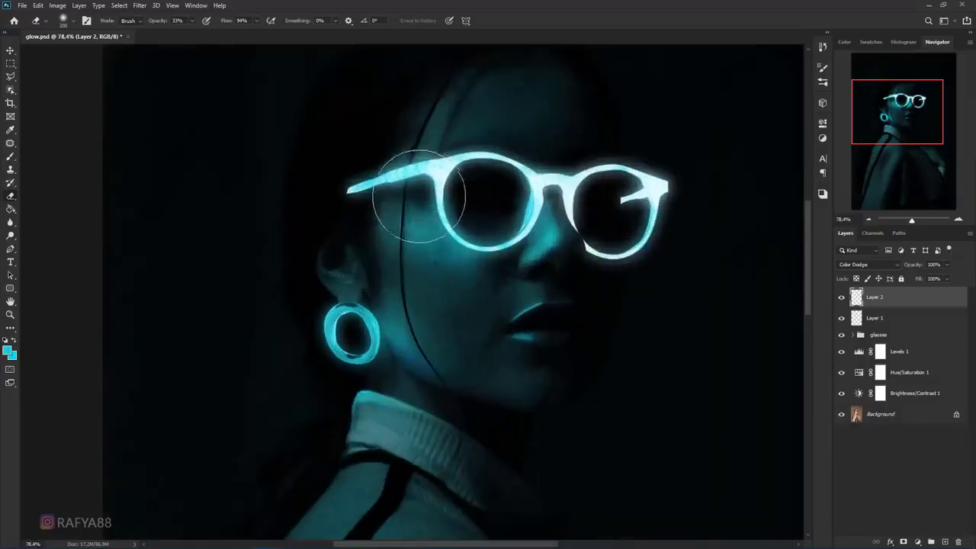
scroll(405, 247, "down", 2)
left_click(842, 297)
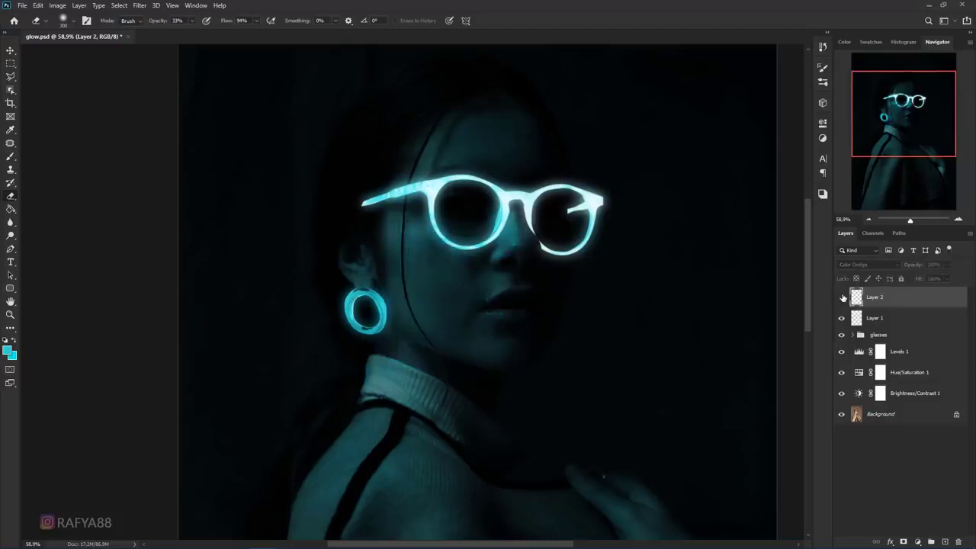
left_click(842, 298)
Tone down the cyan highlights on the upper and lower lips with a small soft Eraser at 33% opacity.
scroll(584, 229, "up", 4)
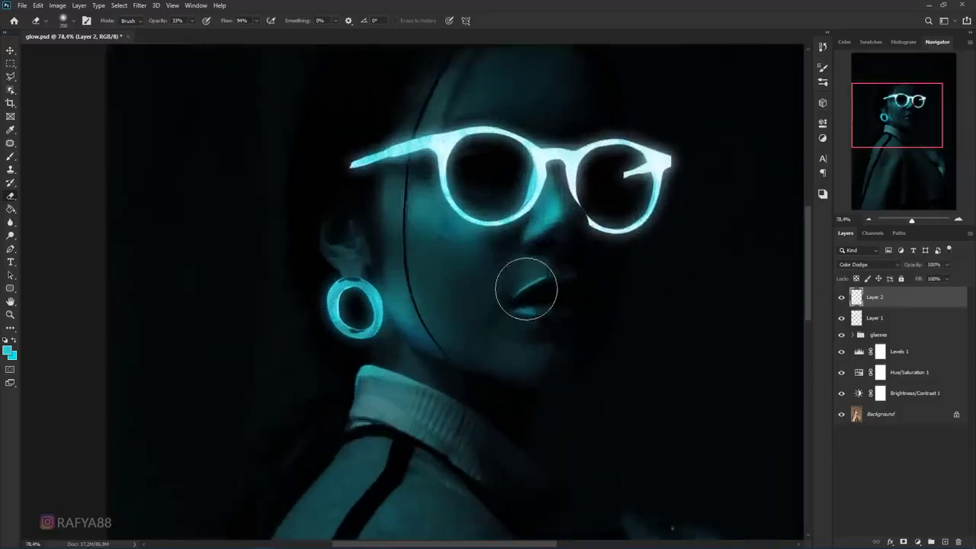
scroll(552, 277, "up", 2)
key("bracketleft")
key("bracketleft")
key("bracketleft")
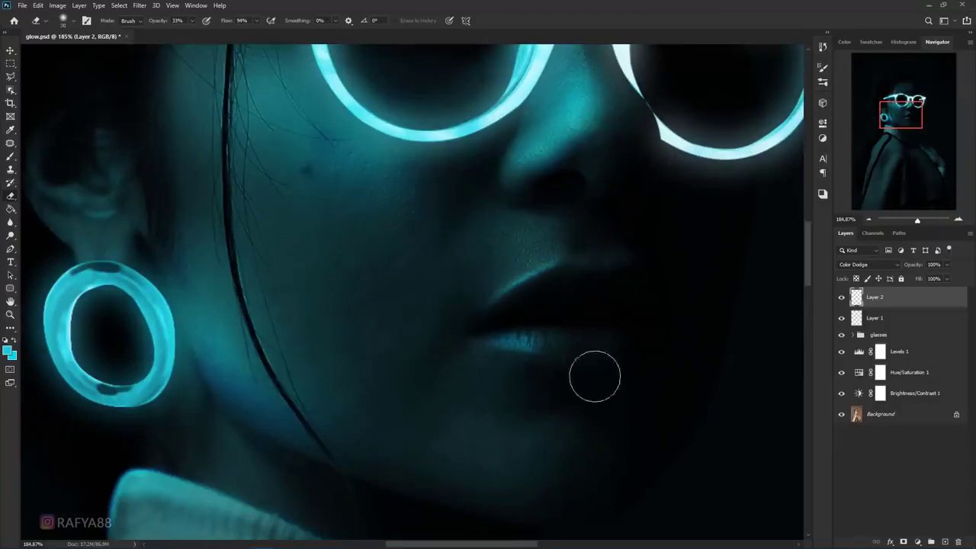
scroll(535, 254, "down", 3)
Examine the finished light painting across the whole portrait and up close, comparing it with Layer 2 hidden and shown.
scroll(535, 254, "down", 5)
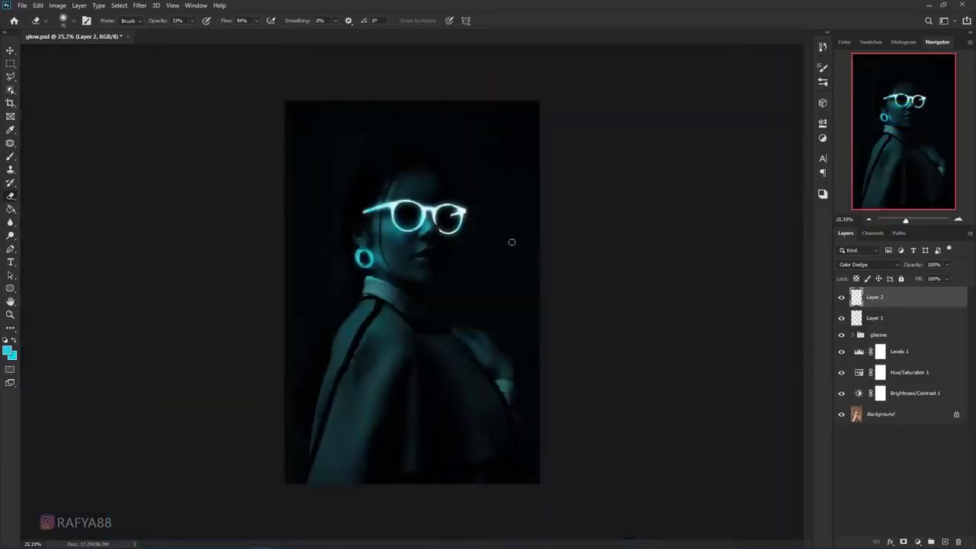
scroll(418, 234, "up", 1)
scroll(404, 255, "up", 3)
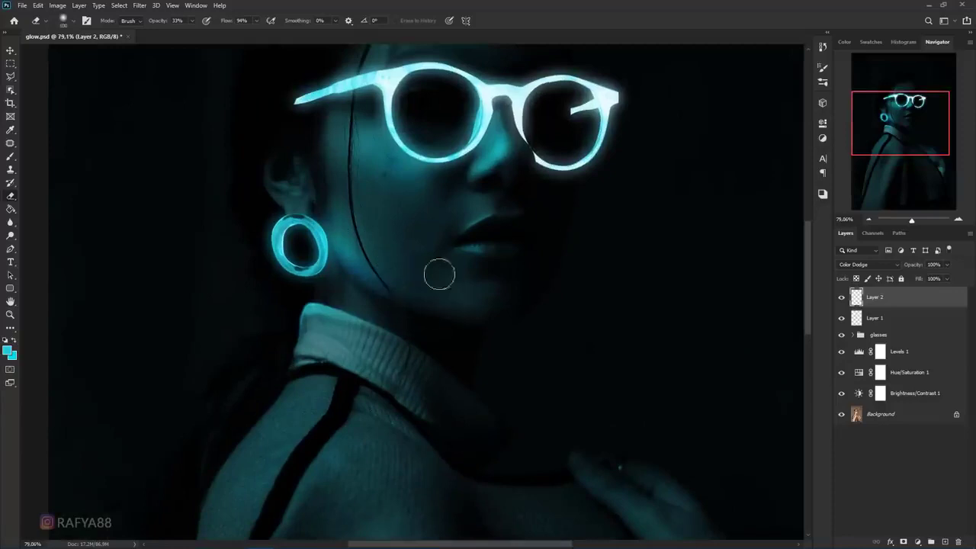
scroll(431, 259, "down", 3)
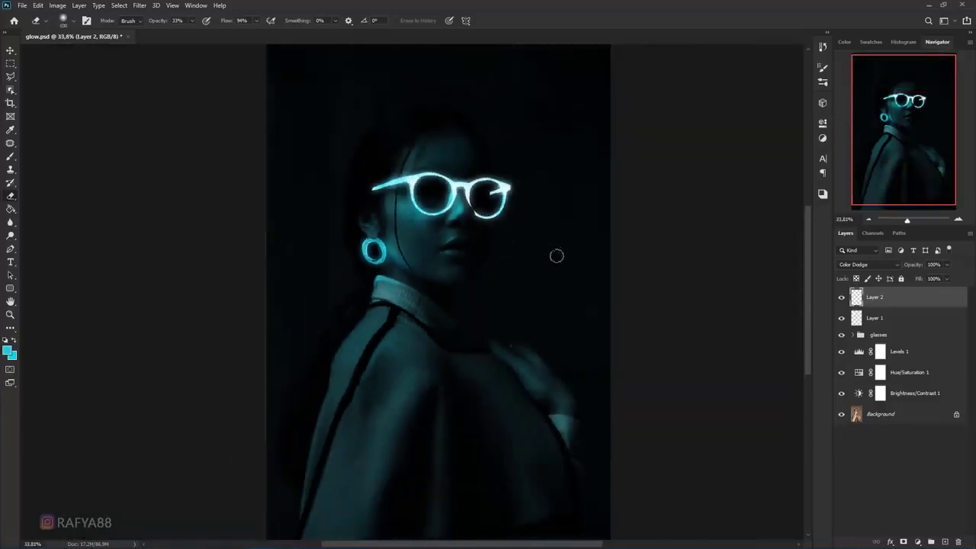
left_click(841, 297)
left_click(840, 297)
scroll(592, 226, "down", 1)
scroll(391, 234, "up", 3)
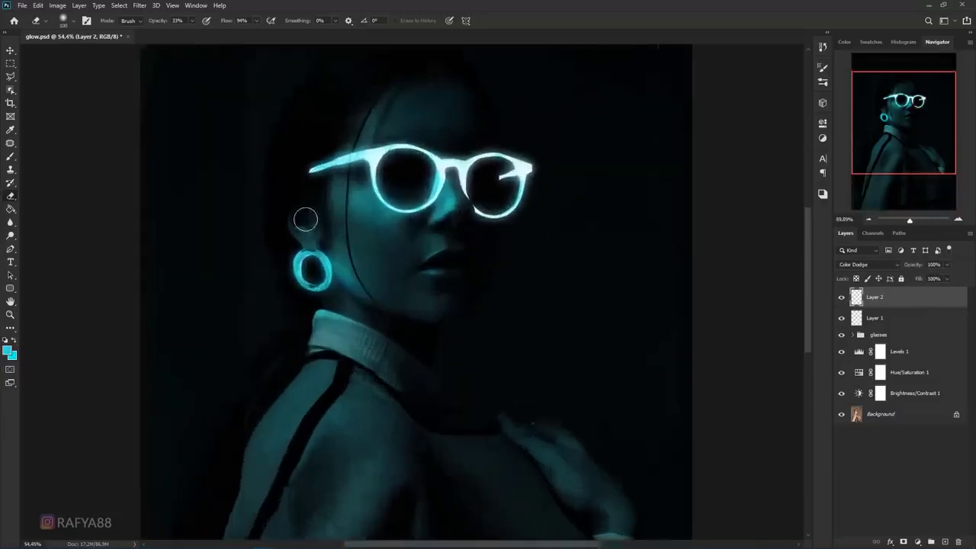
scroll(492, 214, "down", 2)
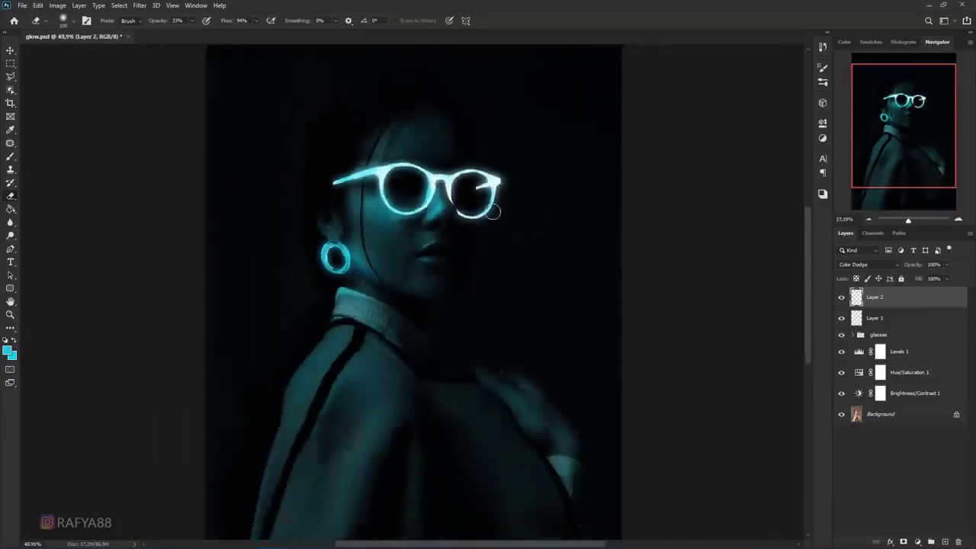
scroll(491, 212, "down", 1)
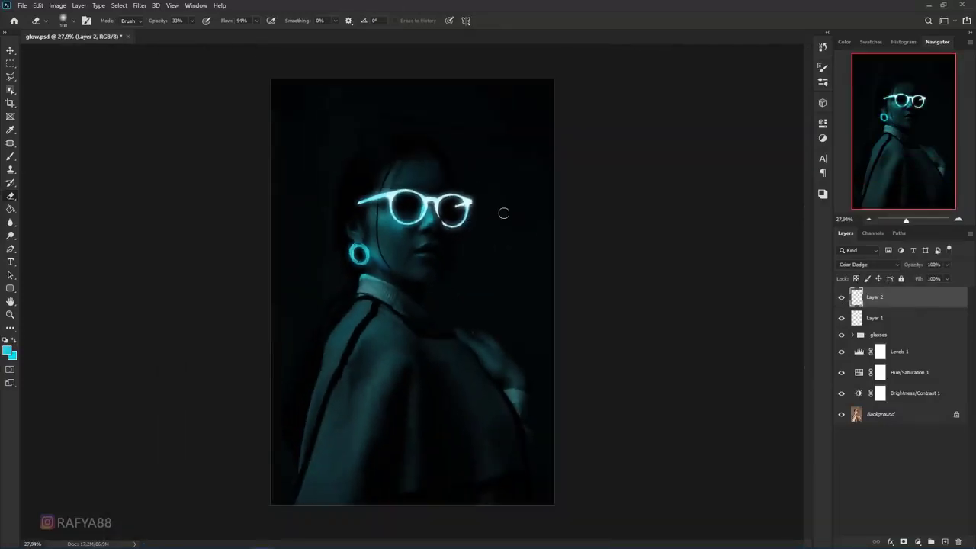
scroll(503, 211, "up", 1)
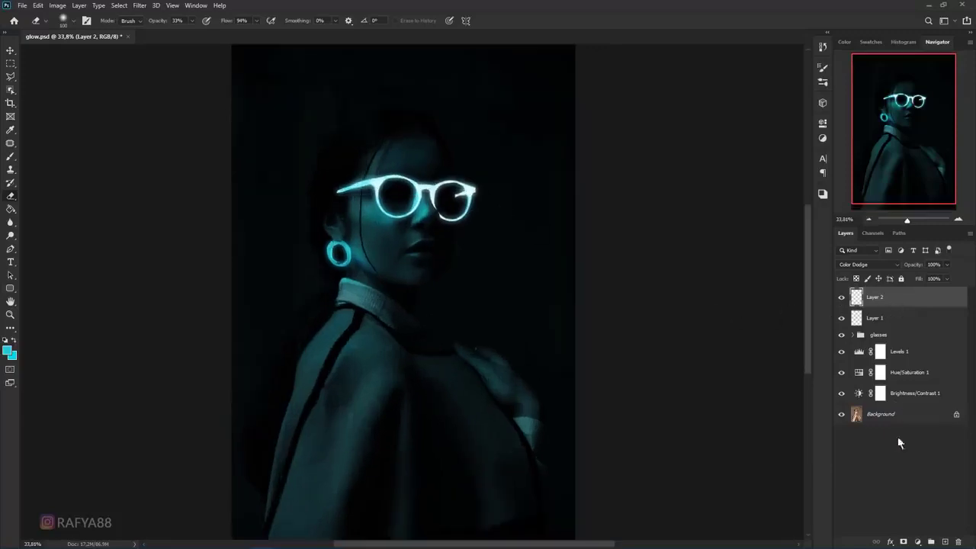
Add a Hue/Saturation adjustment layer above Layer 2 with Colorize on, hue 203 and saturation 51, to tint the portrait blue.
left_click(916, 541)
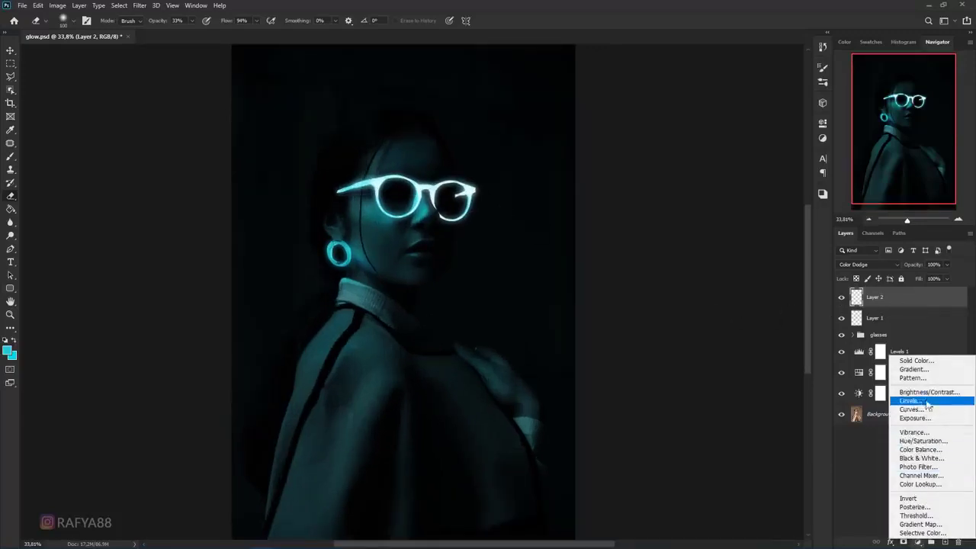
left_click(923, 441)
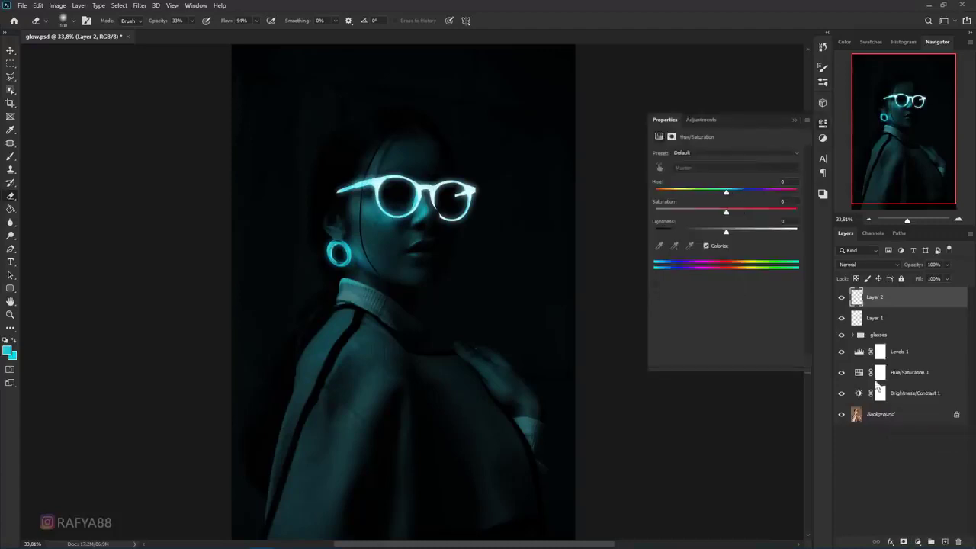
left_click(705, 245)
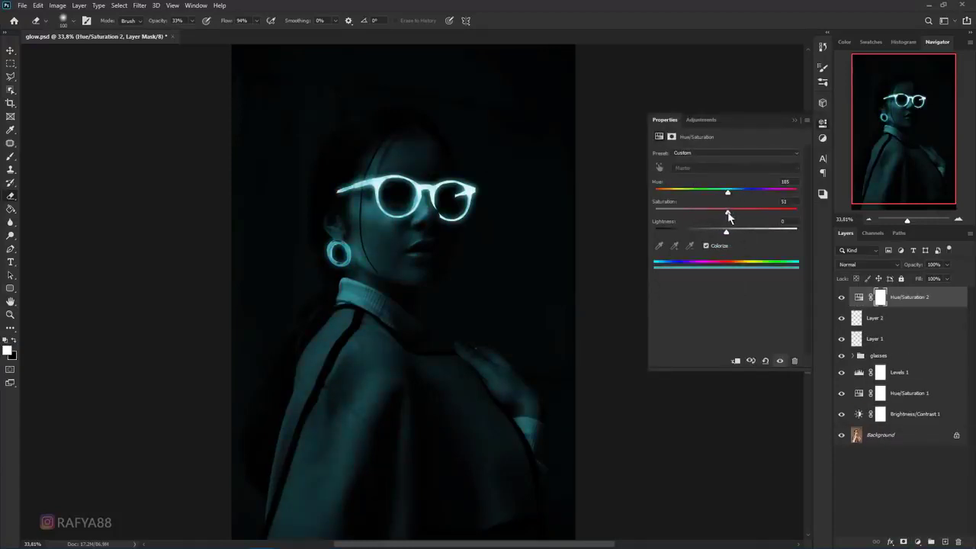
left_click_drag(733, 192, 736, 198)
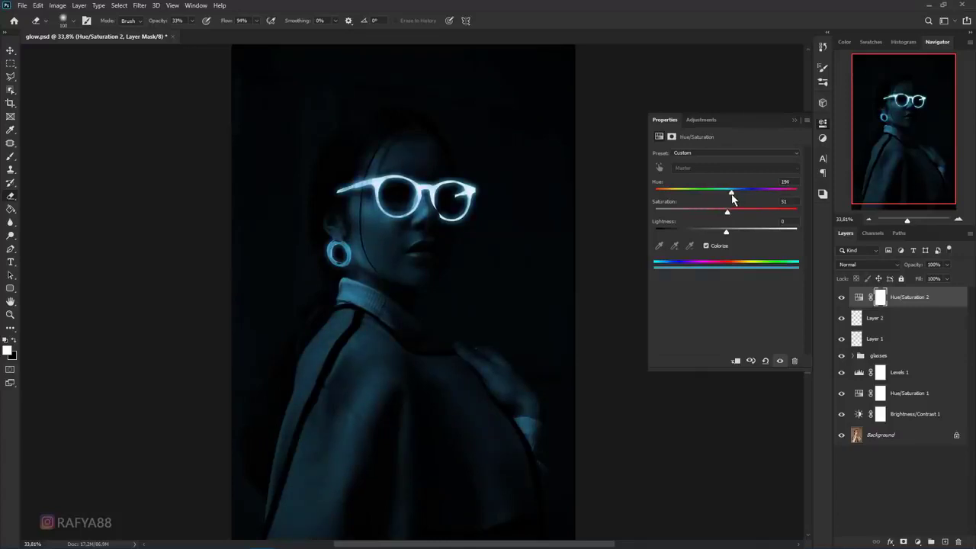
mouse_move(732, 198)
left_mouse_down()
mouse_move(797, 196)
mouse_move(644, 194)
mouse_move(794, 197)
mouse_move(749, 199)
left_mouse_up()
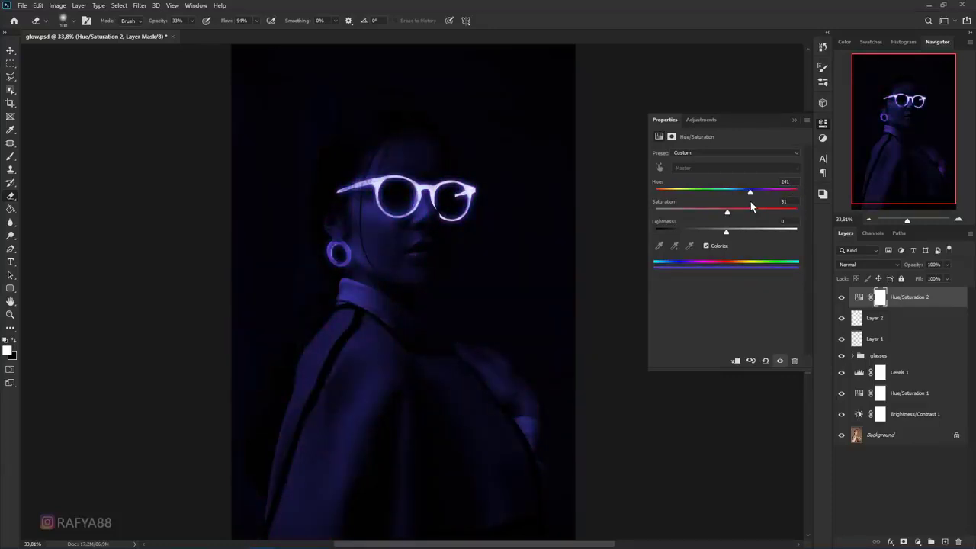
left_click_drag(749, 199, 732, 198)
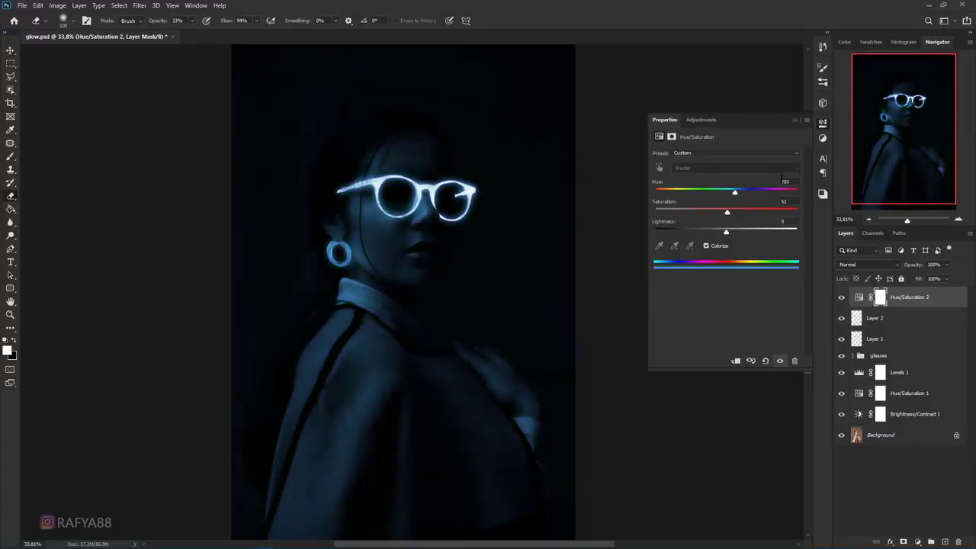
left_click(793, 120)
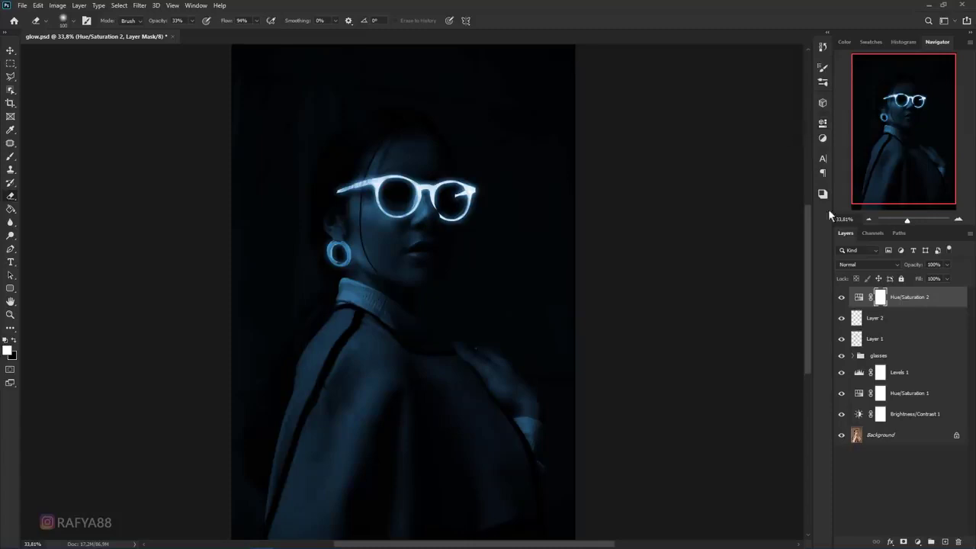
Add a Curves adjustment layer on top with an S-shaped RGB curve, raising the highlights from input 162 to output 196 and lowering the shadows.
left_click(917, 542)
left_click(931, 406)
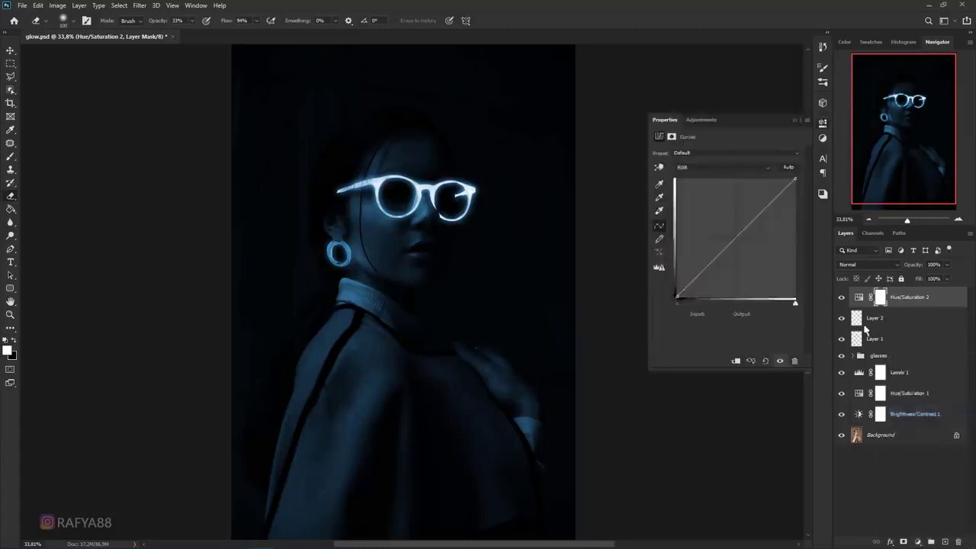
left_click_drag(760, 212, 752, 205)
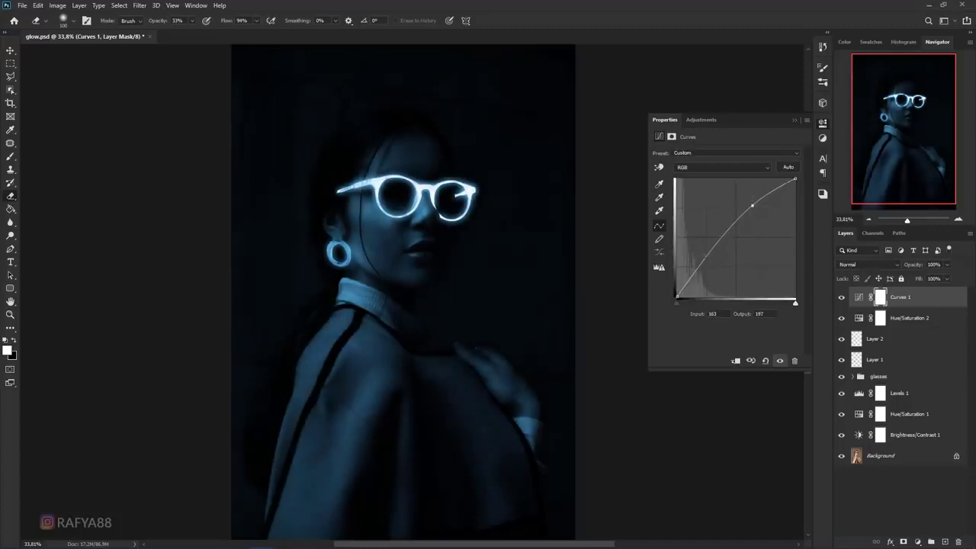
left_click_drag(711, 255, 710, 272)
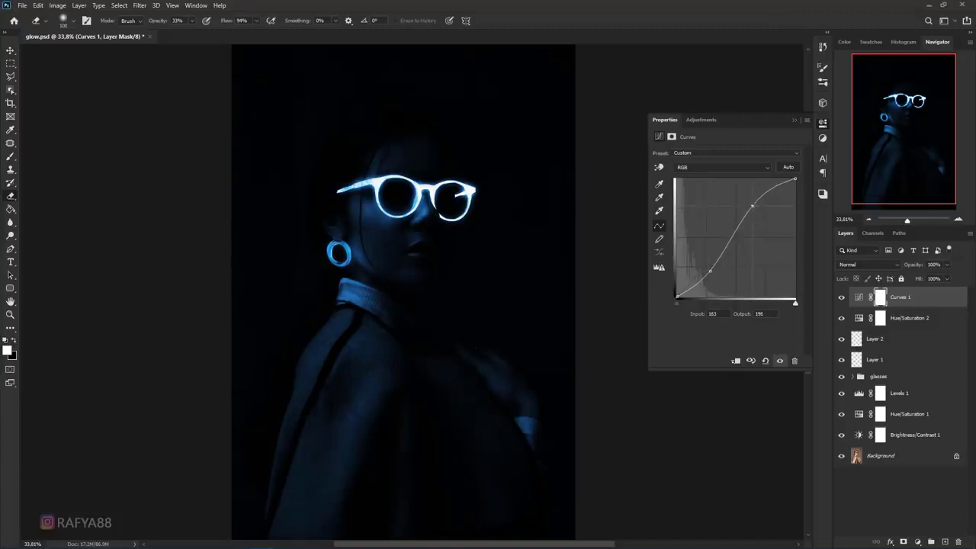
left_click_drag(710, 271, 708, 269)
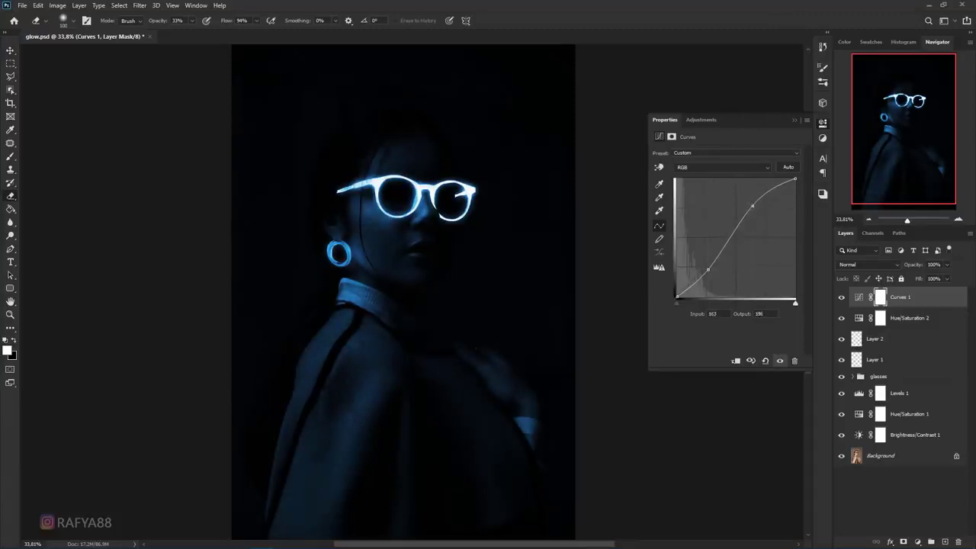
left_click_drag(753, 207, 751, 203)
scroll(511, 198, "down", 1)
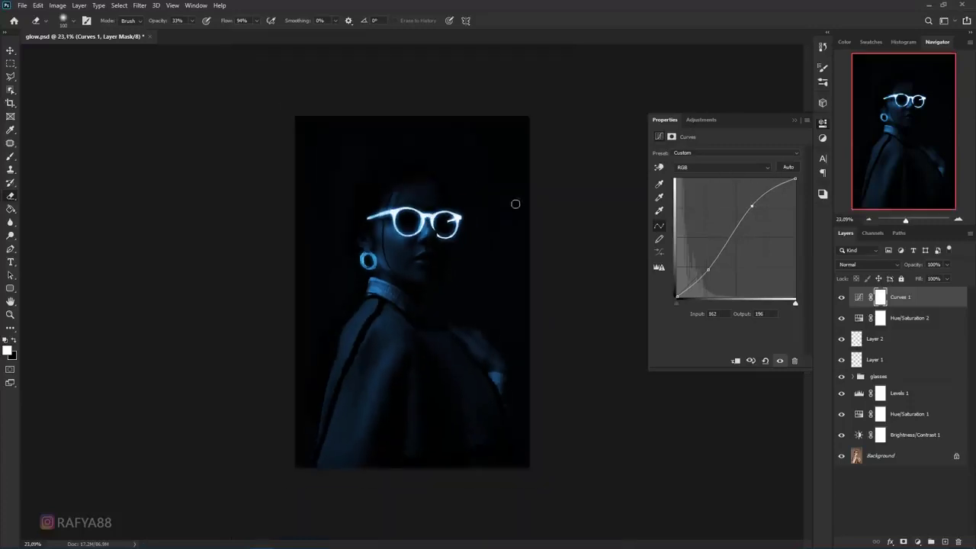
left_click(794, 120)
scroll(719, 217, "down", 1)
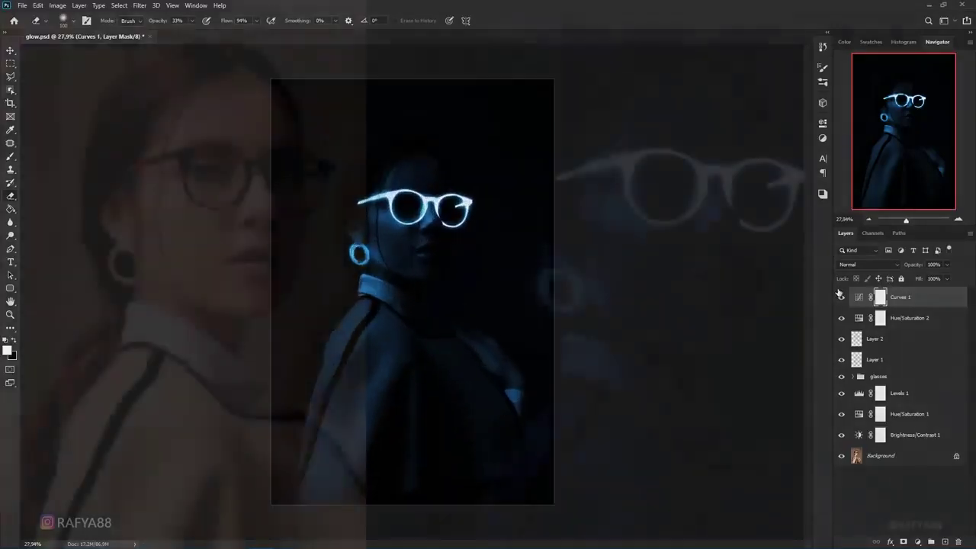